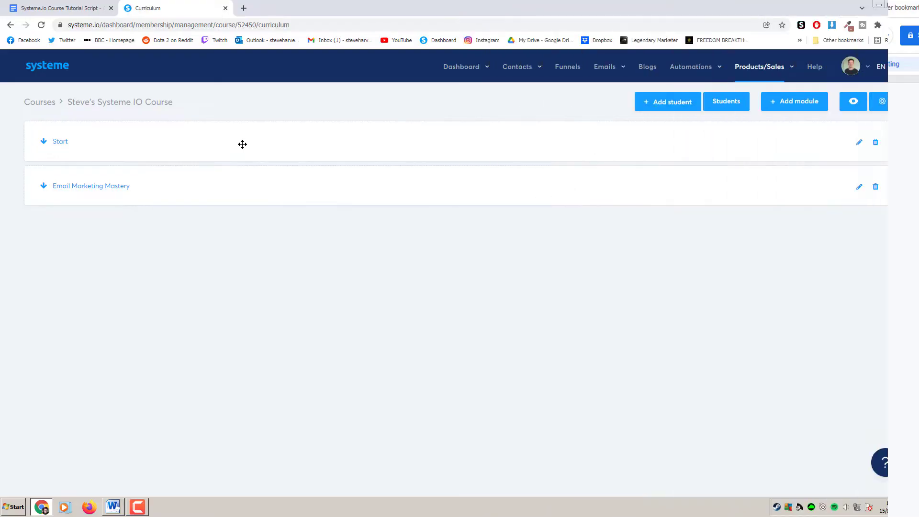
pyautogui.click(44, 141)
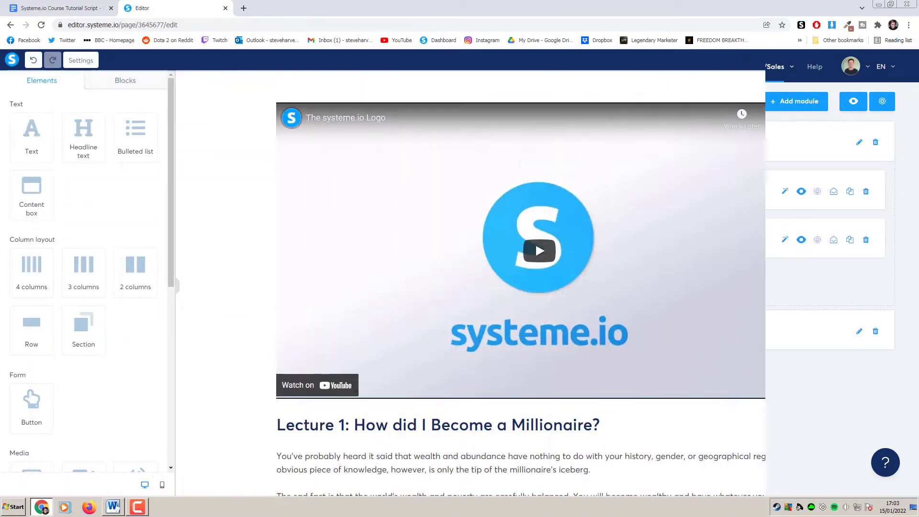
pyautogui.scroll(-2, 903, 198)
pyautogui.scroll(-8, 903, 199)
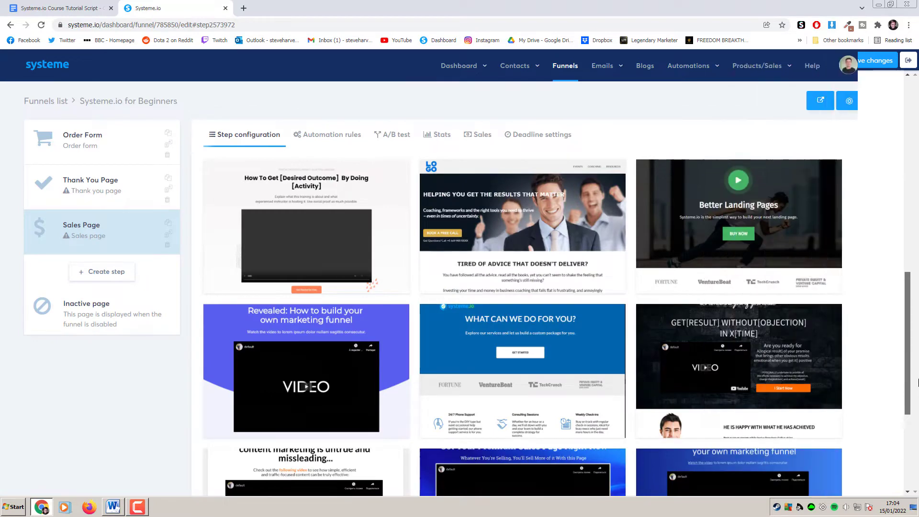
pyautogui.scroll(-4, 910, 202)
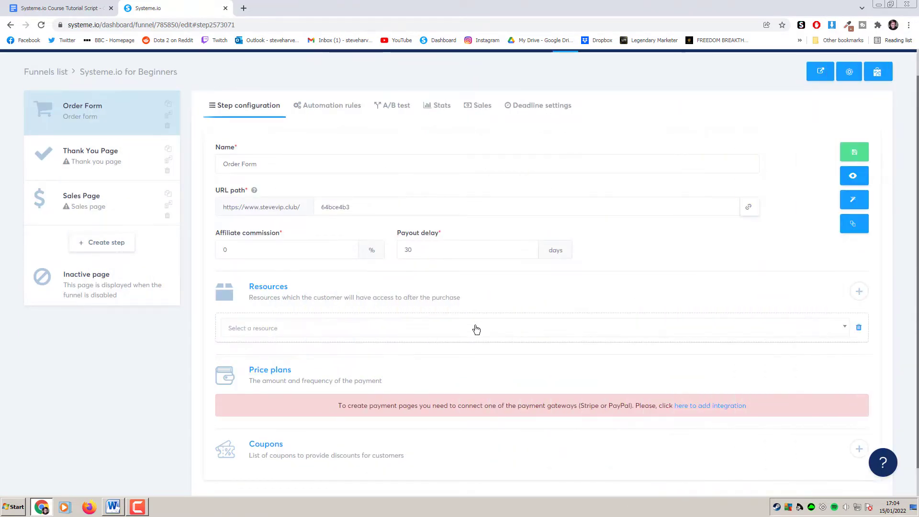
pyautogui.click(477, 329)
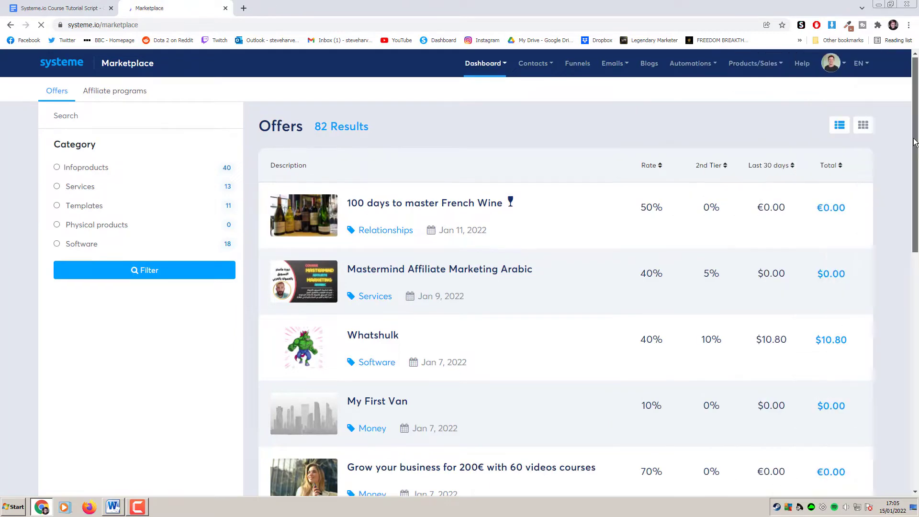
pyautogui.moveTo(915, 143); pyautogui.dragTo(917, 253)
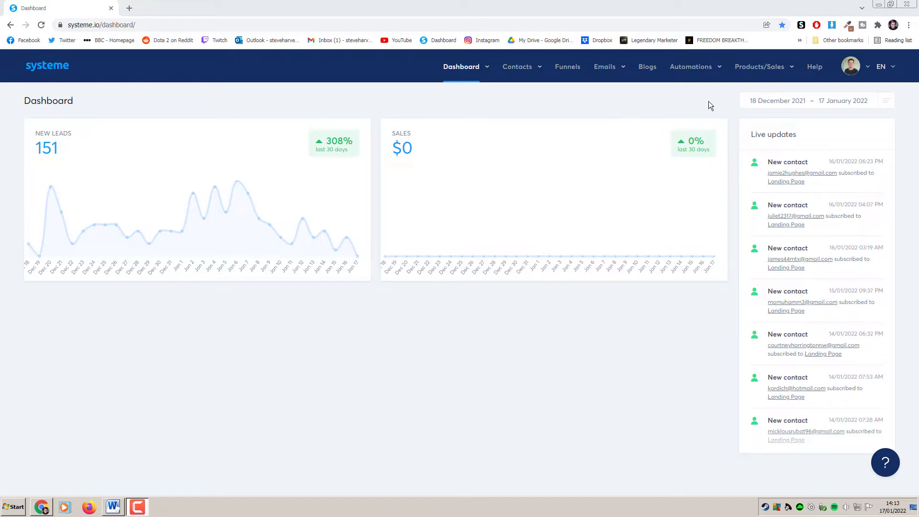
# Step: Open the courses list, start a new course and look over its creation form
pyautogui.moveTo(761, 70)
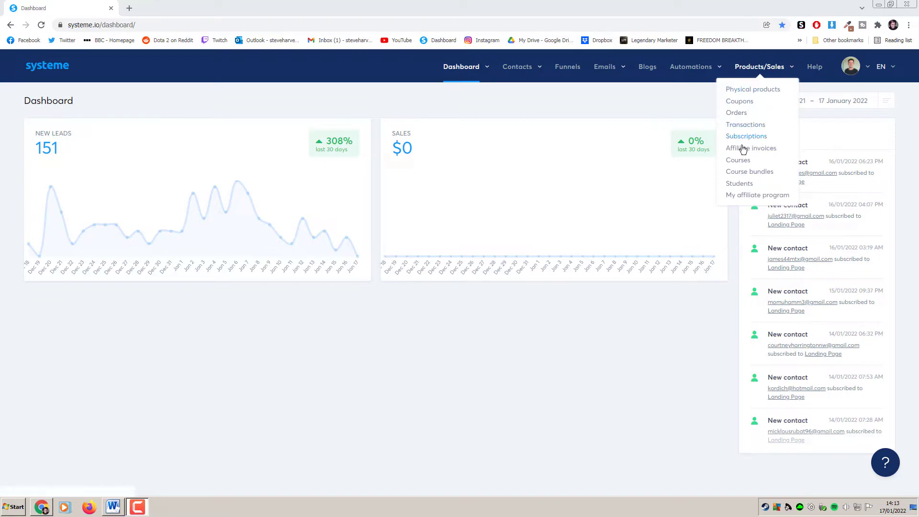
pyautogui.click(741, 160)
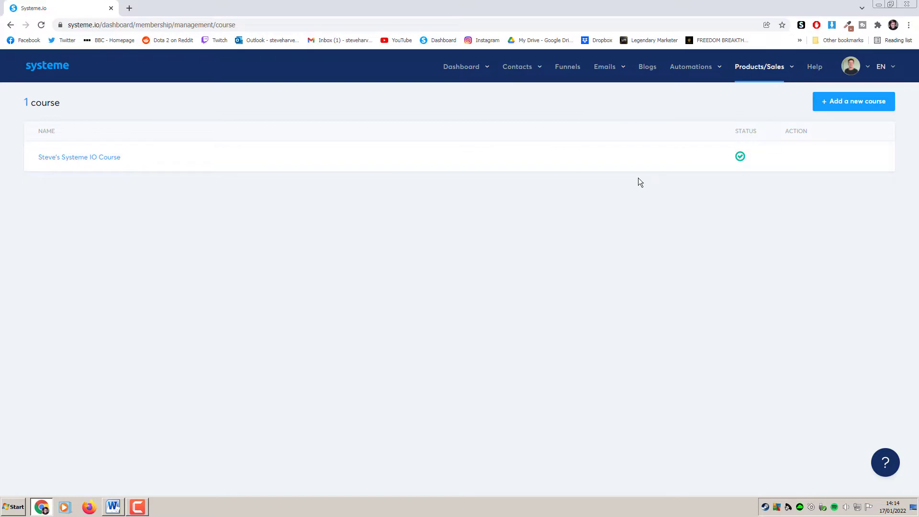
pyautogui.click(844, 108)
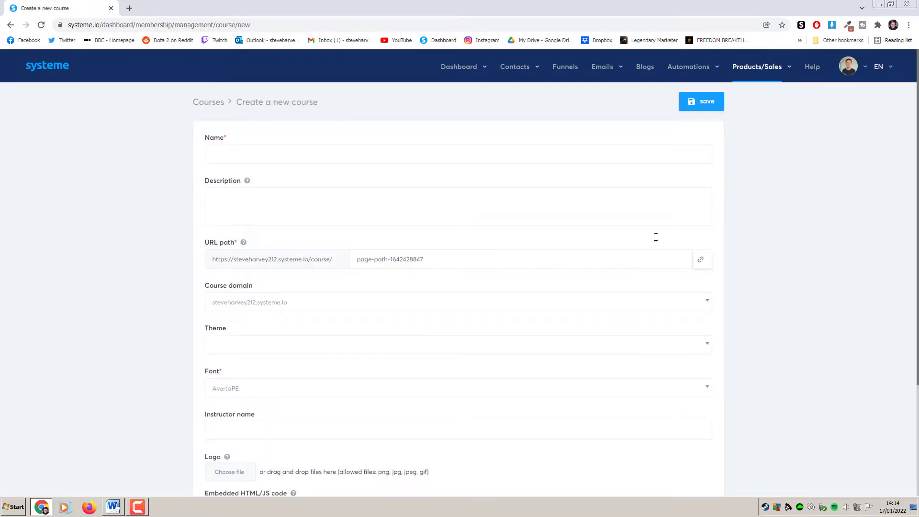
pyautogui.scroll(-3, 820, 266)
pyautogui.scroll(2, 820, 267)
pyautogui.scroll(1, 821, 262)
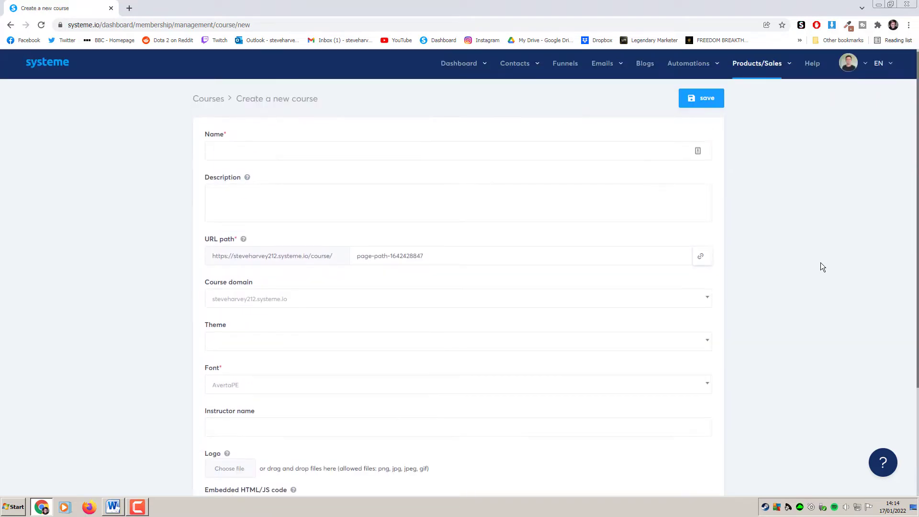
# Step: Name the new course "Systeme.io for Beginners"
pyautogui.click(234, 153)
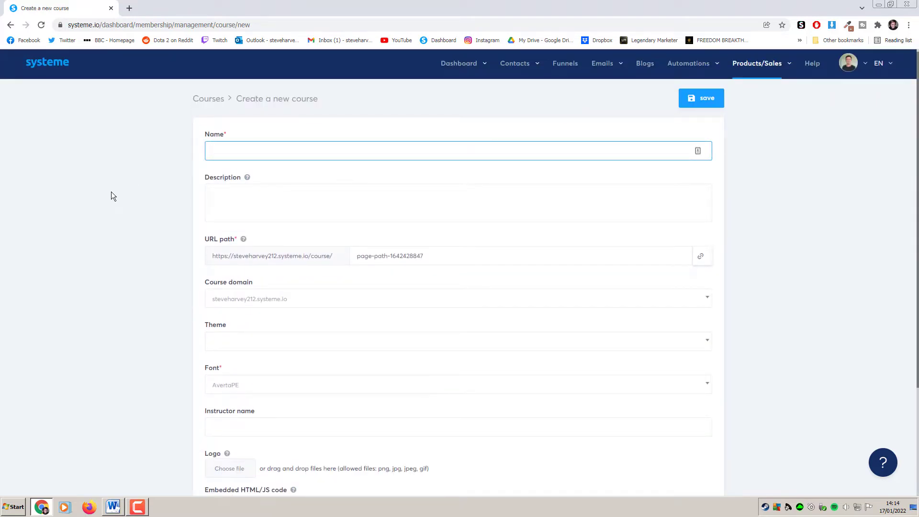
pyautogui.write('Systeme.io for Beginners')
pyautogui.press('Tab')
# Step: Enter the course description "A Complete A-Z of Everything Systeme.io"
pyautogui.write('A Complete A-Z Of')
pyautogui.press('BackSpace')
pyautogui.press('BackSpace')
pyautogui.write('of Every')
pyautogui.press('BackSpace')
pyautogui.press('BackSpace')
pyautogui.press('BackSpace')
pyautogui.press('BackSpace')
pyautogui.write('verythig')
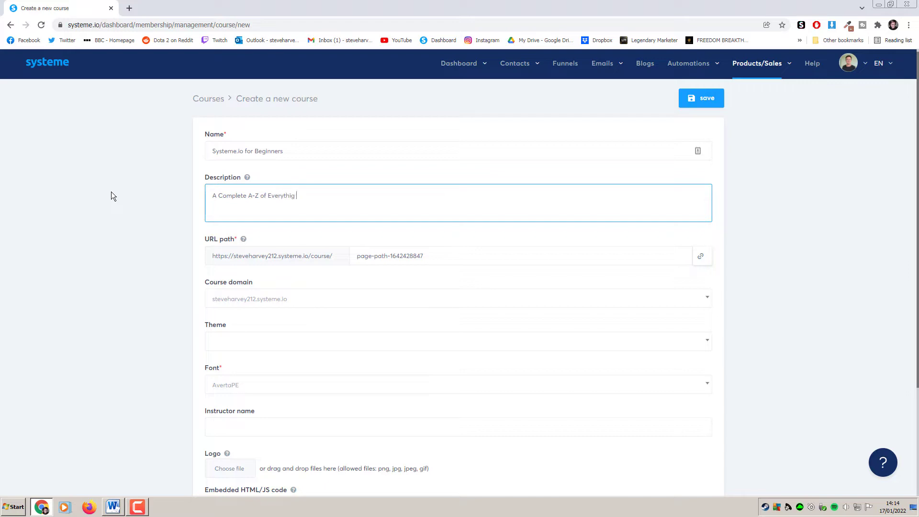
pyautogui.press('BackSpace')
pyautogui.write('ng Systeme.io')
pyautogui.click(94, 214)
pyautogui.scroll(-1, 93, 216)
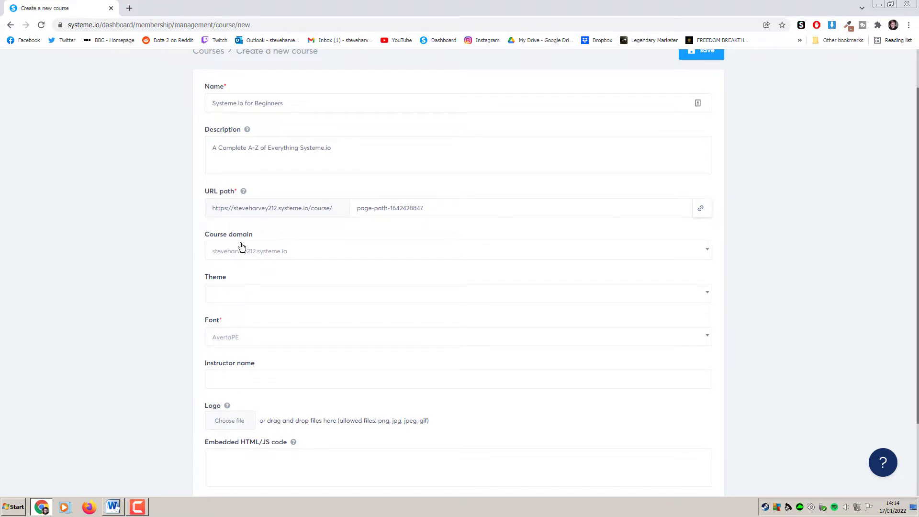
pyautogui.click(302, 252)
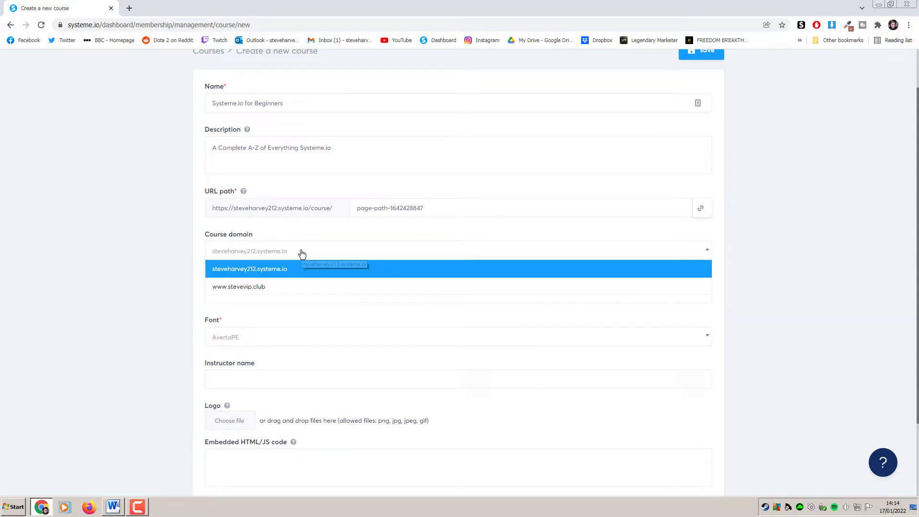
pyautogui.click(293, 288)
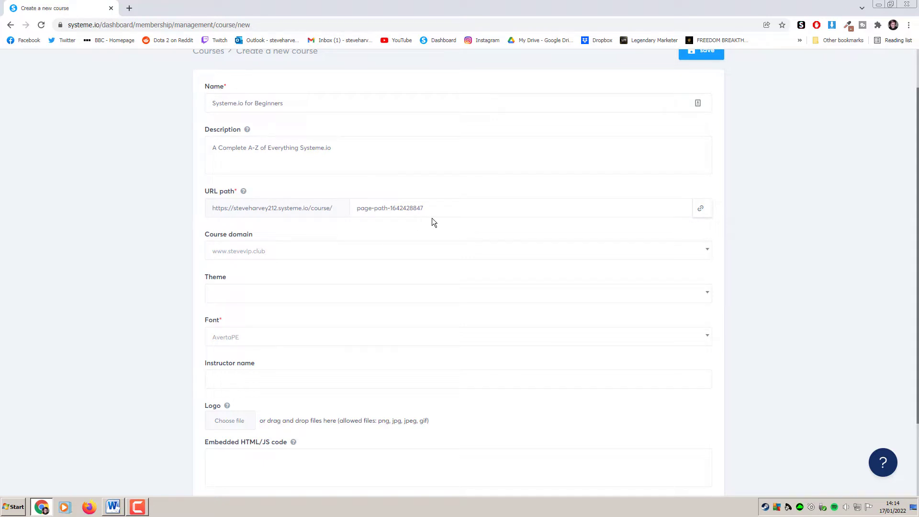
pyautogui.moveTo(434, 208); pyautogui.dragTo(356, 209)
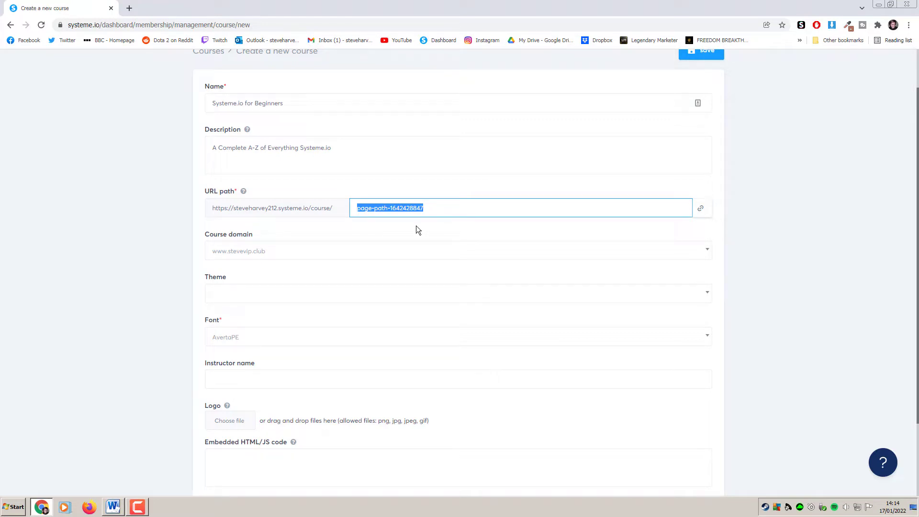
pyautogui.write('systeme')
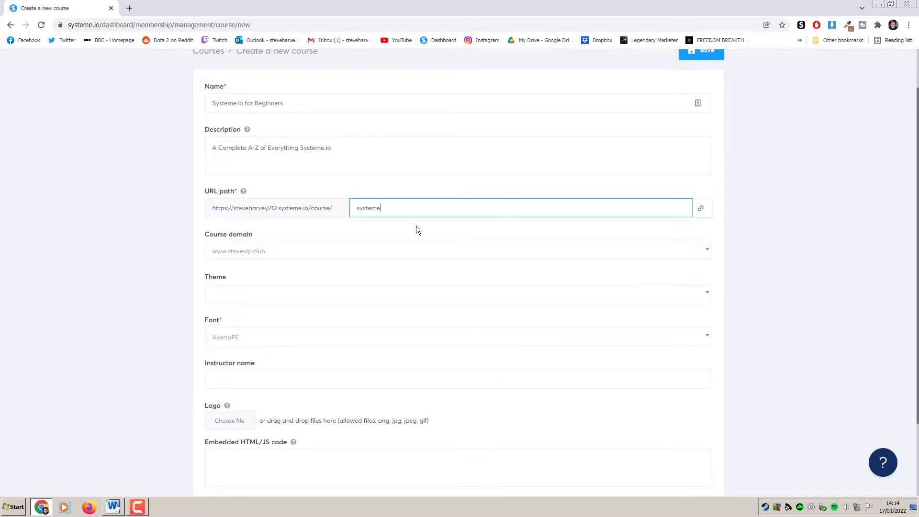
pyautogui.click(156, 253)
# Step: Browse the available colour themes, set the course theme to Teal, and check the font choices
pyautogui.scroll(-2, 199, 250)
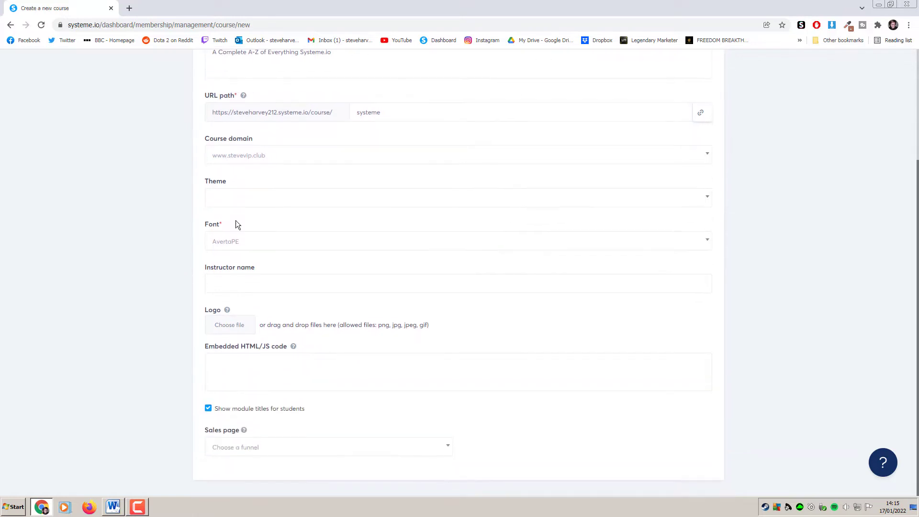
pyautogui.click(287, 200)
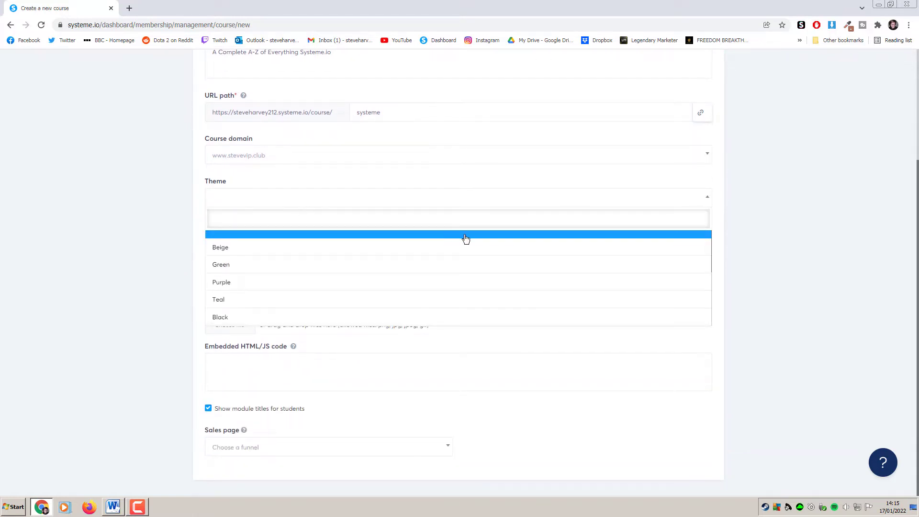
pyautogui.scroll(-1, 647, 263)
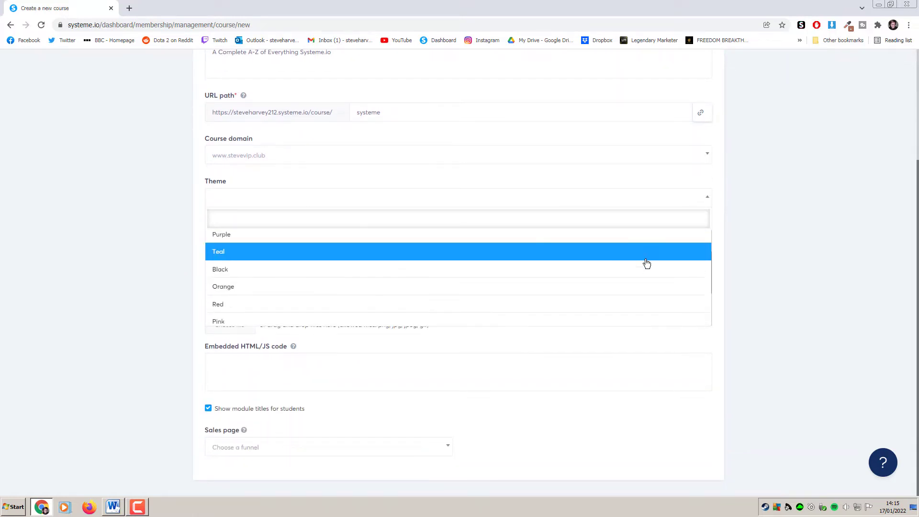
pyautogui.scroll(-2, 587, 265)
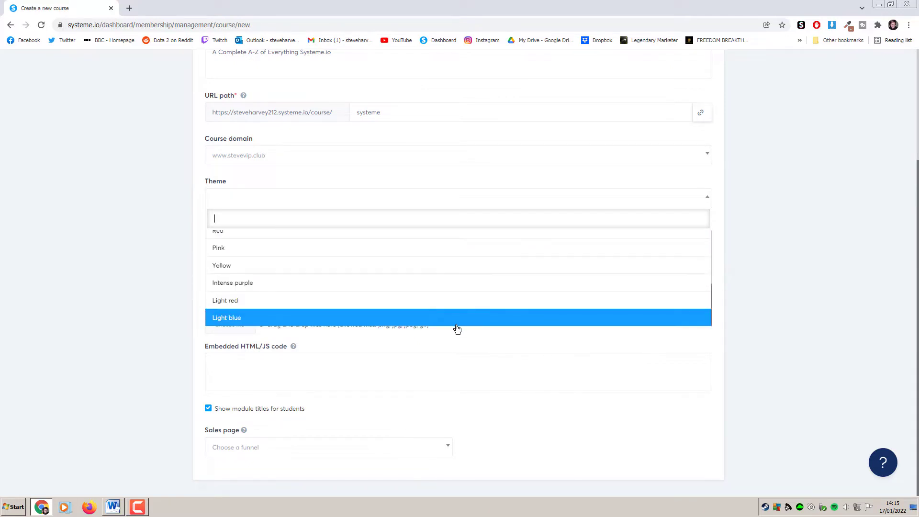
pyautogui.scroll(1, 474, 307)
pyautogui.scroll(3, 474, 306)
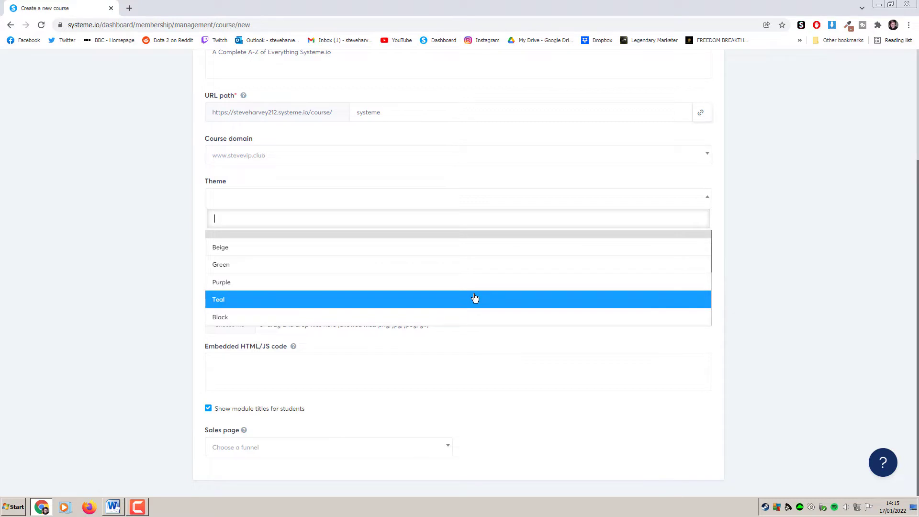
pyautogui.scroll(-3, 457, 273)
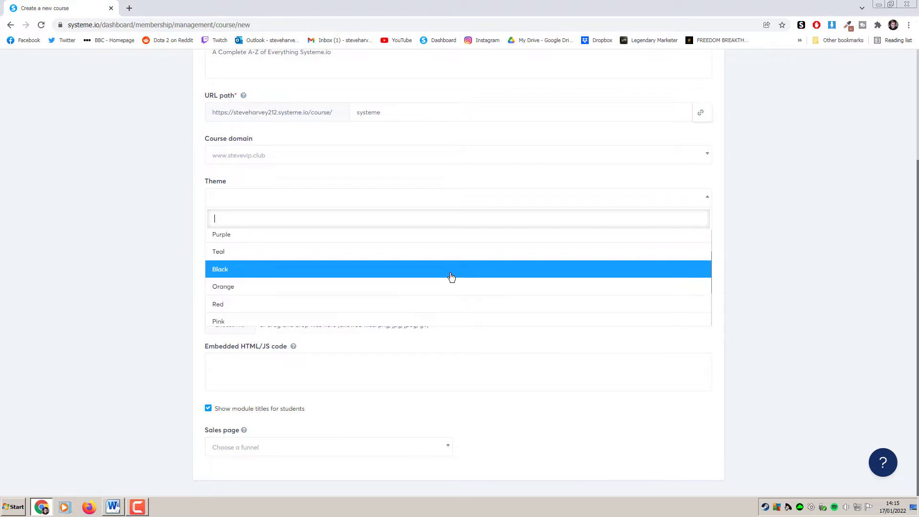
pyautogui.scroll(-3, 451, 277)
pyautogui.scroll(3, 451, 277)
pyautogui.scroll(1, 451, 277)
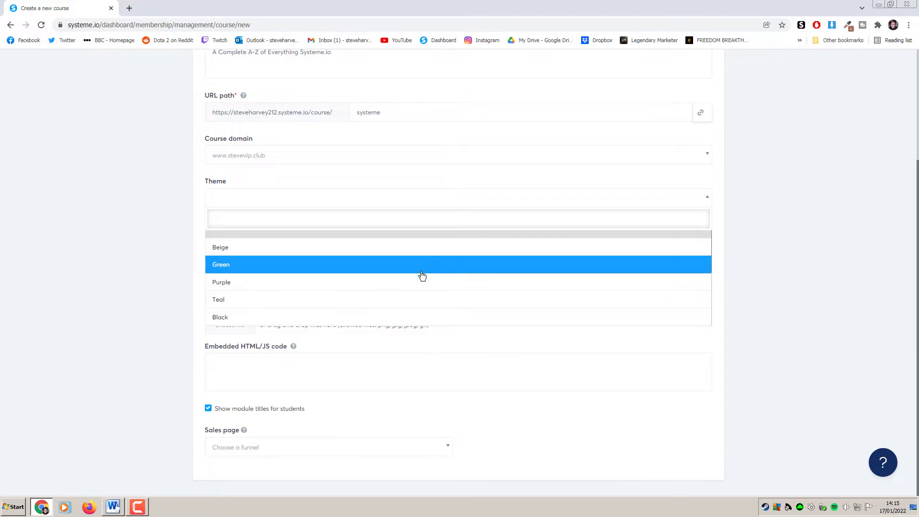
pyautogui.click(414, 300)
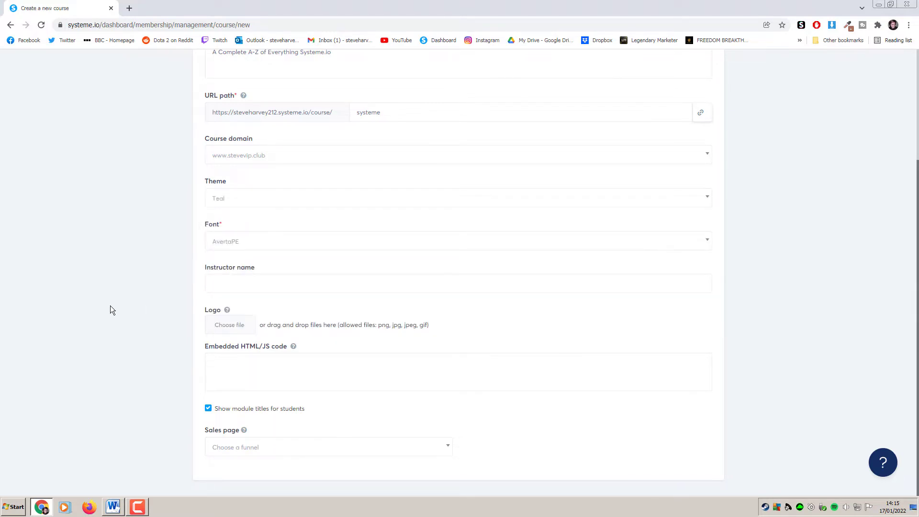
pyautogui.click(274, 244)
pyautogui.click(140, 272)
# Step: Enter the instructor's full name for the course
pyautogui.click(245, 282)
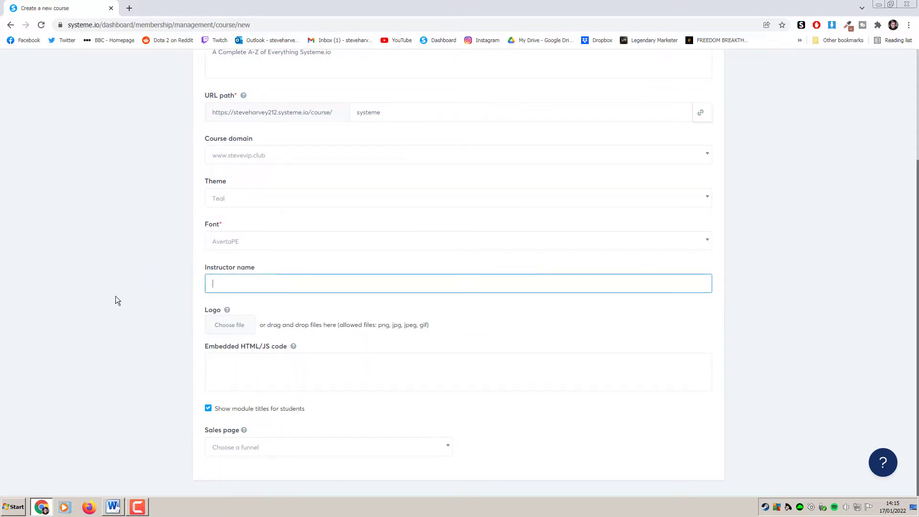
pyautogui.write('STeve')
pyautogui.press('BackSpace')
pyautogui.press('BackSpace')
pyautogui.press('BackSpace')
pyautogui.press('BackSpace')
pyautogui.write('teven Harvey')
pyautogui.click(194, 328)
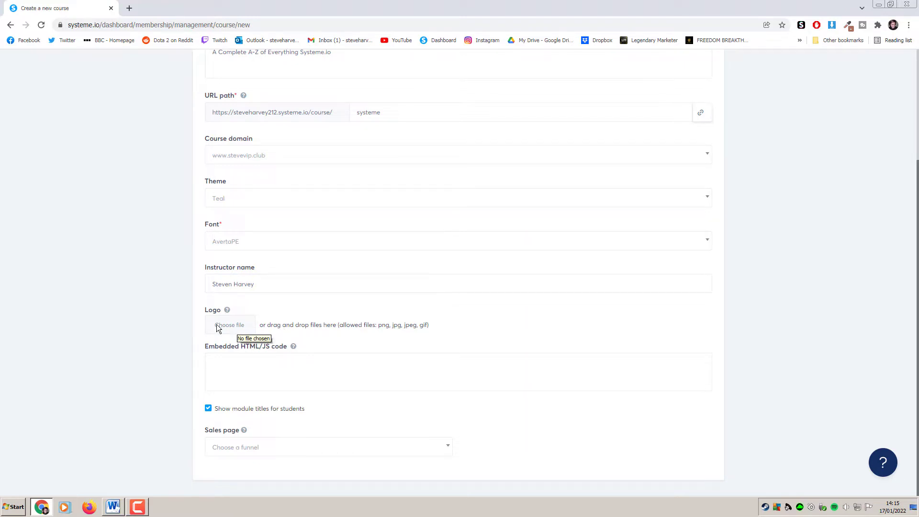
# Step: Add the systeme.io logo PNG as the course logo and extend the crop area to cover the whole logo
pyautogui.click(216, 325)
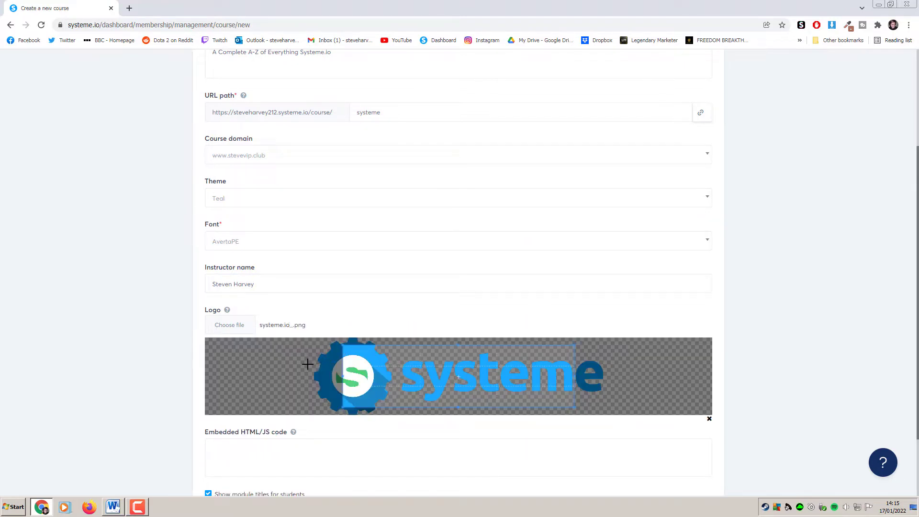
pyautogui.moveTo(342, 344); pyautogui.dragTo(301, 336)
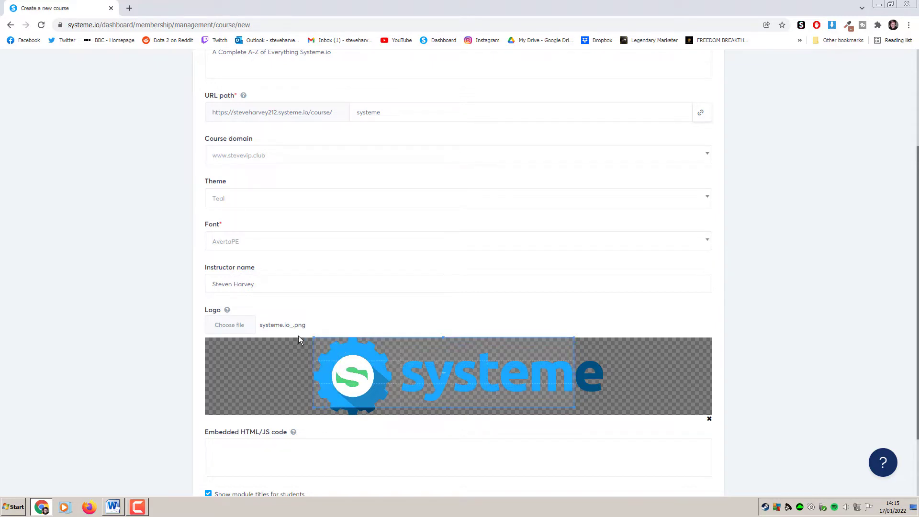
pyautogui.moveTo(576, 408); pyautogui.dragTo(603, 415)
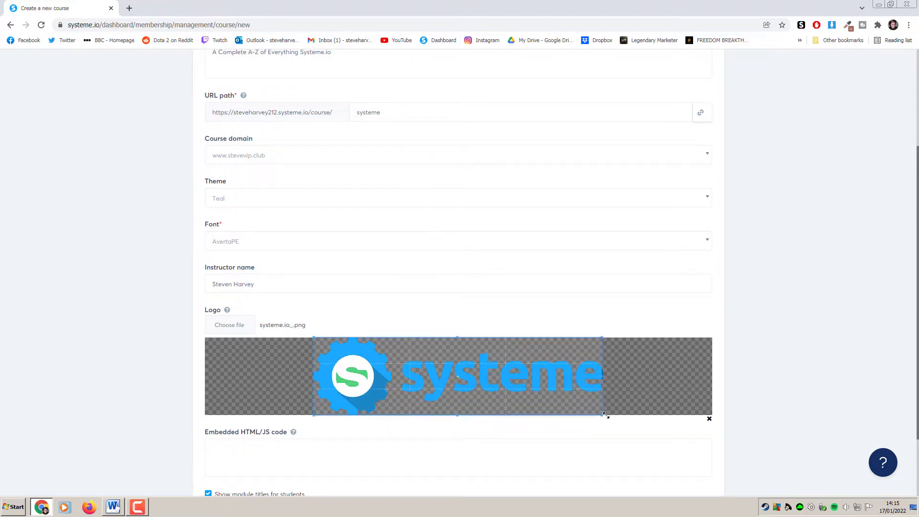
# Step: Review the embedded HTML/JS code field's help and the funnels available for the sales page, without choosing one
pyautogui.scroll(-2, 789, 283)
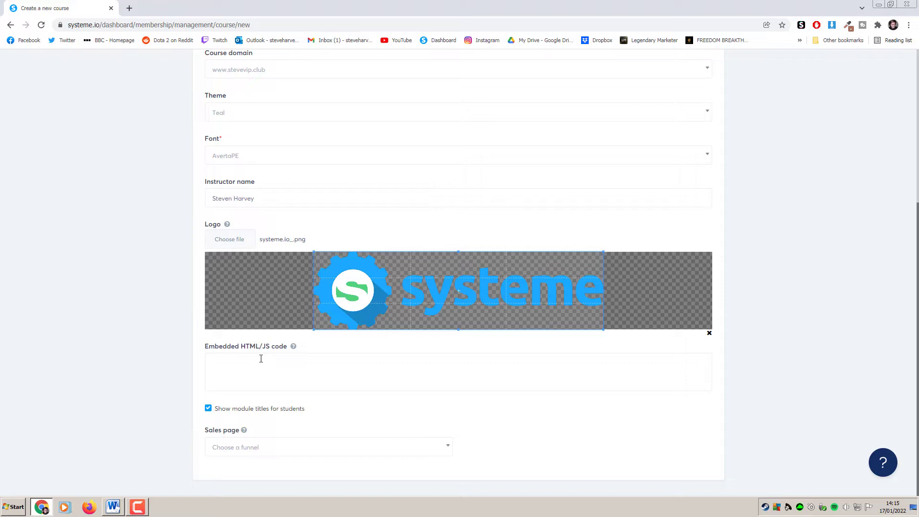
pyautogui.moveTo(294, 348)
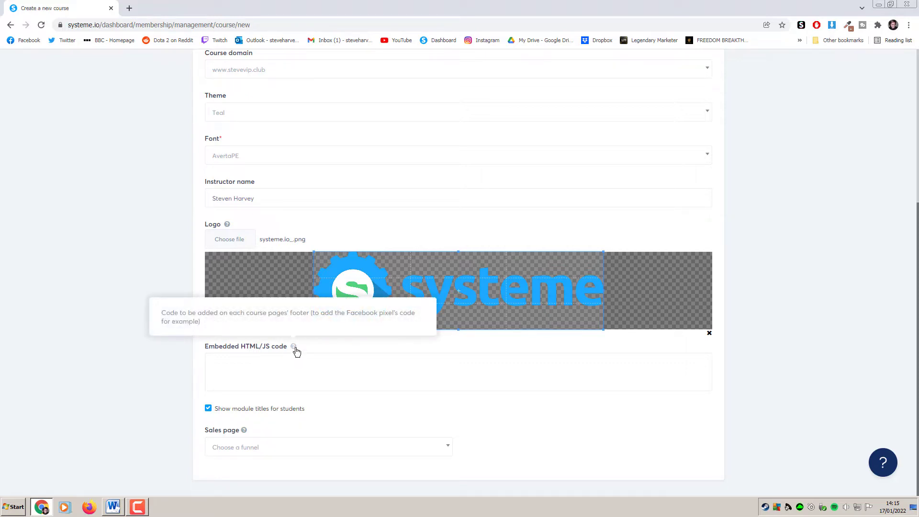
pyautogui.click(309, 373)
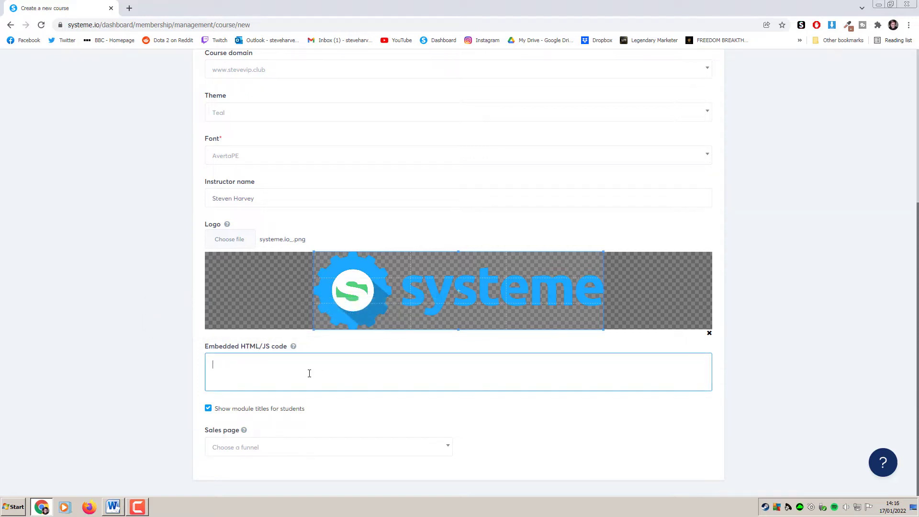
pyautogui.click(202, 366)
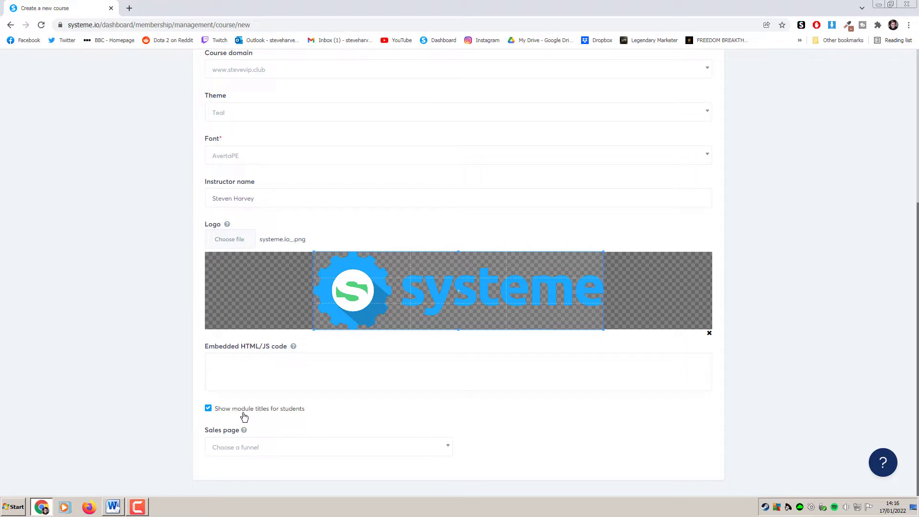
pyautogui.click(294, 453)
pyautogui.scroll(-2, 344, 402)
pyautogui.scroll(2, 345, 402)
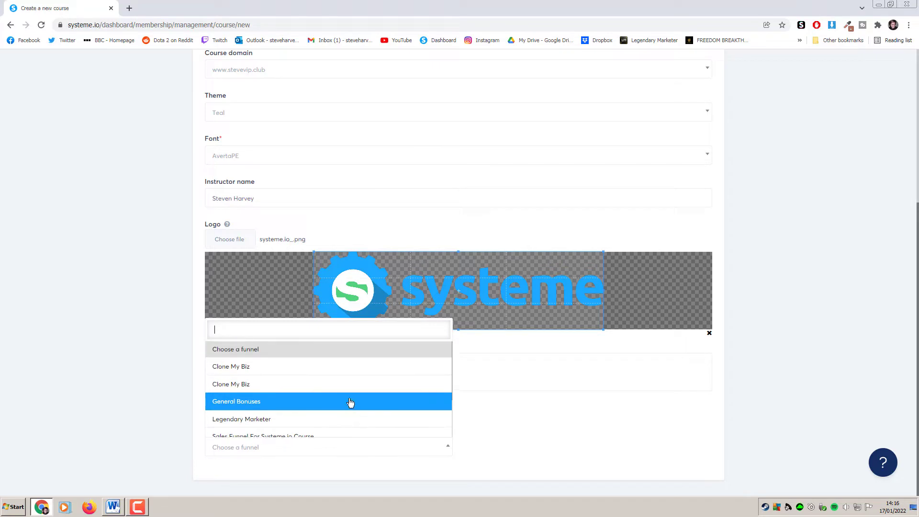
pyautogui.click(164, 412)
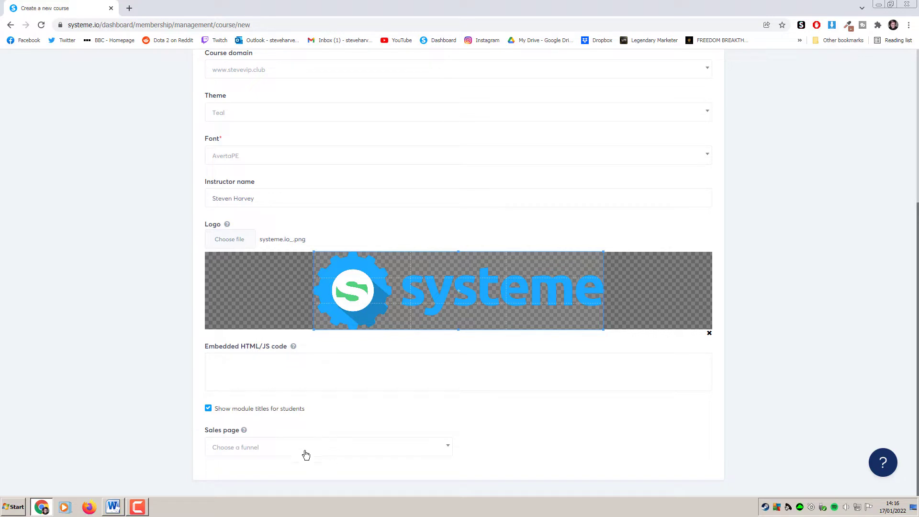
# Step: Save the new course with the settings entered in the form
pyautogui.scroll(3, 849, 315)
pyautogui.scroll(2, 850, 318)
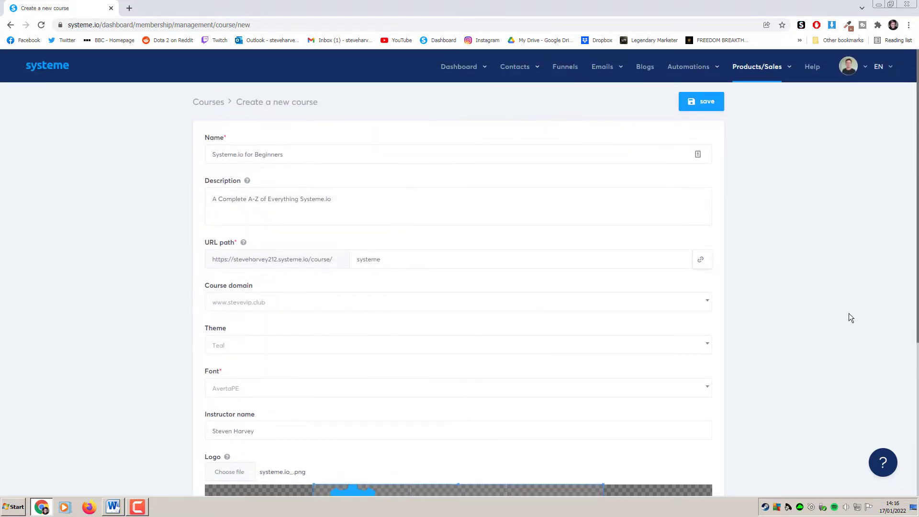
pyautogui.click(712, 109)
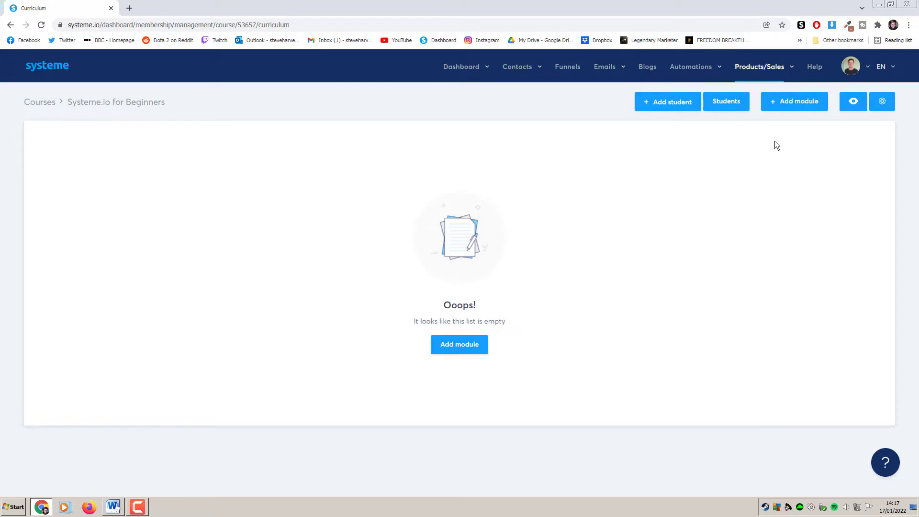
# Step: Create the course's first two modules, named Welcome and Funnels
pyautogui.click(450, 345)
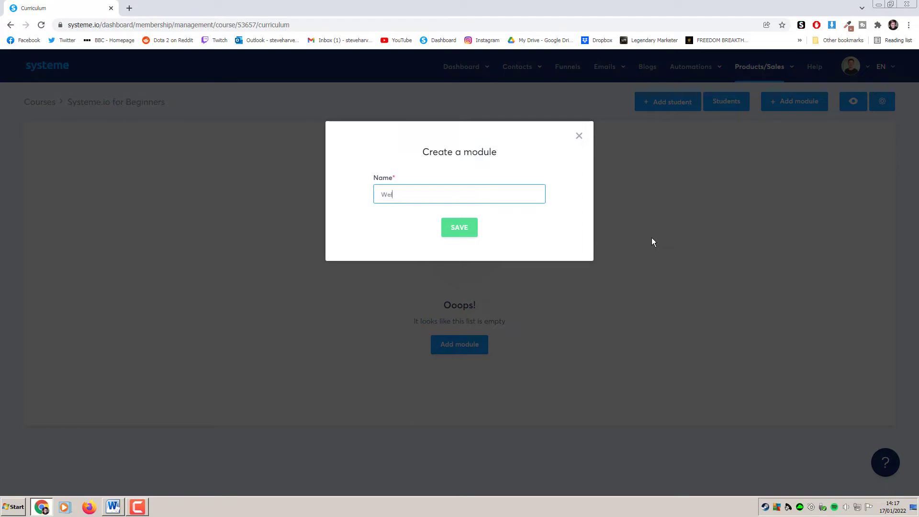
pyautogui.click(468, 232)
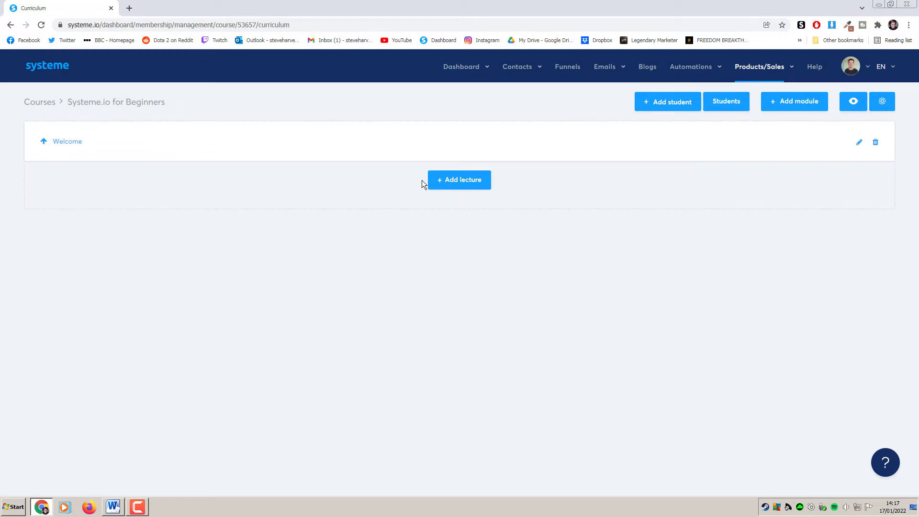
pyautogui.click(790, 107)
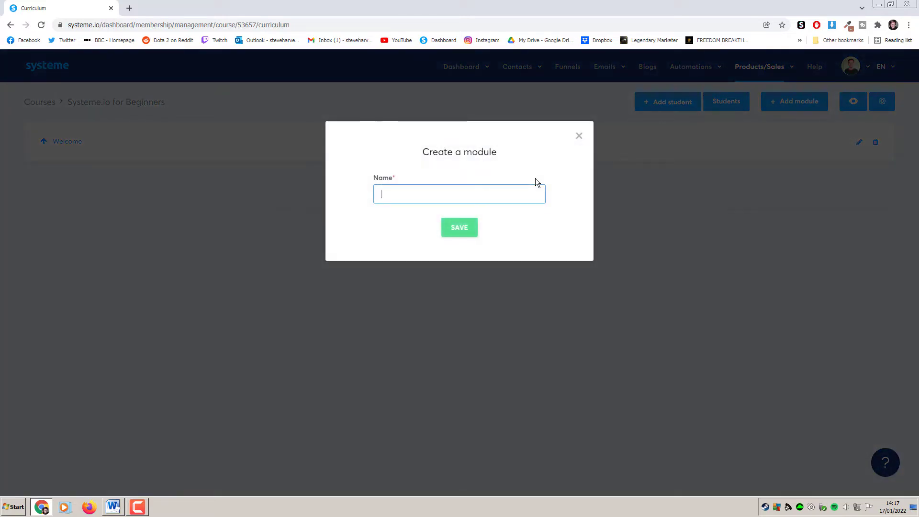
pyautogui.write('Funnels')
pyautogui.click(467, 231)
# Step: Add two more modules to the course, named Email Marketing and Courses
pyautogui.click(787, 102)
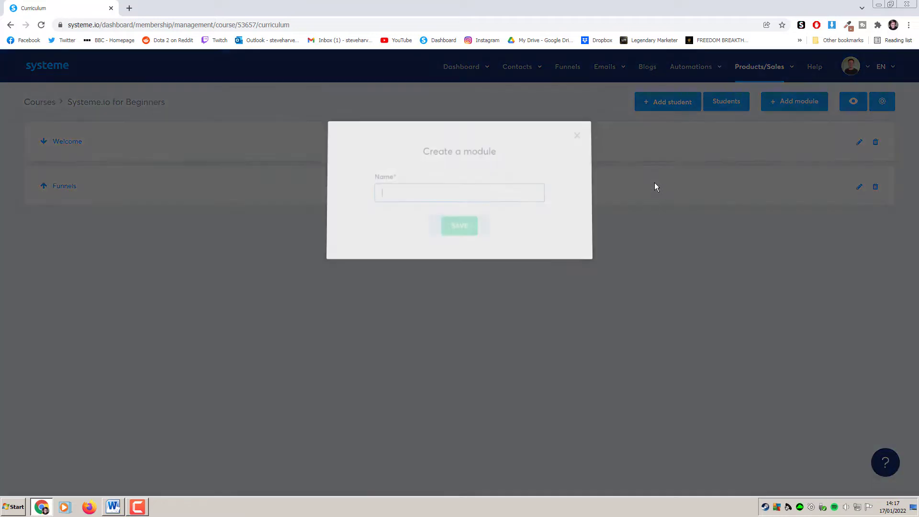
pyautogui.write('Email Marketing')
pyautogui.click(475, 232)
pyautogui.click(793, 99)
pyautogui.write('Courses')
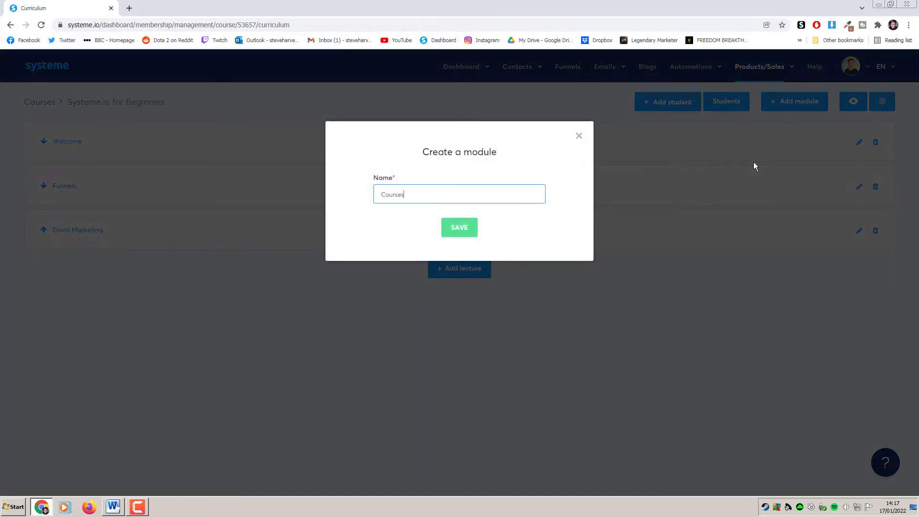
pyautogui.click(462, 228)
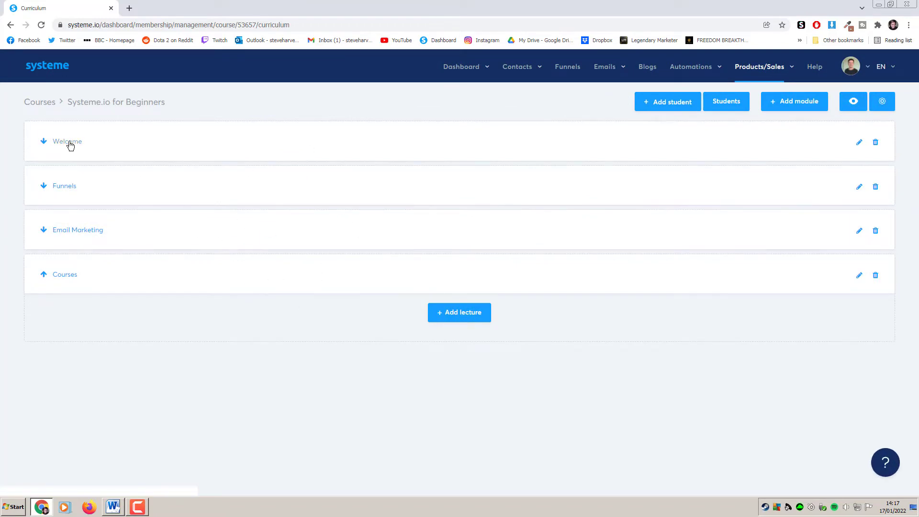
# Step: Expand the Welcome, Funnels and Email Marketing modules and collapse the Courses module
pyautogui.click(44, 142)
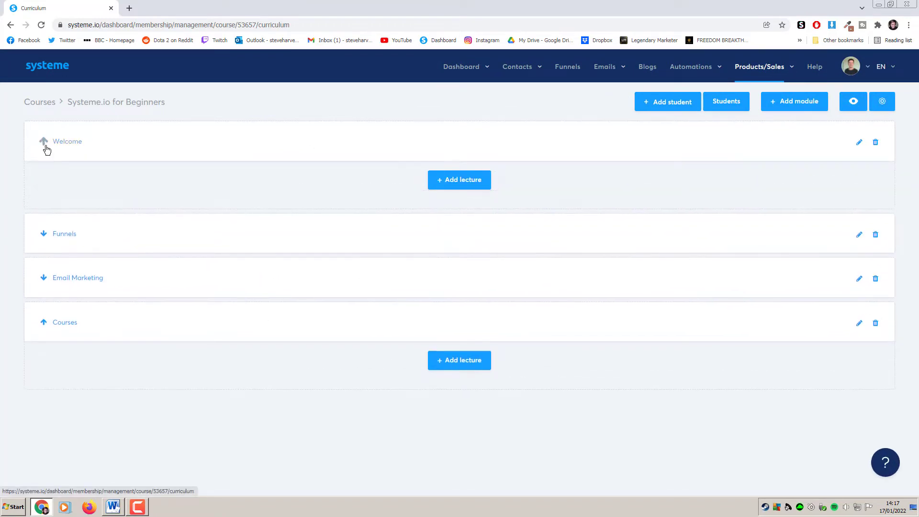
pyautogui.click(46, 238)
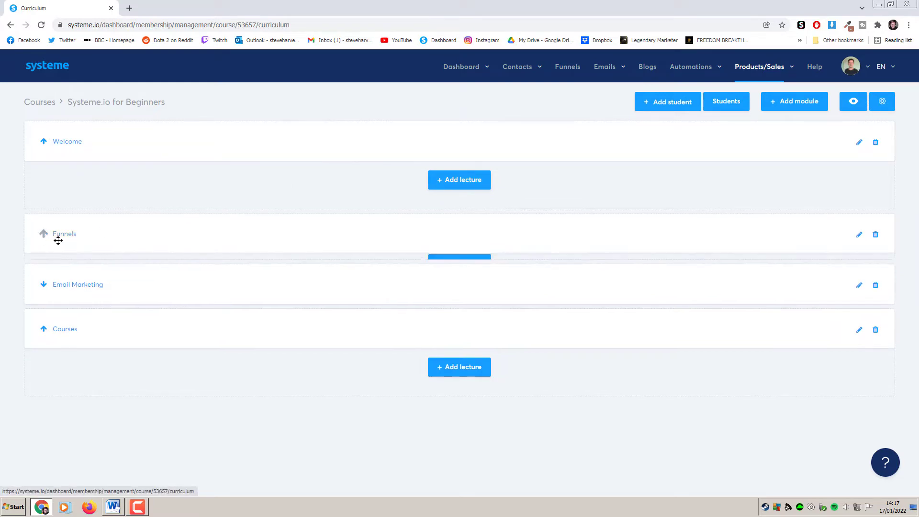
pyautogui.click(44, 330)
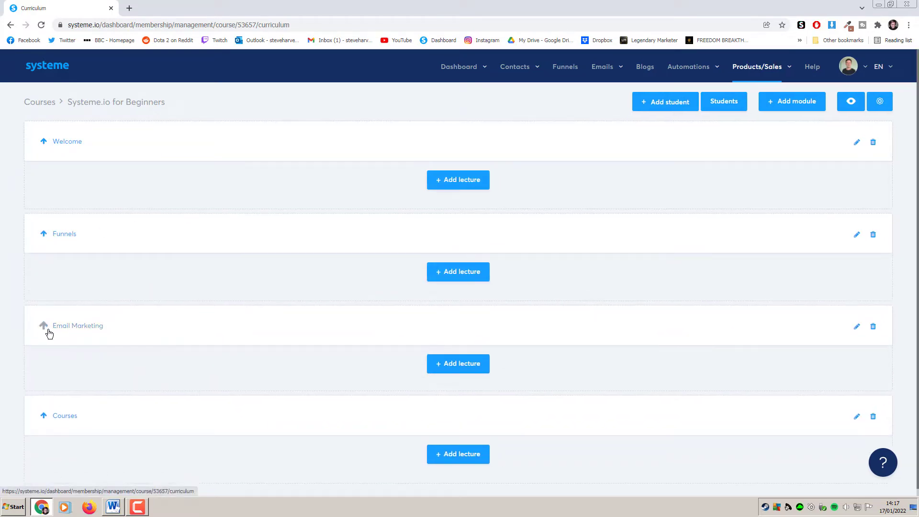
pyautogui.click(43, 418)
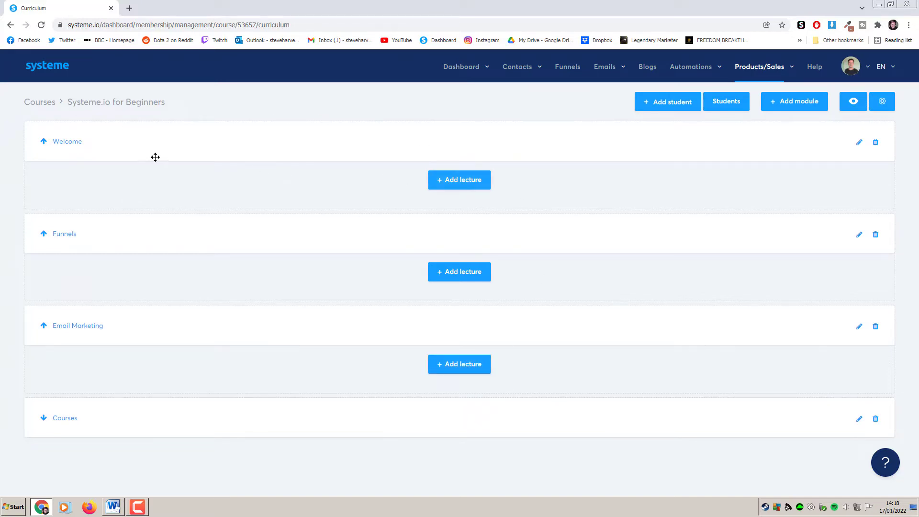
# Step: Create a lecture named "Introduction to Systeme" in the Welcome module, using the video page template and a delay of 0
pyautogui.click(468, 184)
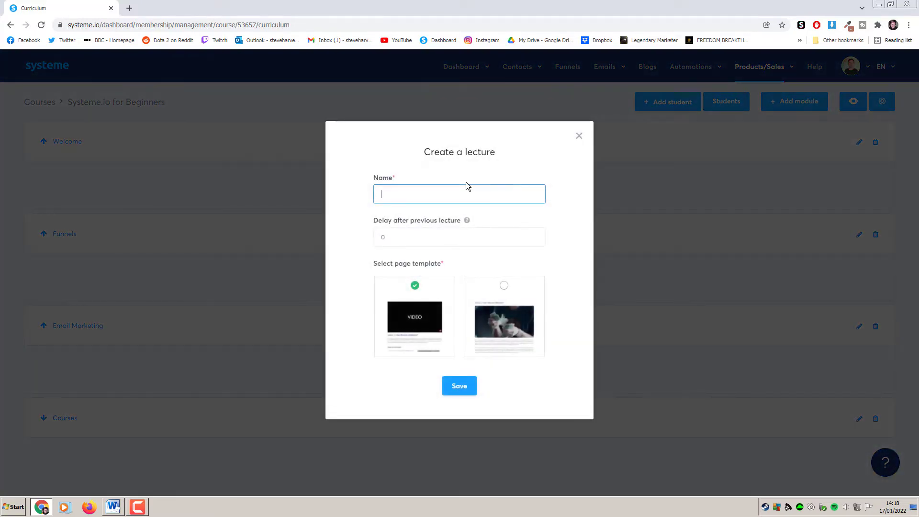
pyautogui.write('Introduction to Systeme')
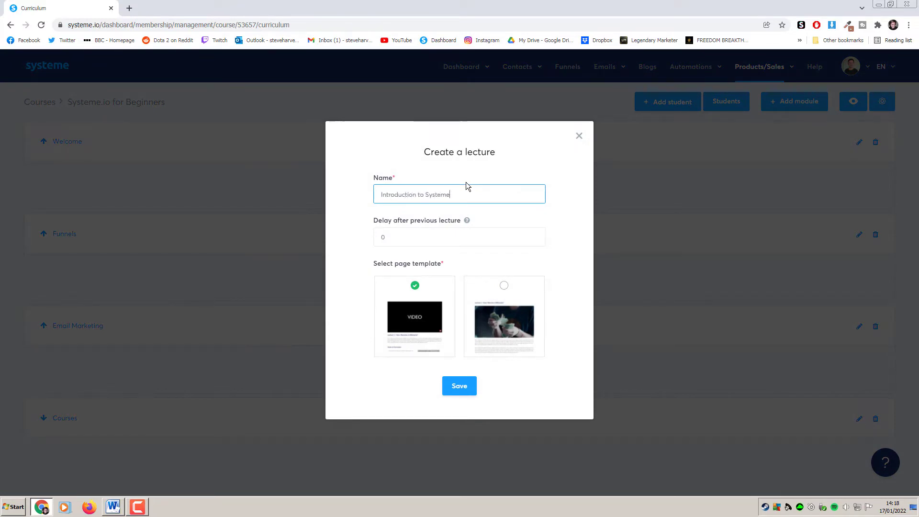
pyautogui.click(502, 221)
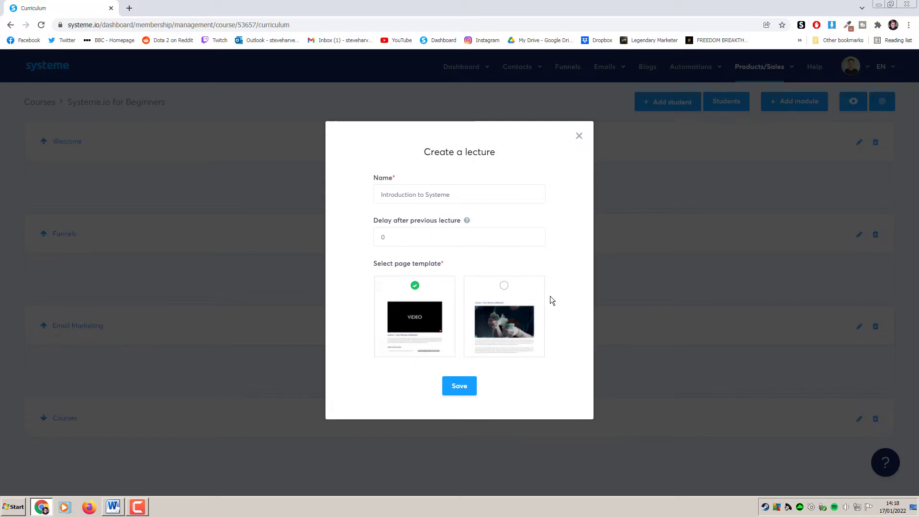
pyautogui.moveTo(423, 311)
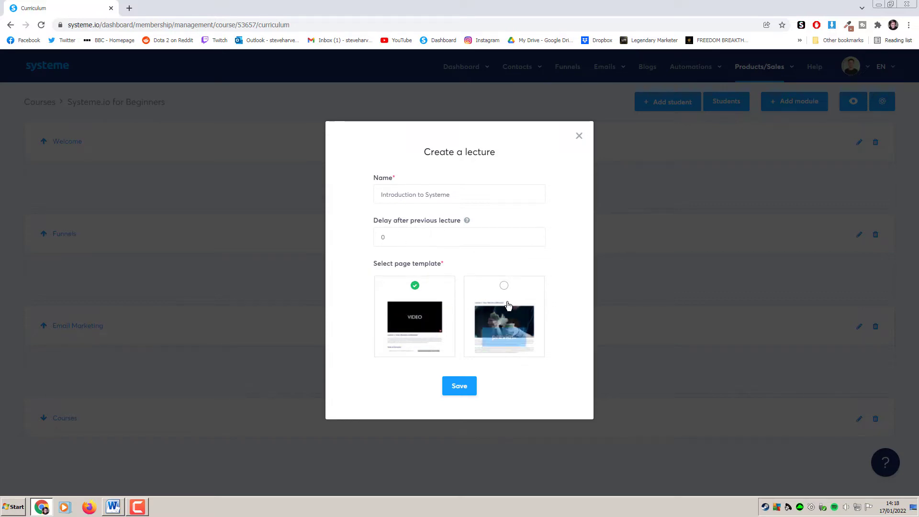
pyautogui.moveTo(503, 303)
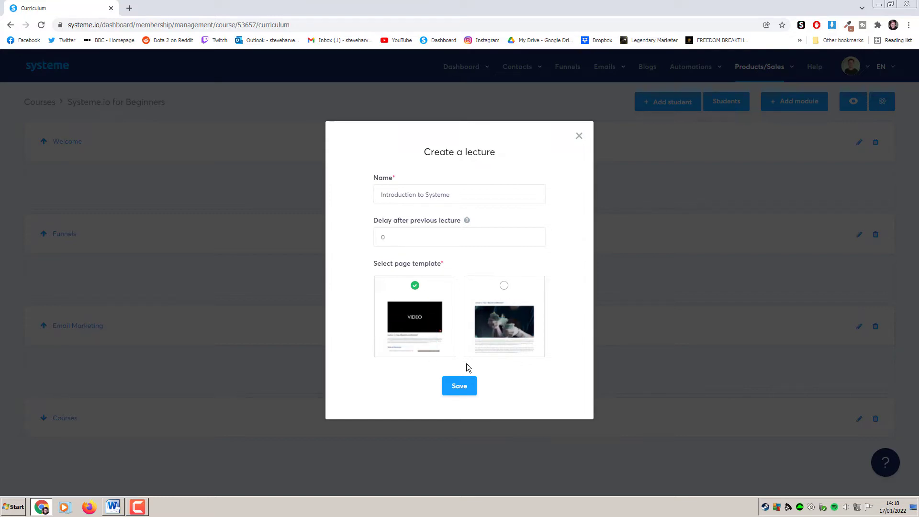
pyautogui.click(462, 387)
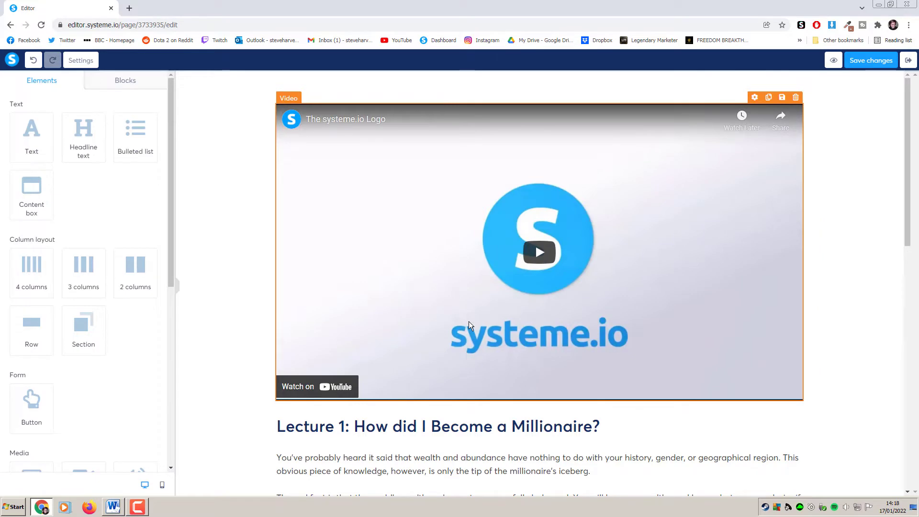
# Step: Review the lecture template's content from the video to the recommended references, and the elements available for the page
pyautogui.scroll(-3, 866, 303)
pyautogui.scroll(-9, 867, 305)
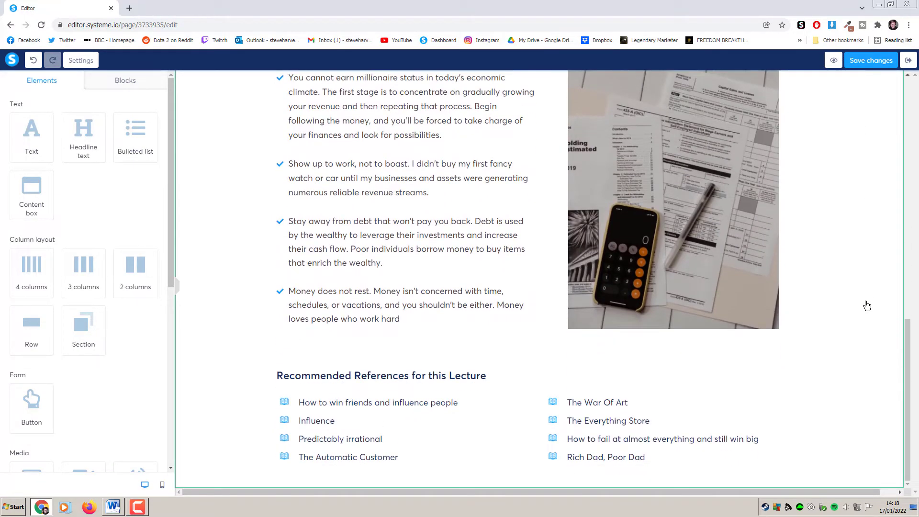
pyautogui.scroll(6, 867, 306)
pyautogui.scroll(6, 867, 306)
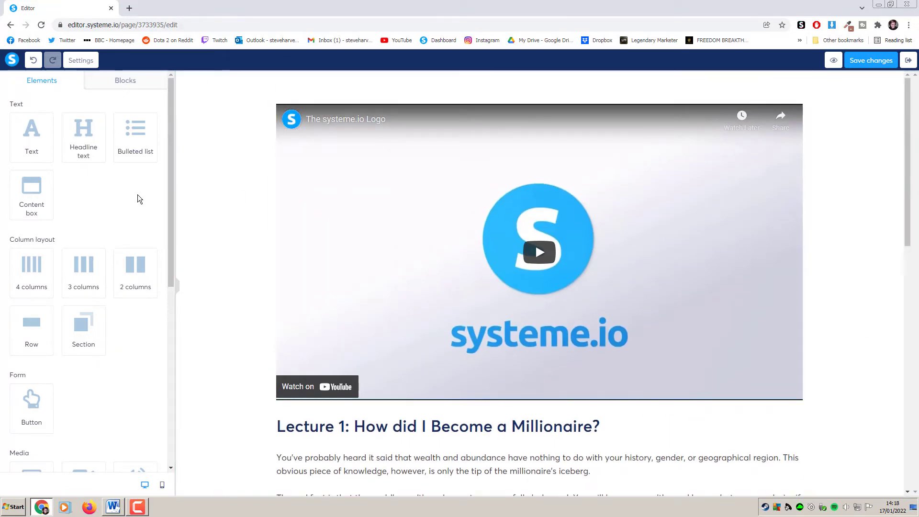
pyautogui.scroll(-2, 147, 289)
pyautogui.scroll(-4, 148, 299)
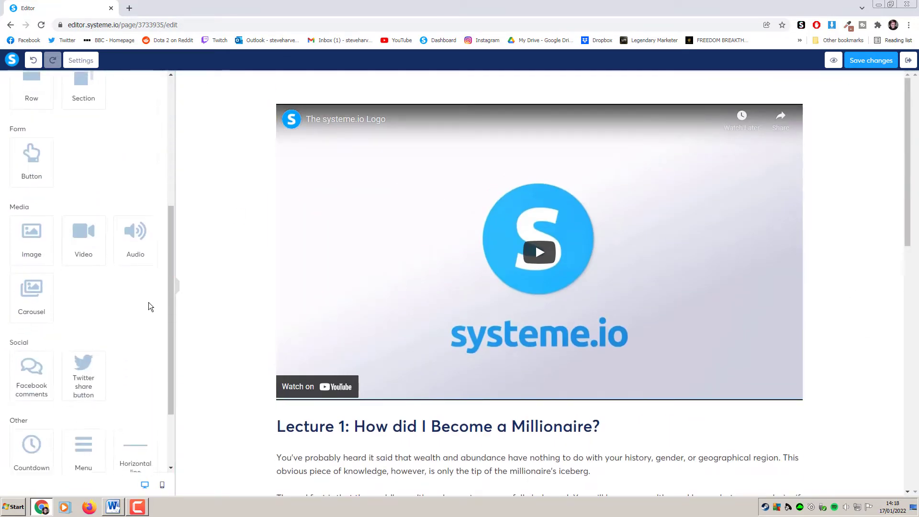
pyautogui.scroll(6, 149, 302)
pyautogui.scroll(-4, 331, 307)
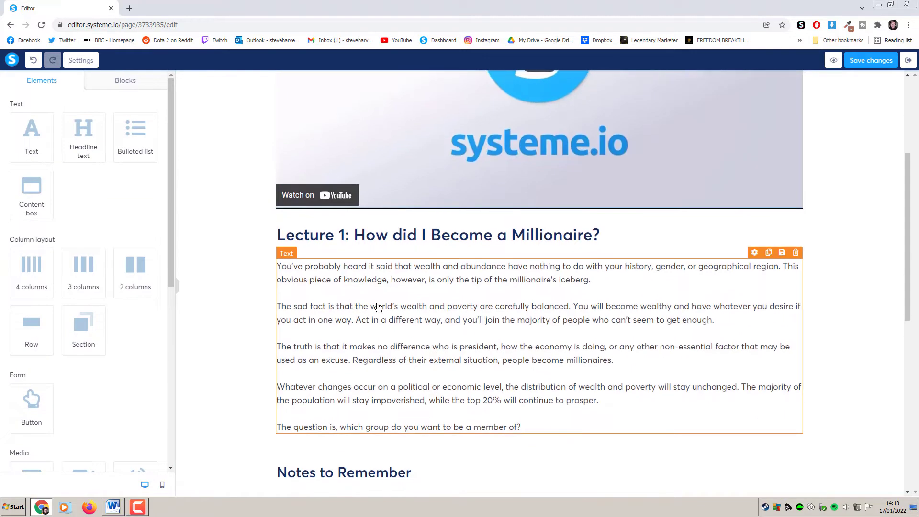
pyautogui.scroll(-1, 341, 193)
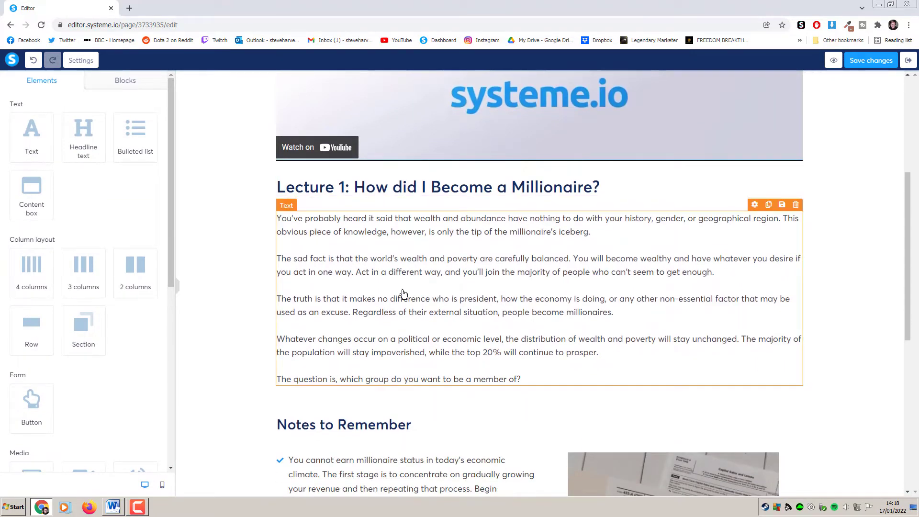
# Step: Add a headline text element below the lecture's body text, with a text element directly under it
pyautogui.scroll(-3, 402, 294)
pyautogui.moveTo(86, 130); pyautogui.dragTo(542, 246)
pyautogui.moveTo(30, 136); pyautogui.dragTo(520, 267)
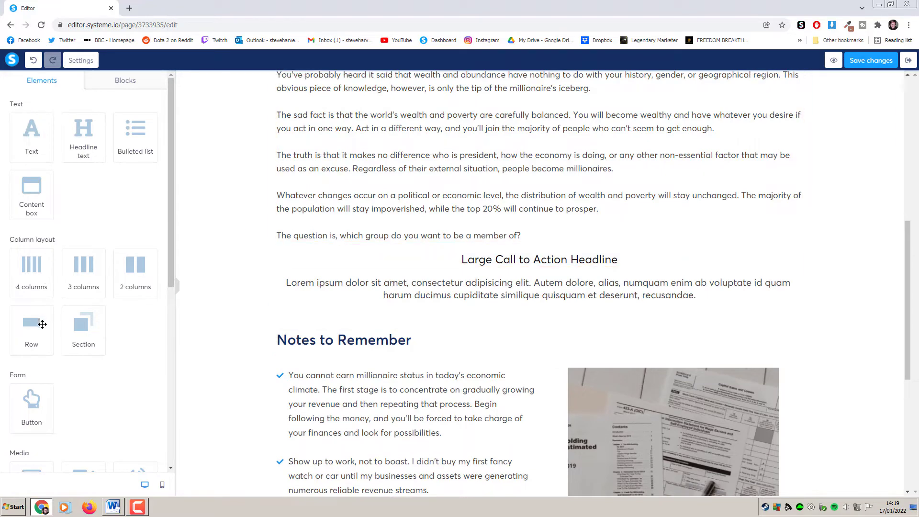
# Step: Insert an image element between the added placeholder text and the "Notes to Remember" heading
pyautogui.scroll(-3, 71, 282)
pyautogui.moveTo(39, 335); pyautogui.dragTo(551, 310)
pyautogui.scroll(-2, 608, 316)
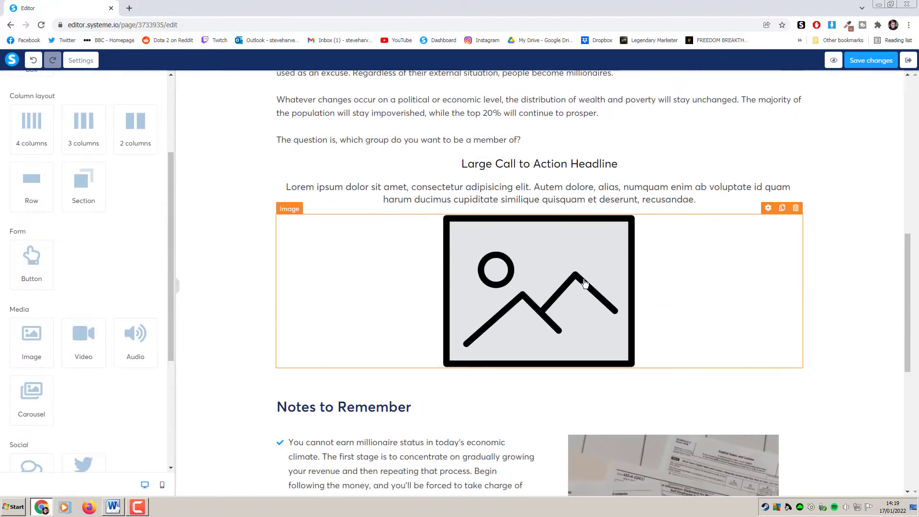
# Step: Set the video type of the lecture's main video to Upload file
pyautogui.moveTo(909, 290); pyautogui.dragTo(914, 116)
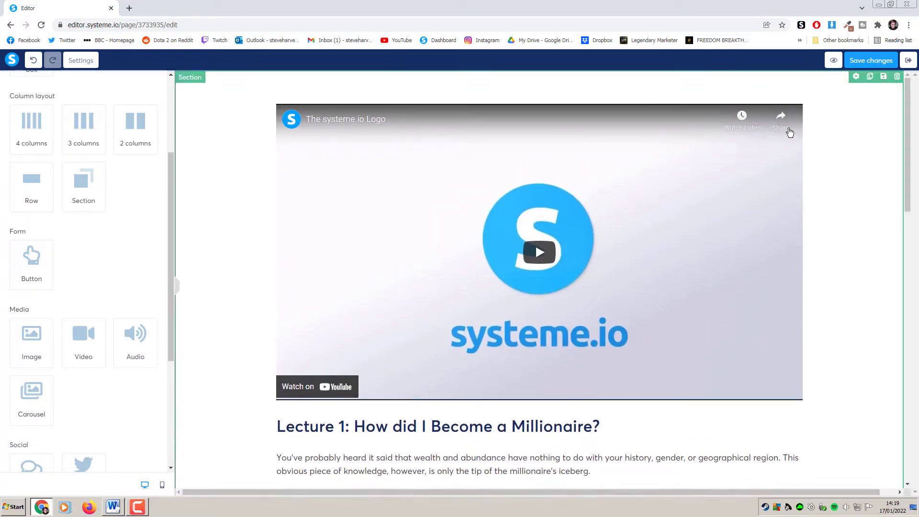
pyautogui.click(295, 101)
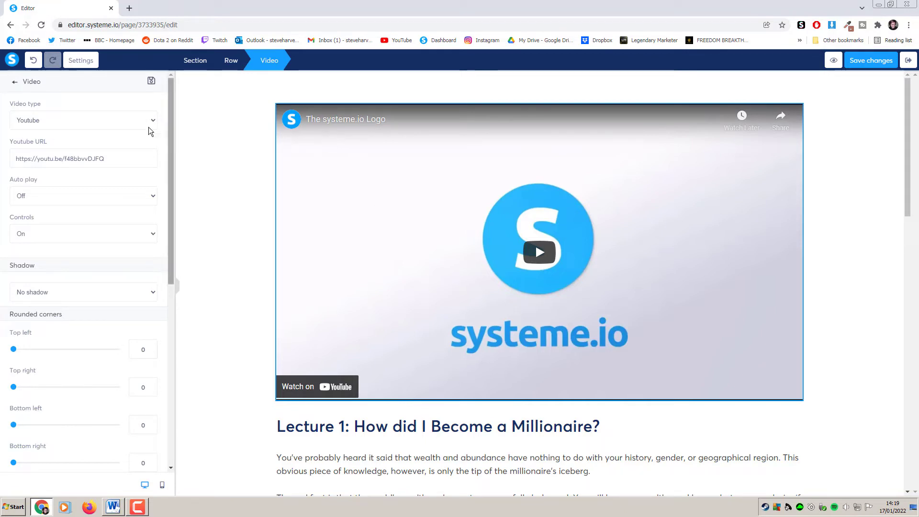
pyautogui.click(108, 122)
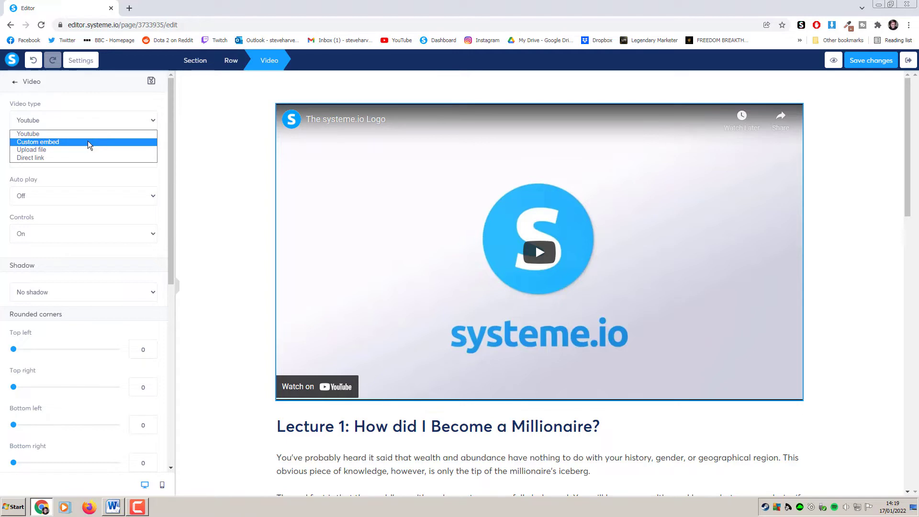
pyautogui.click(50, 149)
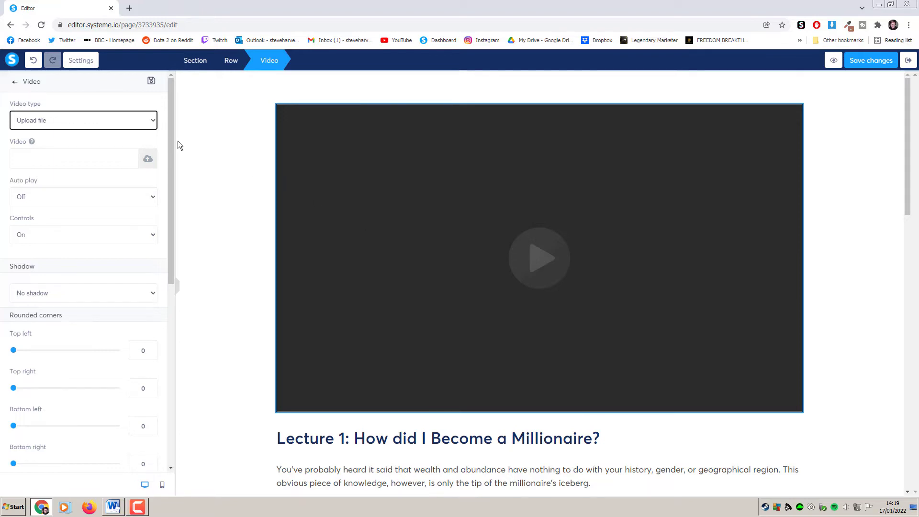
pyautogui.click(119, 120)
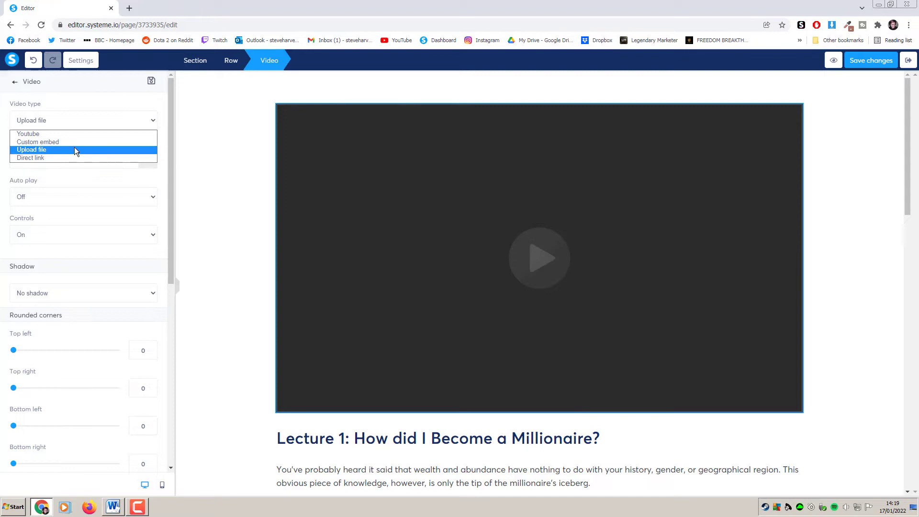
pyautogui.click(76, 150)
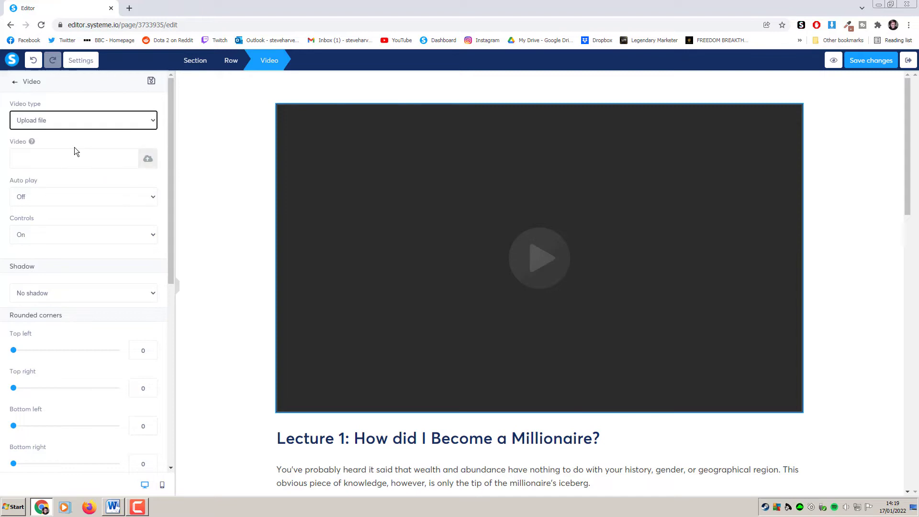
# Step: Leave the video settings and review the rest of the lecture page down to the recommended references
pyautogui.click(908, 163)
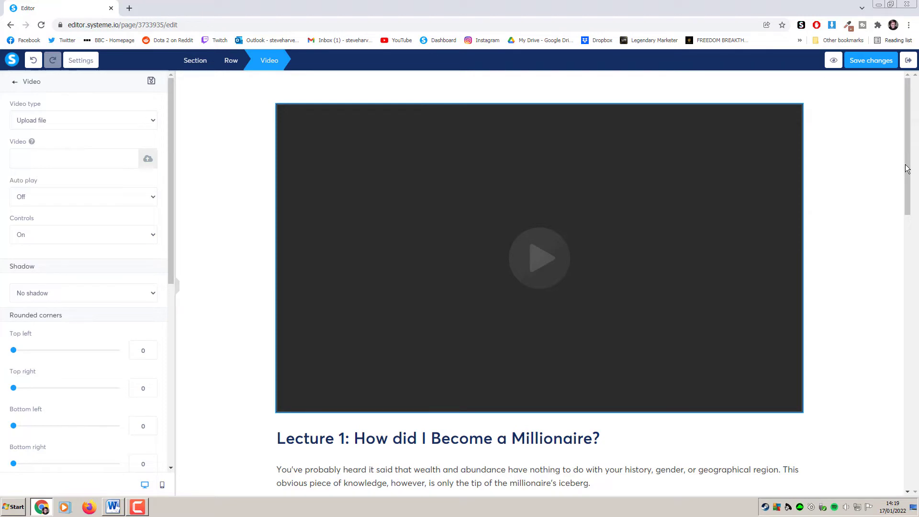
pyautogui.click(857, 164)
pyautogui.click(335, 160)
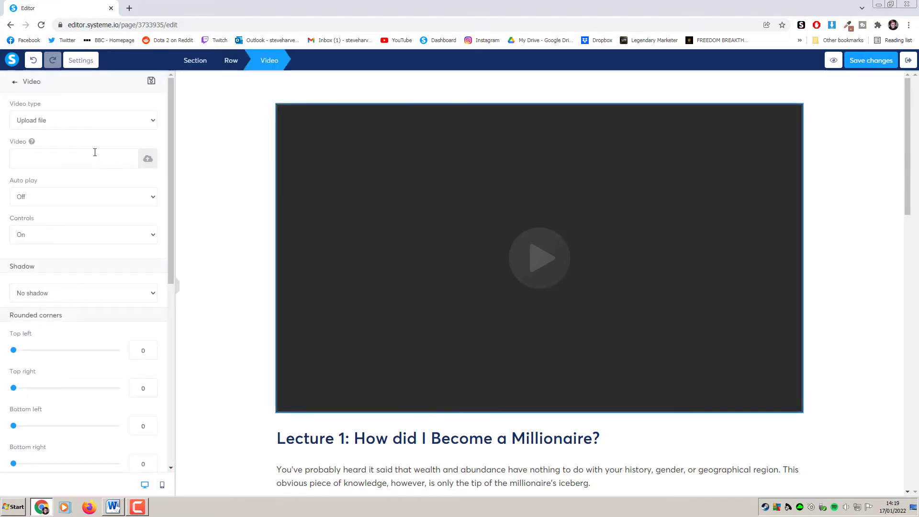
pyautogui.click(908, 234)
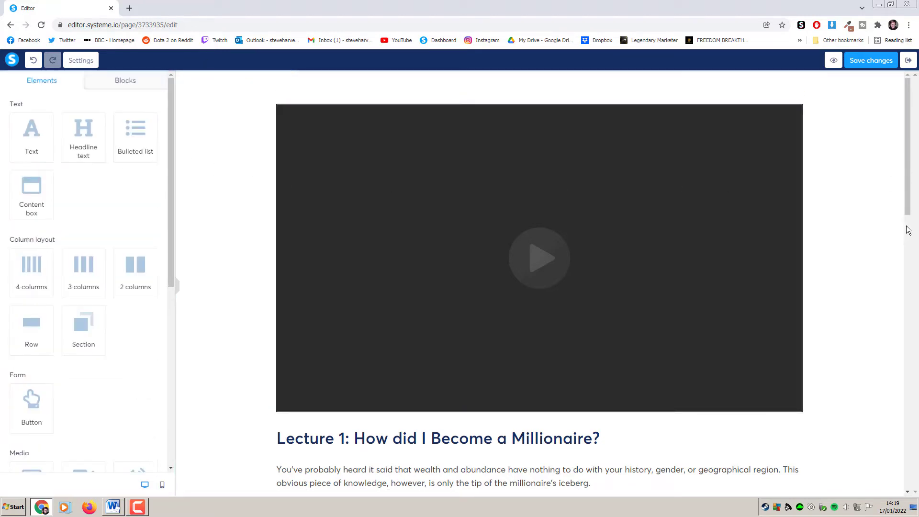
pyautogui.scroll(-15, 902, 296)
pyautogui.scroll(-3, 897, 383)
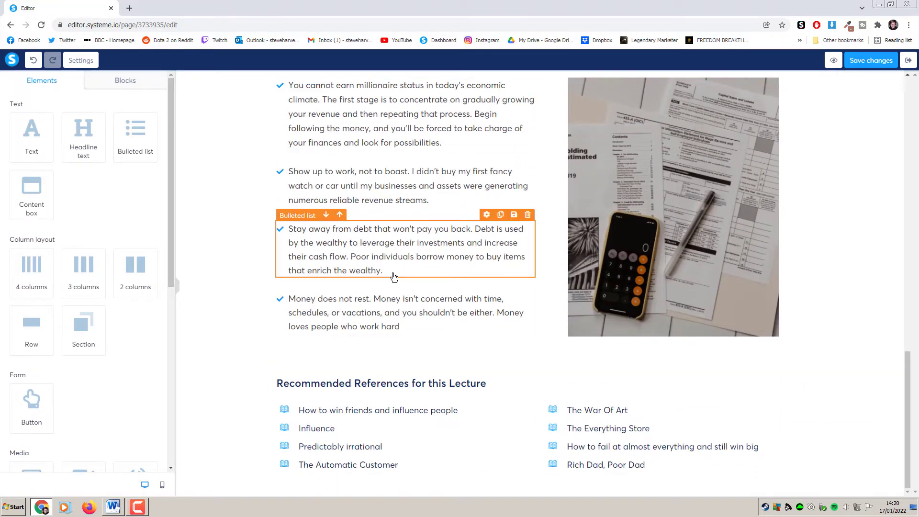
# Step: Add a button element below the recommended references on the lecture page
pyautogui.scroll(-3, 143, 300)
pyautogui.scroll(-3, 141, 302)
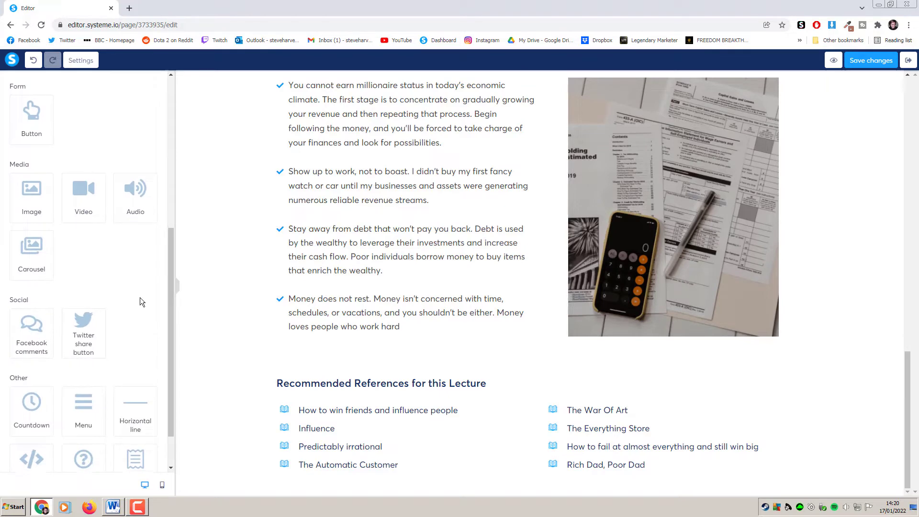
pyautogui.scroll(2, 140, 297)
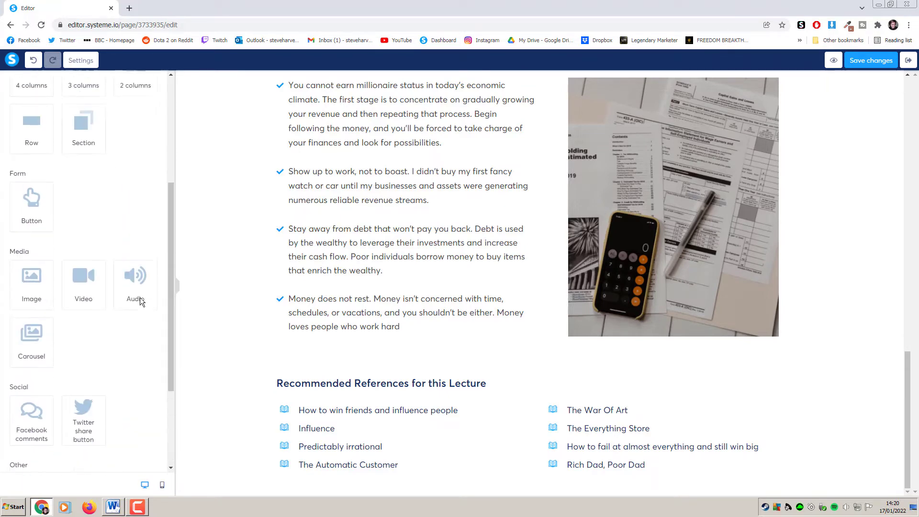
pyautogui.moveTo(32, 204); pyautogui.dragTo(554, 476)
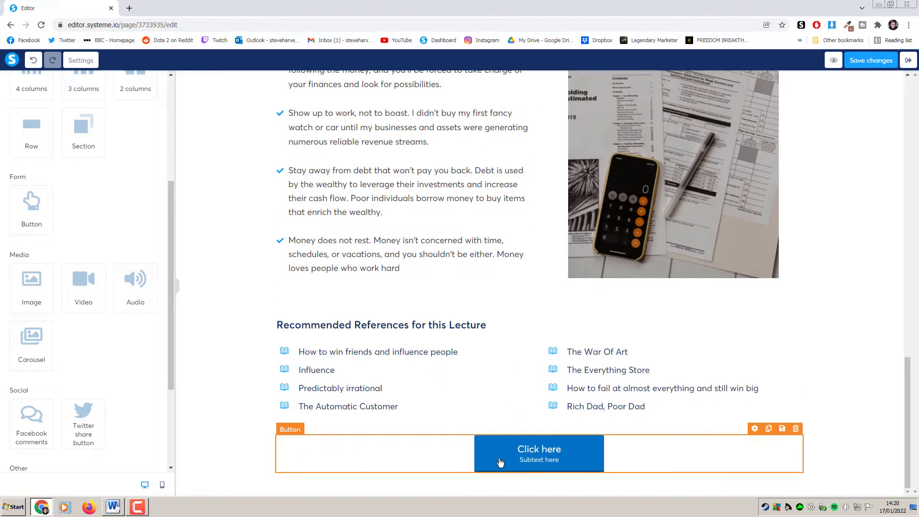
# Step: Set the new button's action to "Complete lecture and move on to the next one", then save the page and return to the curriculum
pyautogui.click(589, 455)
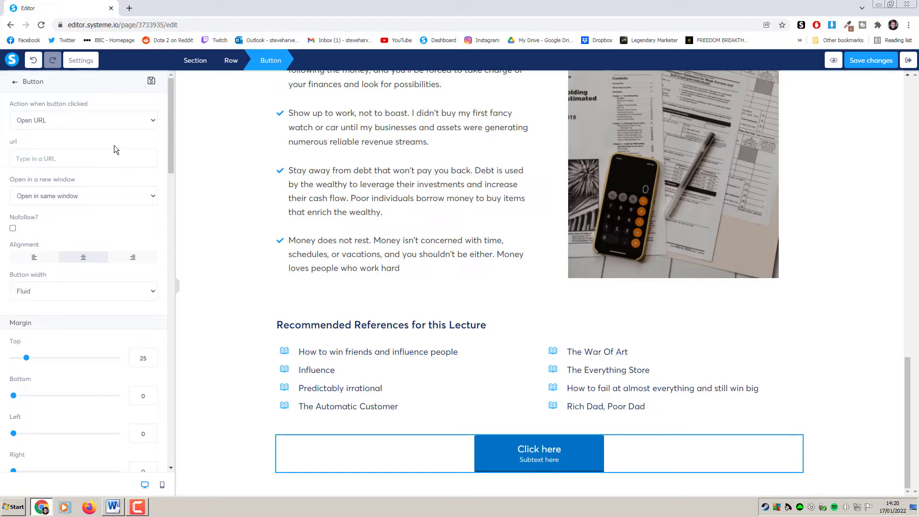
pyautogui.click(100, 121)
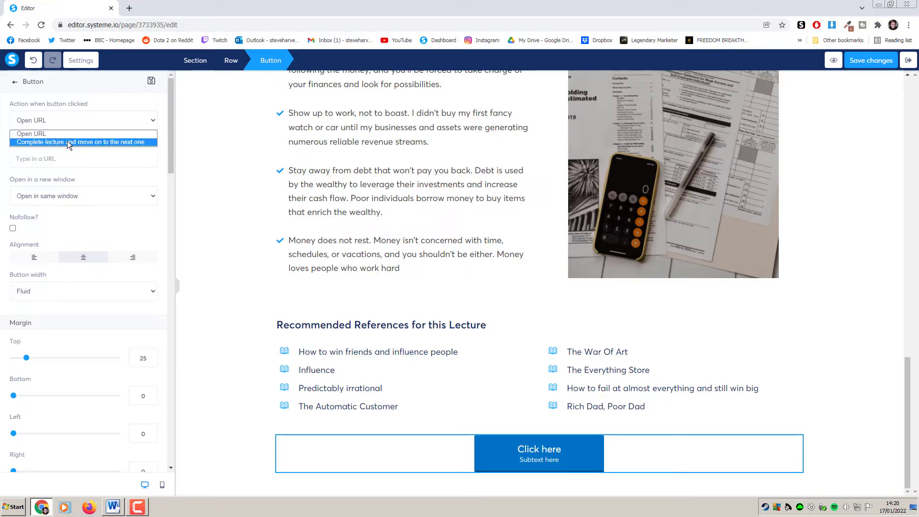
pyautogui.click(85, 142)
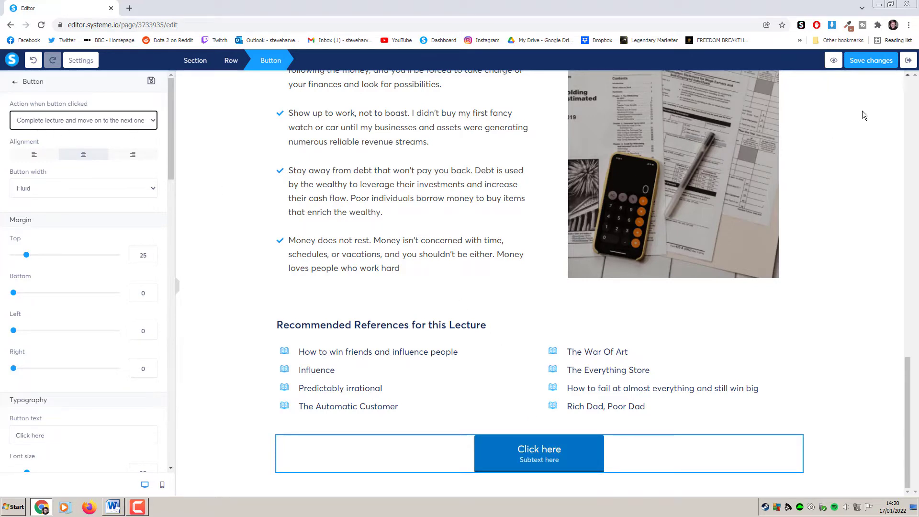
pyautogui.click(866, 70)
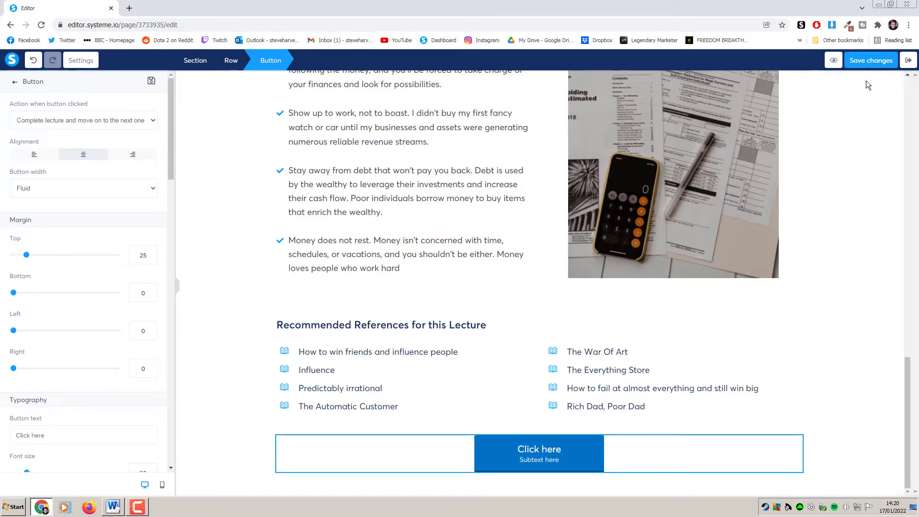
pyautogui.click(909, 61)
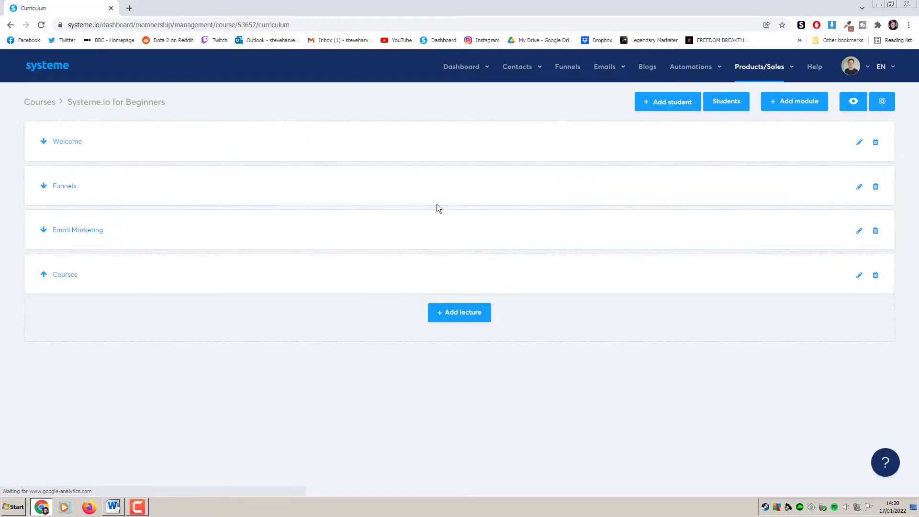
# Step: Create a lecture named "Sales Funnels" in the Funnels module and return to the curriculum
pyautogui.click(44, 141)
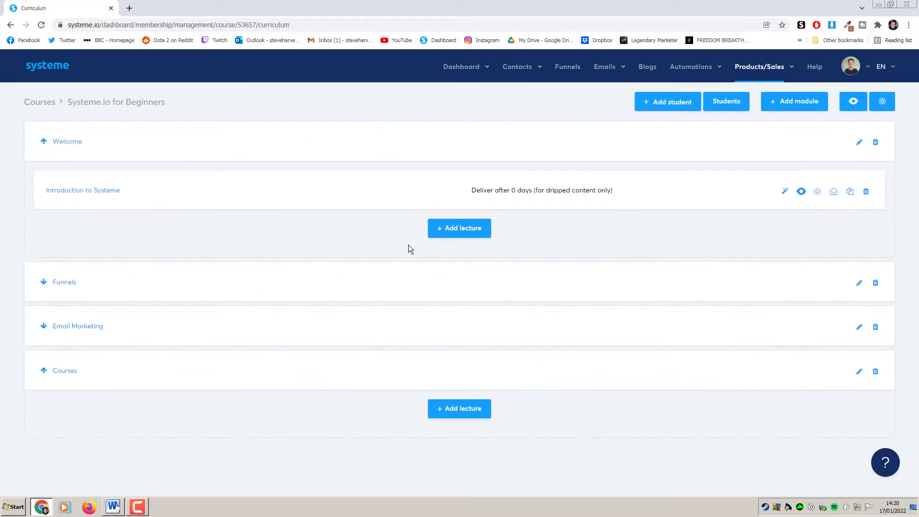
pyautogui.click(43, 282)
pyautogui.scroll(-1, 326, 293)
pyautogui.click(460, 311)
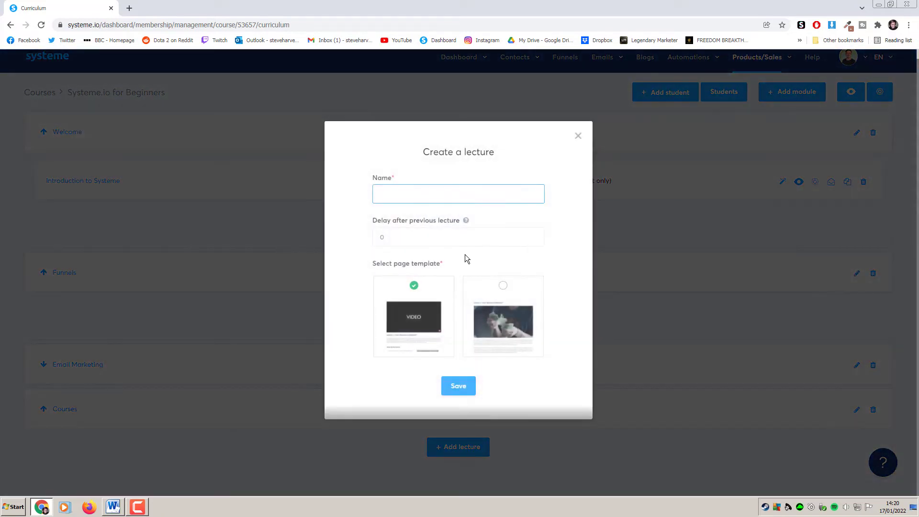
pyautogui.write('Sales Funn')
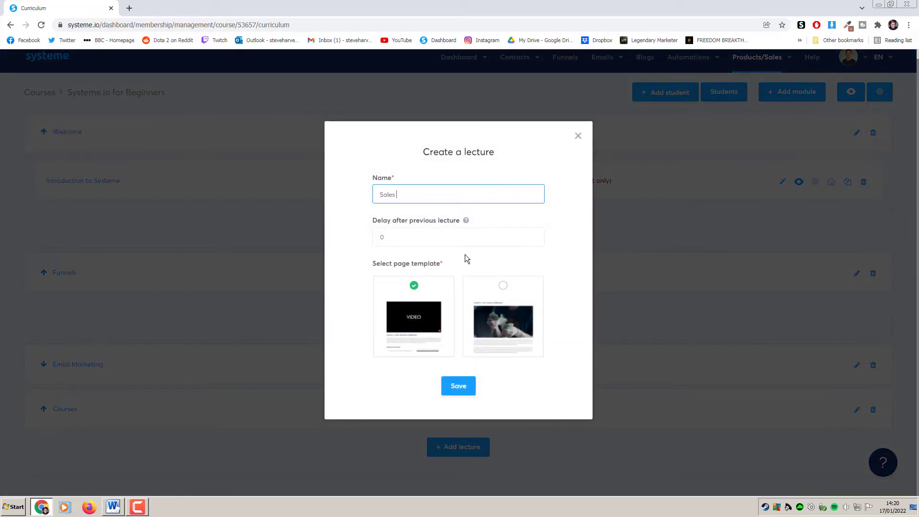
pyautogui.write('els')
pyautogui.click(459, 386)
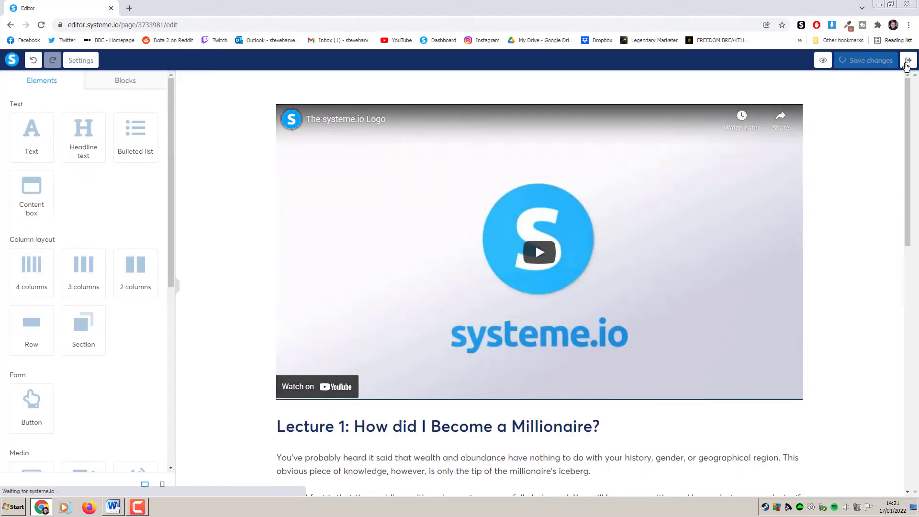
pyautogui.click(908, 61)
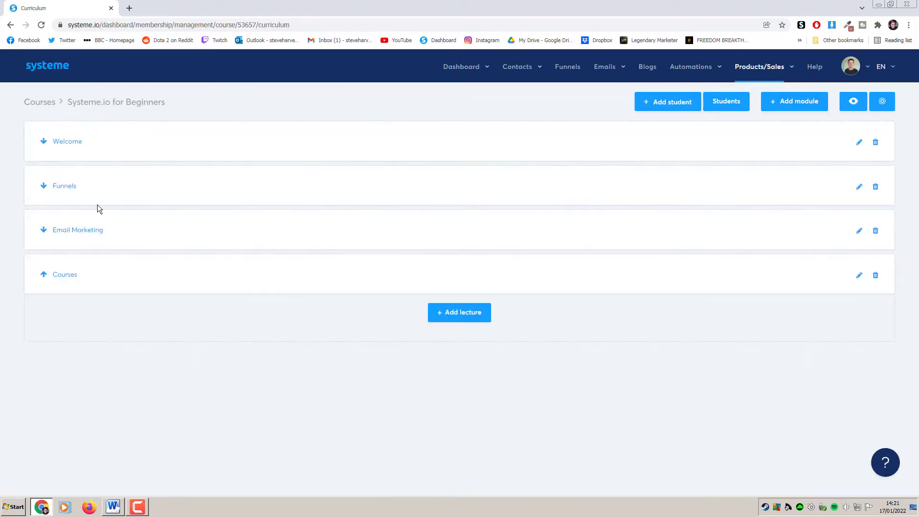
# Step: Create a second lecture named "Lead Generation" in the Funnels module, save its page and return to the curriculum
pyautogui.click(43, 187)
pyautogui.click(459, 271)
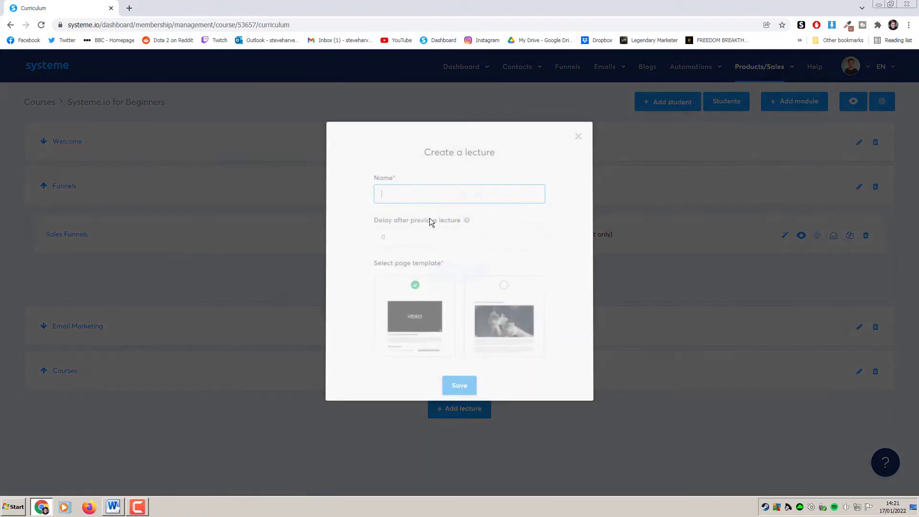
pyautogui.write('Le')
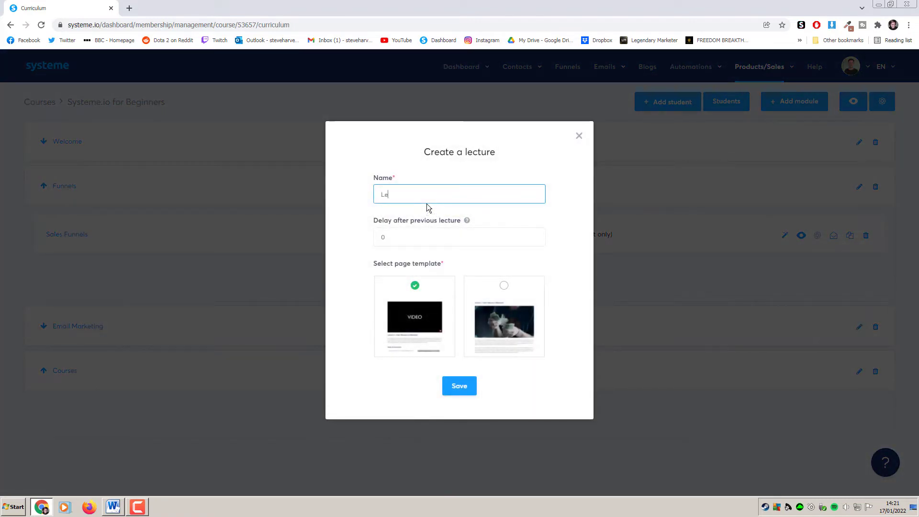
pyautogui.write('ad GEne')
pyautogui.click(460, 386)
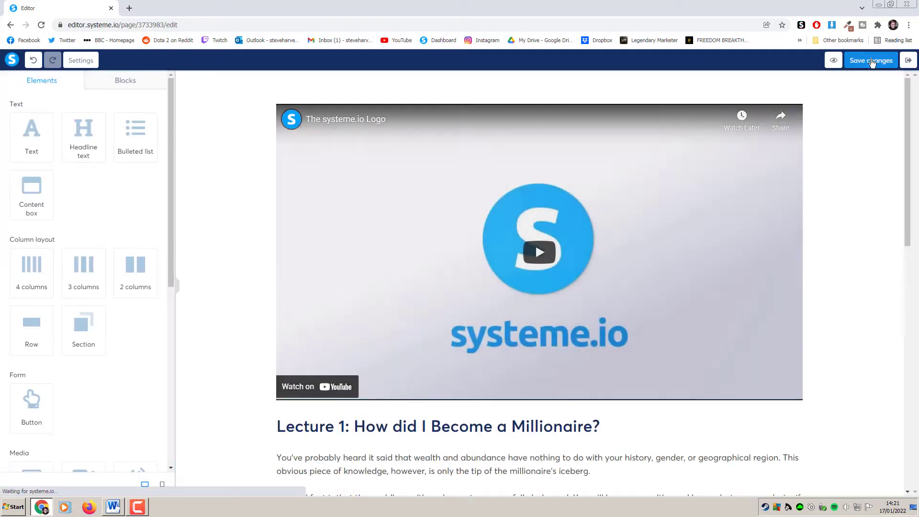
pyautogui.click(878, 60)
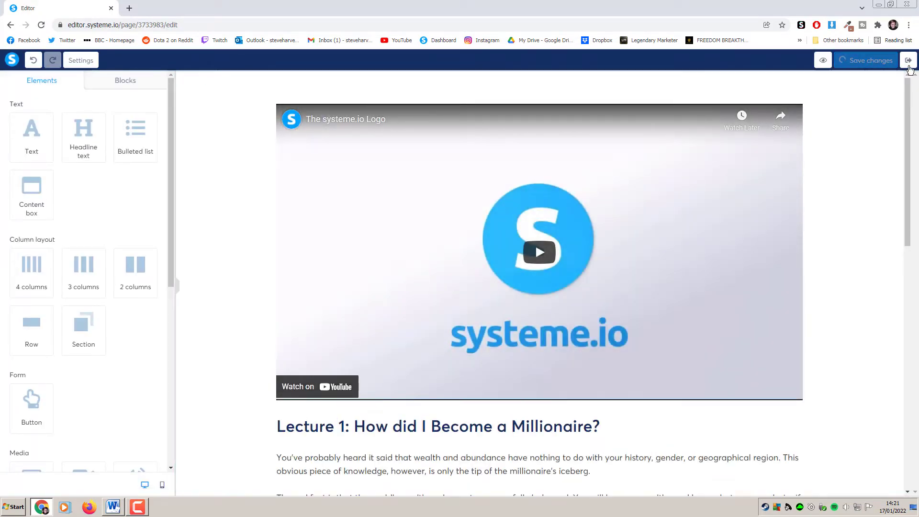
pyautogui.click(908, 62)
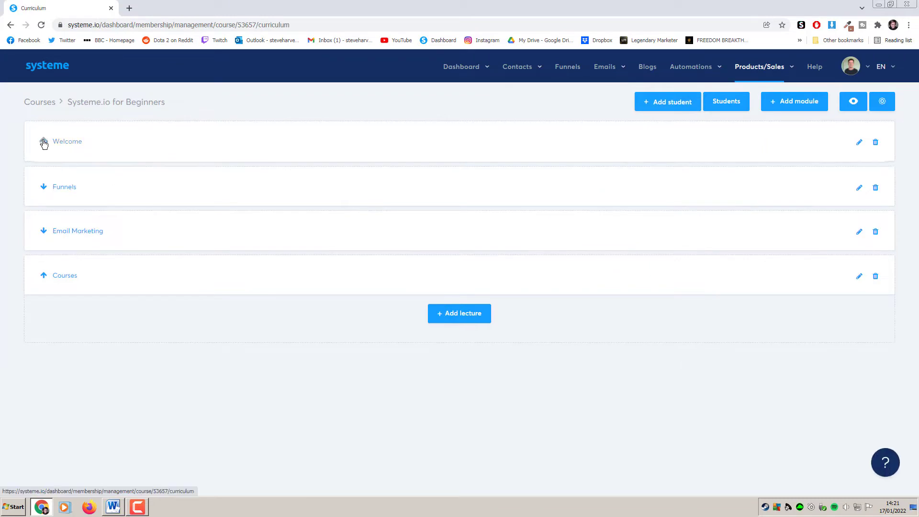
# Step: Create a lecture named "Automation" in the Email Marketing module and return to the curriculum
pyautogui.click(43, 141)
pyautogui.click(43, 282)
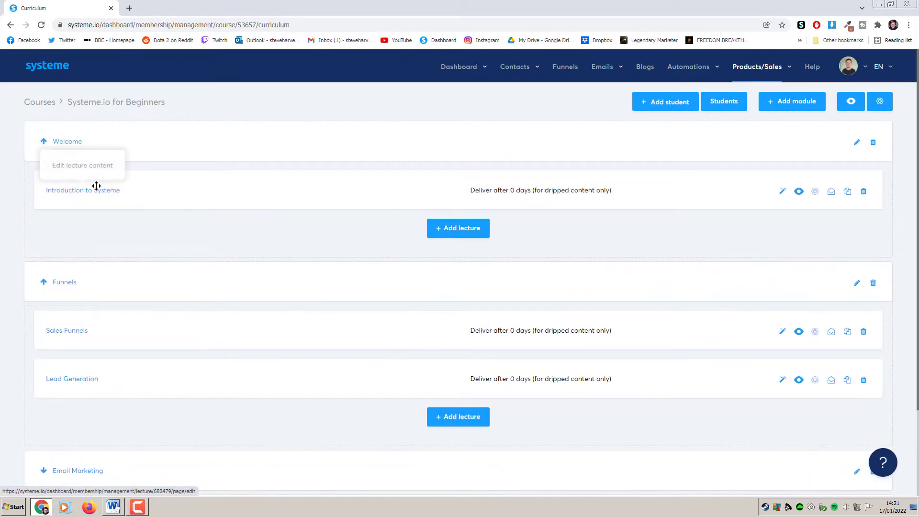
pyautogui.scroll(-2, 128, 247)
pyautogui.click(43, 364)
pyautogui.scroll(-1, 471, 356)
pyautogui.click(471, 356)
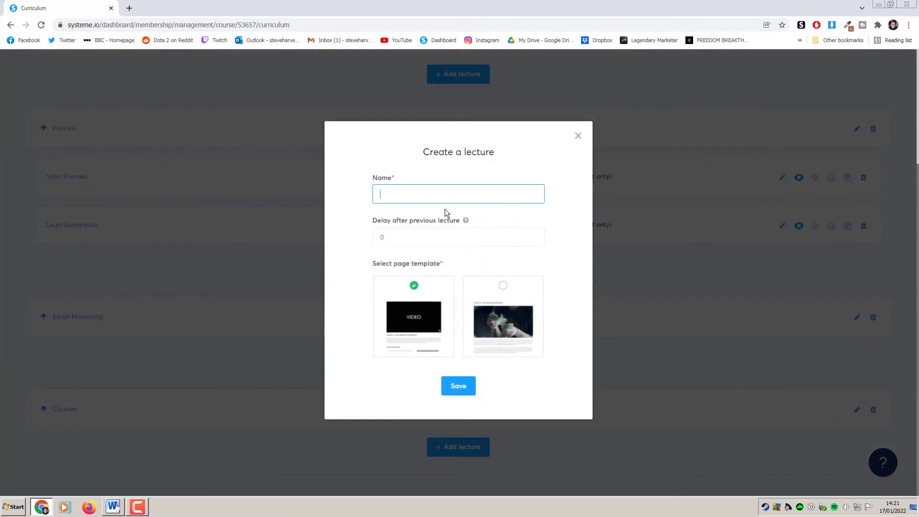
pyautogui.write('Automation')
pyautogui.click(455, 383)
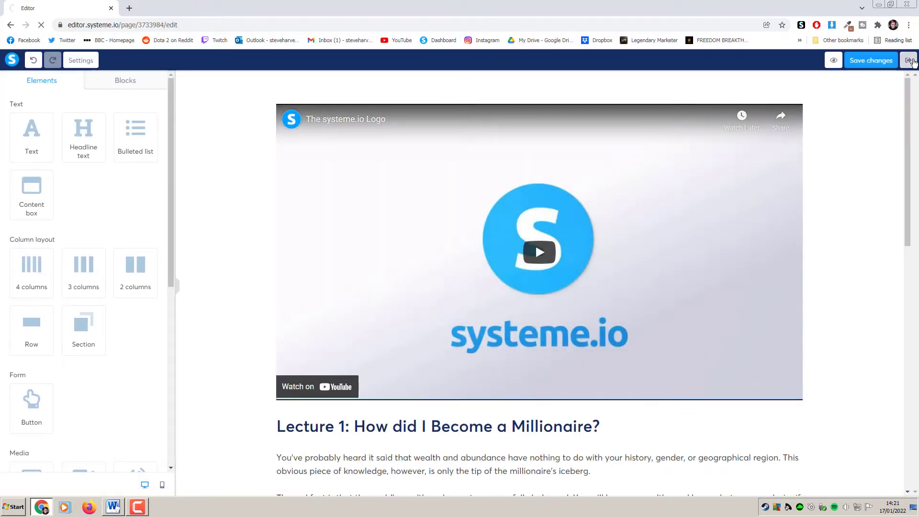
pyautogui.click(912, 61)
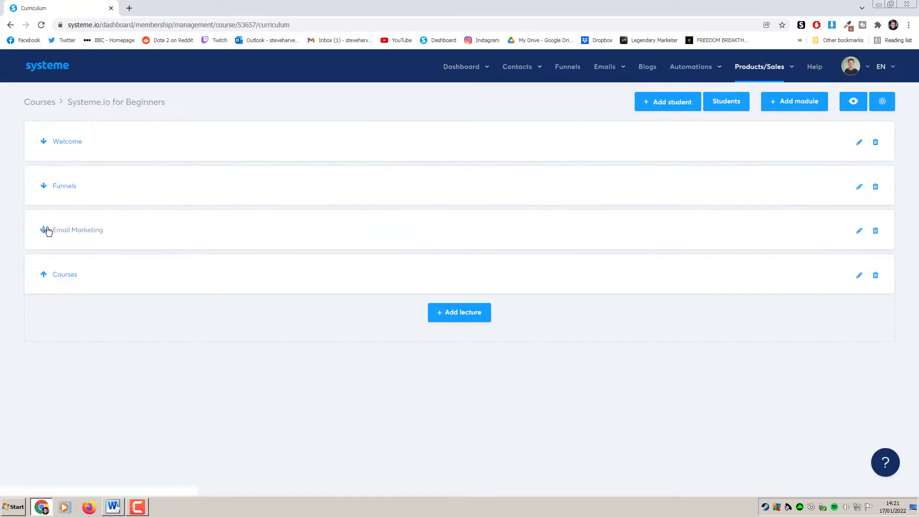
# Step: Expand the Email Marketing and Funnels modules, then preview the Introduction to Systeme lecture and look through its page
pyautogui.click(45, 230)
pyautogui.click(43, 185)
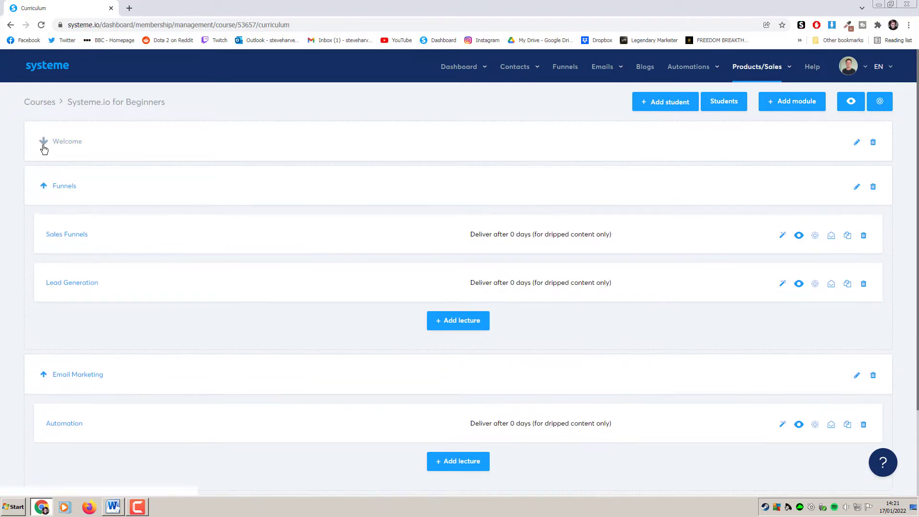
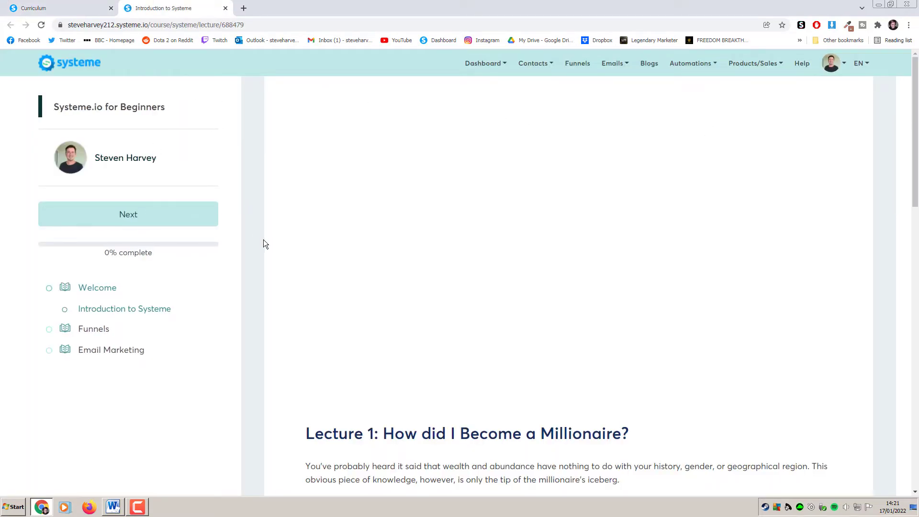
pyautogui.scroll(-10, 294, 261)
pyautogui.scroll(10, 380, 240)
# Step: Expand the Funnels and Email Marketing modules in the course preview and view the Sales Funnels lecture
pyautogui.click(49, 330)
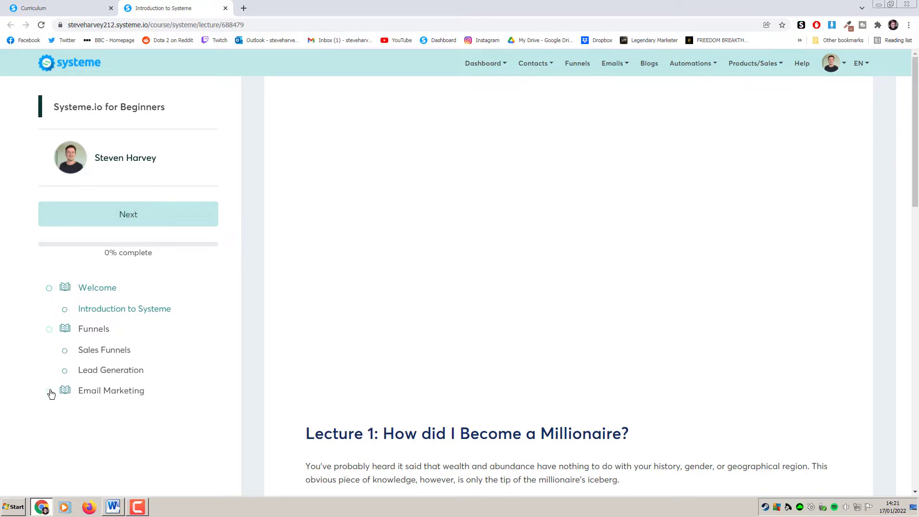
pyautogui.click(50, 391)
pyautogui.click(116, 352)
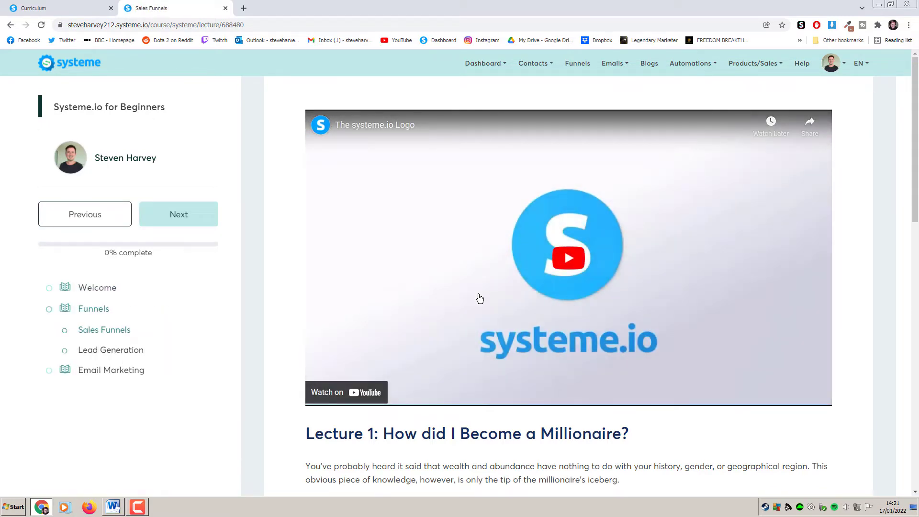
pyautogui.moveTo(916, 148); pyautogui.dragTo(890, 144)
# Step: Reopen the Introduction to Systeme lecture from the Welcome module and check its page down to the added button
pyautogui.click(108, 293)
pyautogui.click(123, 308)
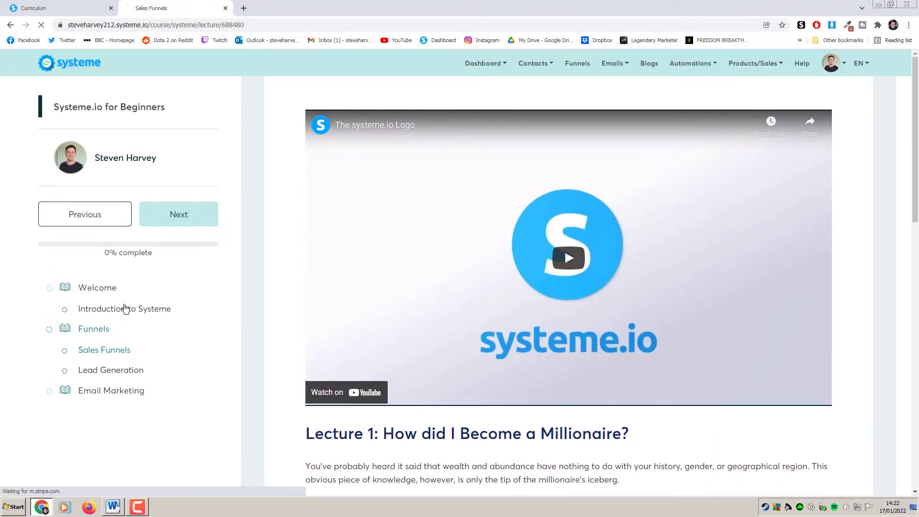
pyautogui.moveTo(915, 152); pyautogui.dragTo(905, 431)
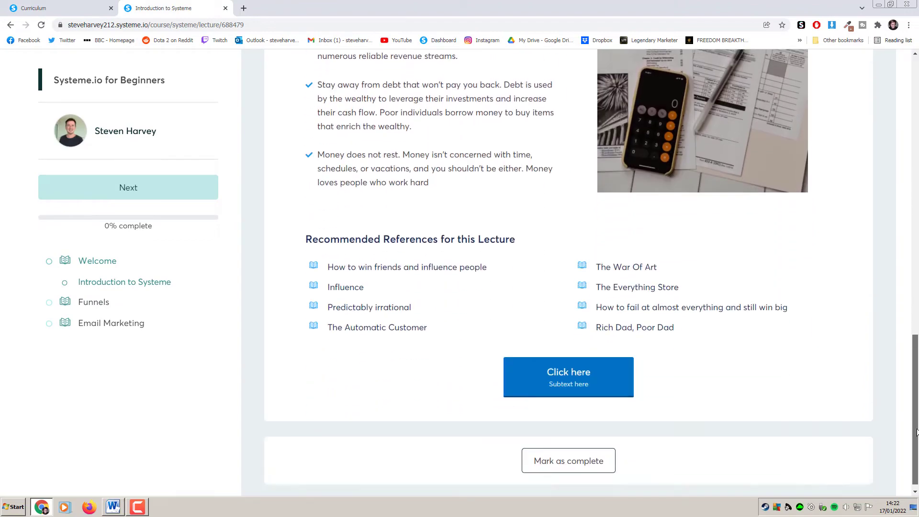
pyautogui.scroll(15, 815, 337)
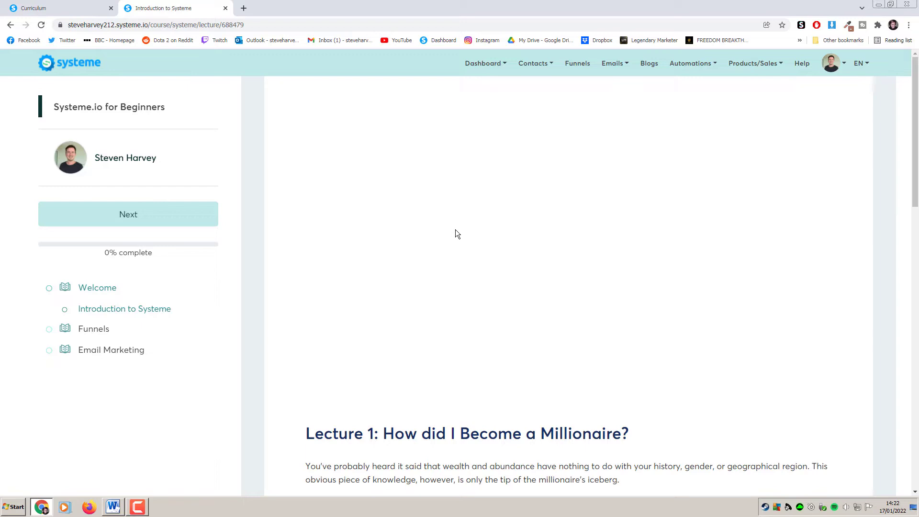
# Step: Expand the remaining modules of the course outline again and switch to the Sales Funnels lecture
pyautogui.click(56, 334)
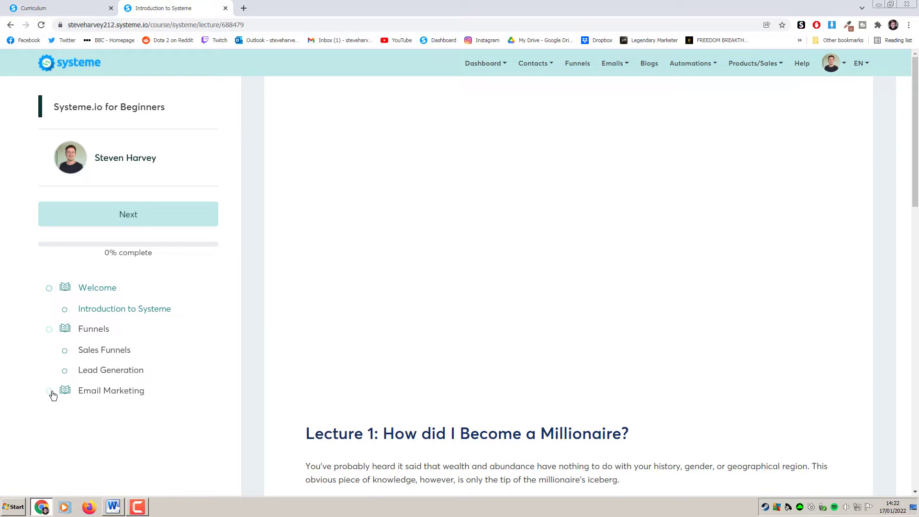
pyautogui.click(51, 391)
pyautogui.click(127, 352)
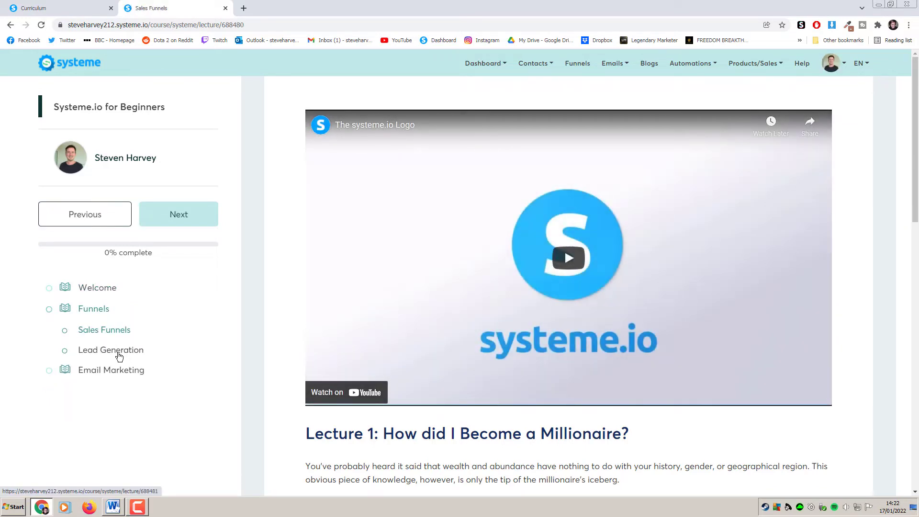
# Step: Open the Lead Generation lecture and review its page from the body text to the recommended references
pyautogui.click(118, 354)
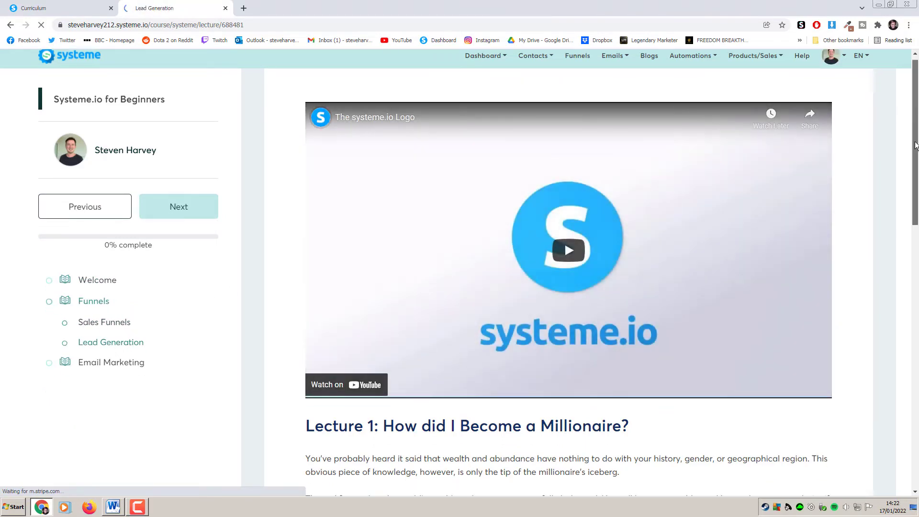
pyautogui.moveTo(916, 145); pyautogui.dragTo(918, 375)
pyautogui.scroll(5, 421, 272)
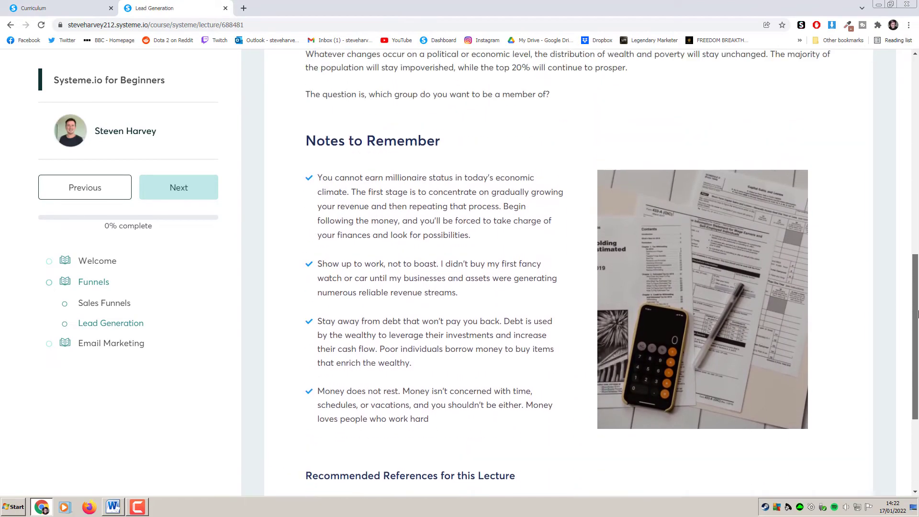
pyautogui.scroll(2, 564, 235)
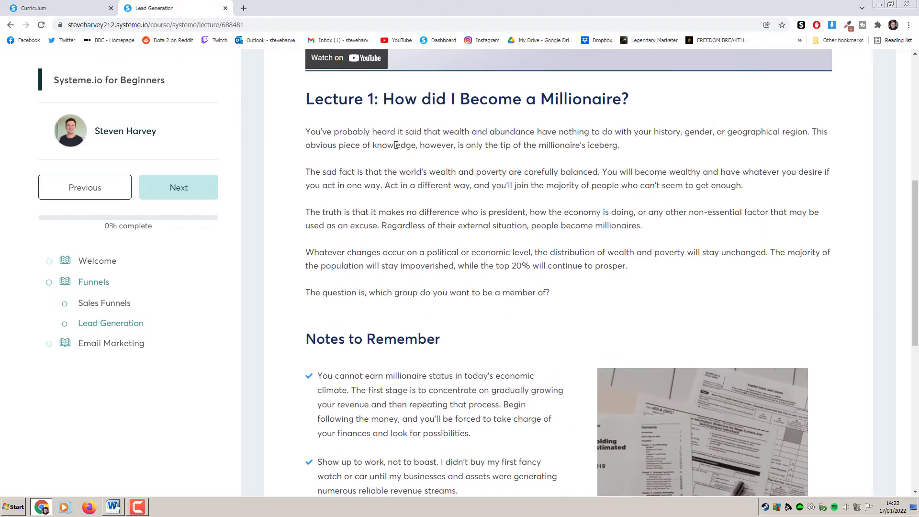
pyautogui.scroll(-8, 584, 320)
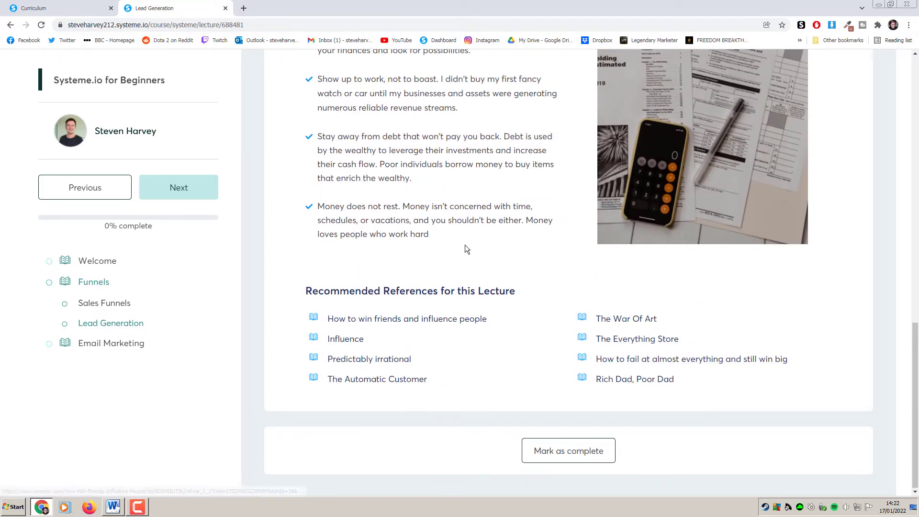
# Step: Leave the Lead Generation lecture preview and return to the curriculum of the Systeme.io for Beginners course
pyautogui.scroll(10, 681, 279)
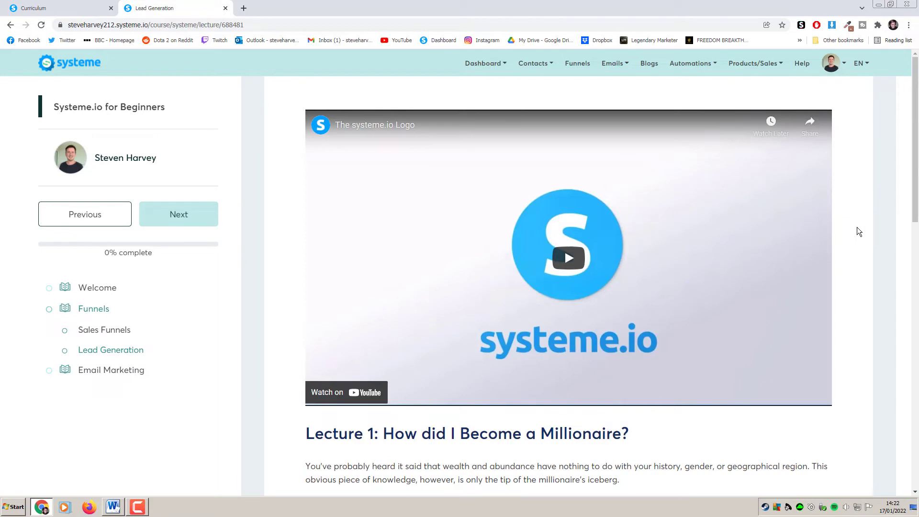
pyautogui.click(79, 6)
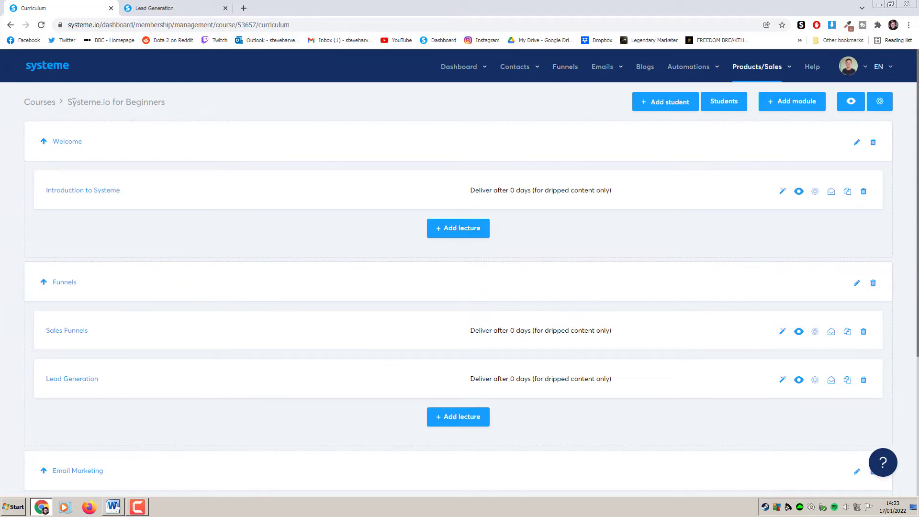
pyautogui.moveTo(68, 104); pyautogui.dragTo(169, 102)
pyautogui.click(178, 104)
# Step: Create a new funnel named "Systeme Course Sales Funnel" with the Sell goal
pyautogui.click(562, 75)
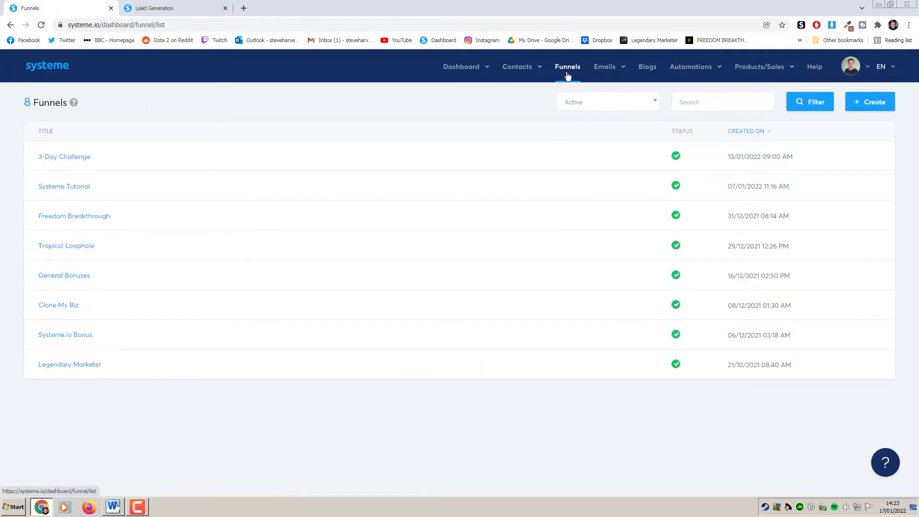
pyautogui.click(860, 110)
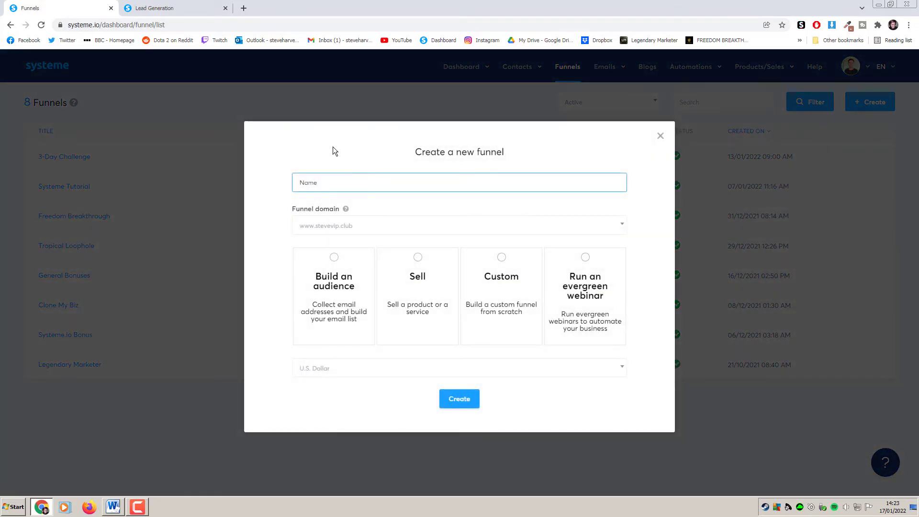
pyautogui.write('Systeme Course')
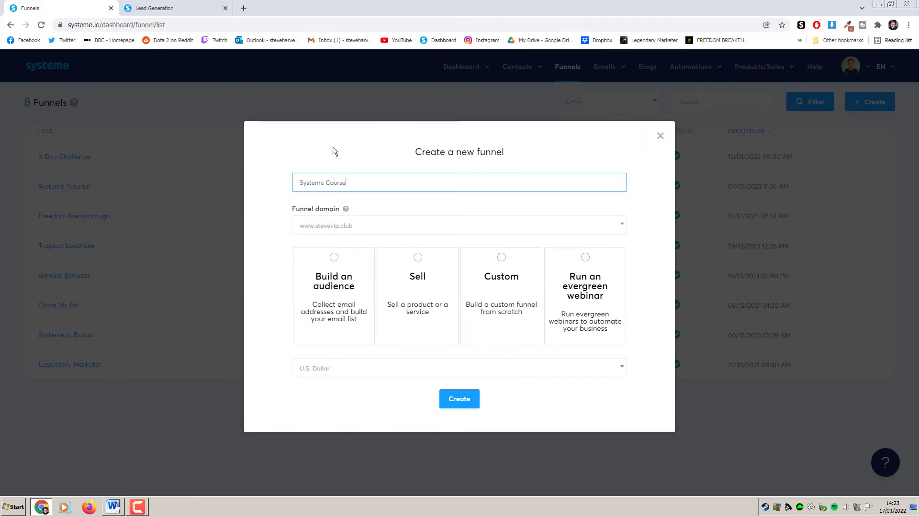
pyautogui.write(' Sales Funnel')
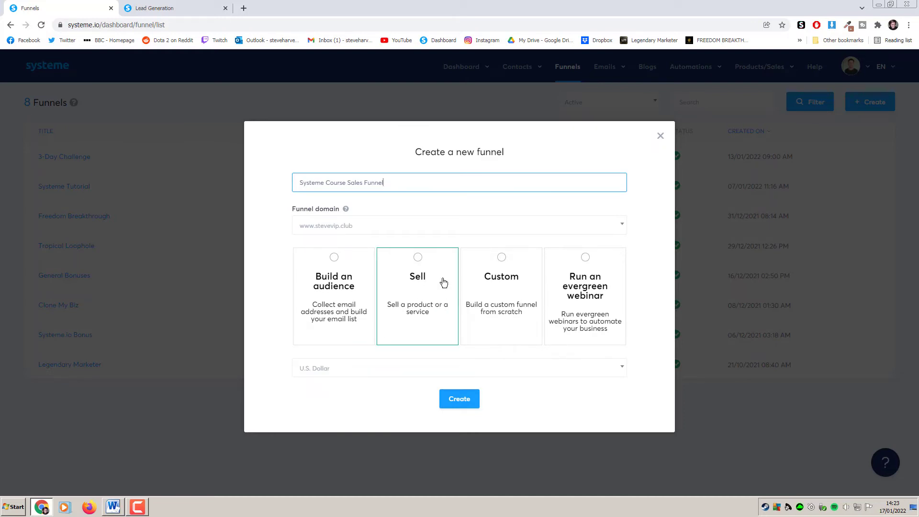
pyautogui.click(432, 266)
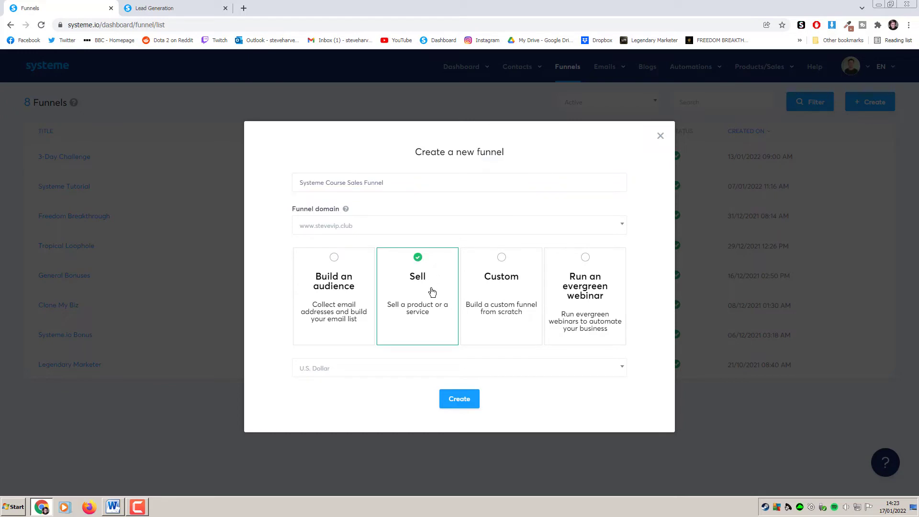
pyautogui.click(464, 400)
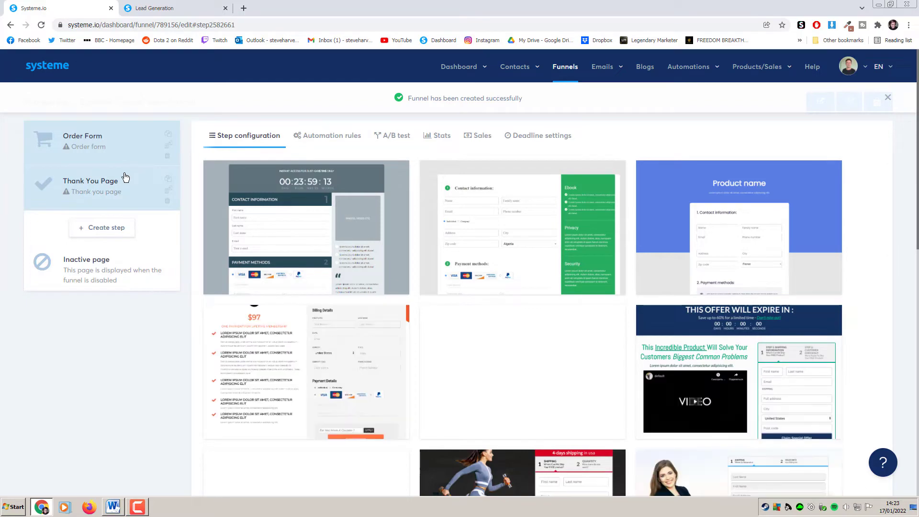
# Step: Browse the page templates offered for the funnel's Order Form and Thank You Page steps
pyautogui.moveTo(363, 231)
pyautogui.scroll(-8, 432, 287)
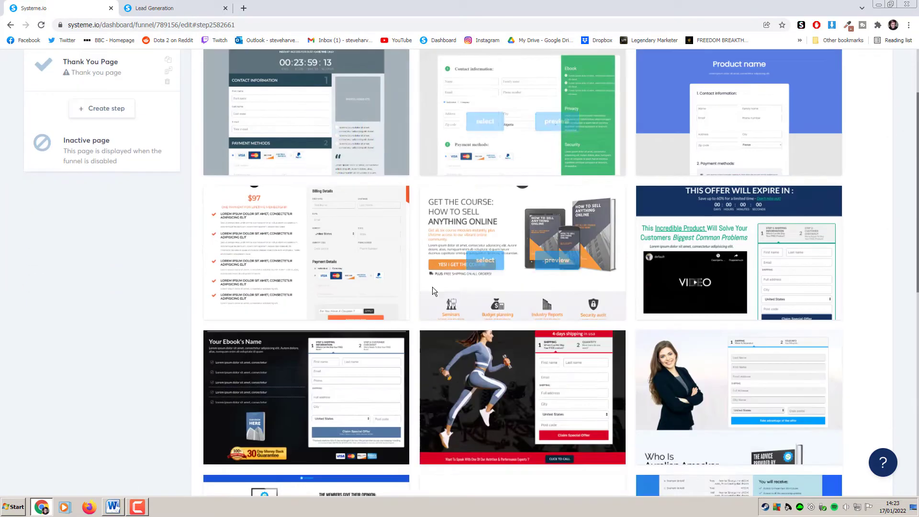
pyautogui.scroll(9, 432, 288)
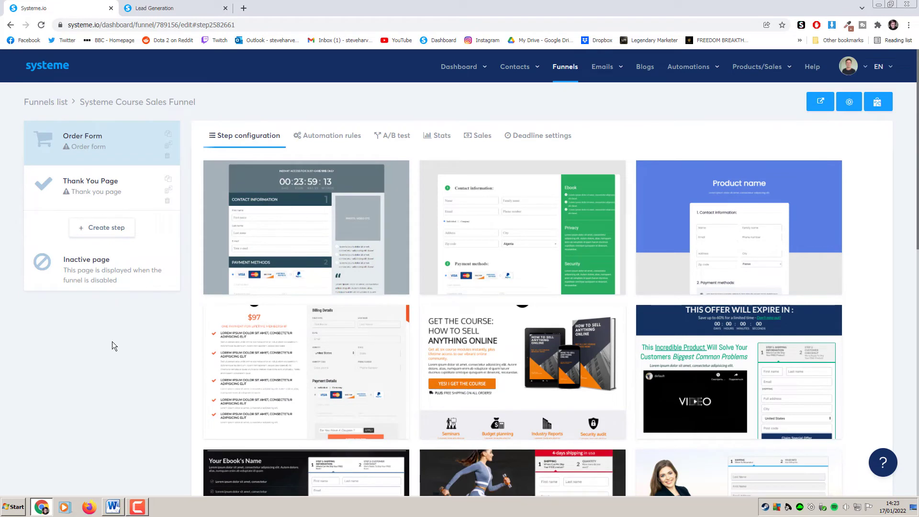
pyautogui.click(140, 203)
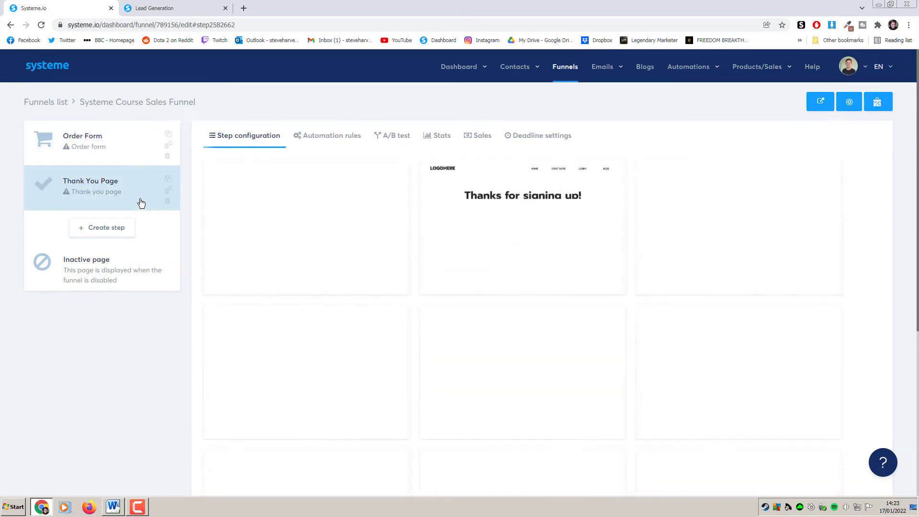
pyautogui.moveTo(508, 255)
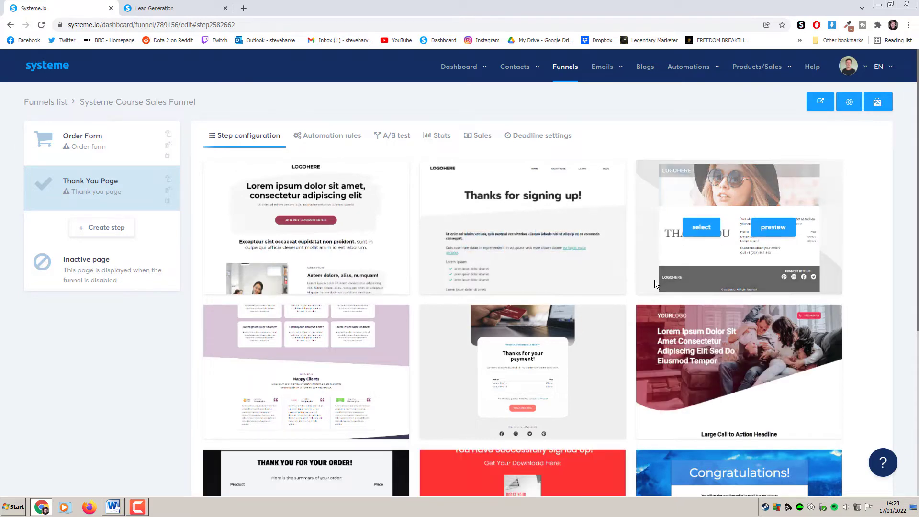
pyautogui.scroll(-4, 883, 298)
pyautogui.scroll(4, 881, 298)
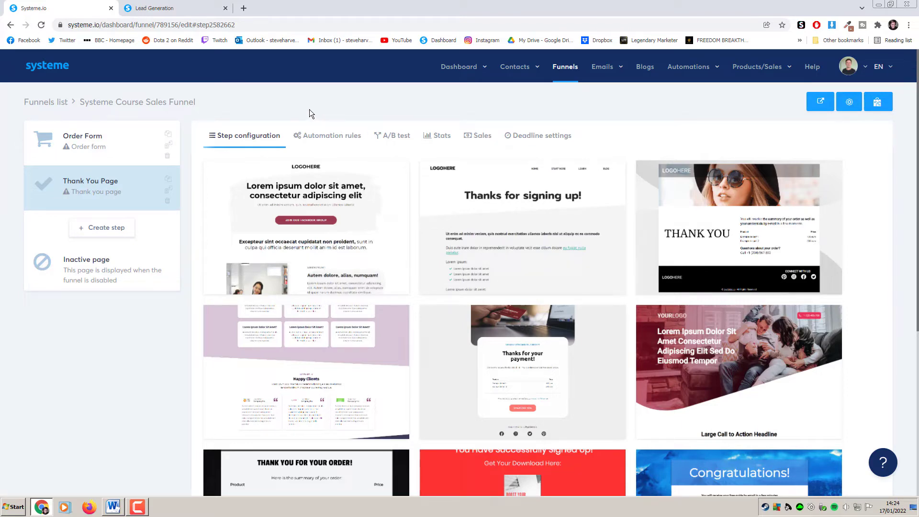
pyautogui.click(139, 147)
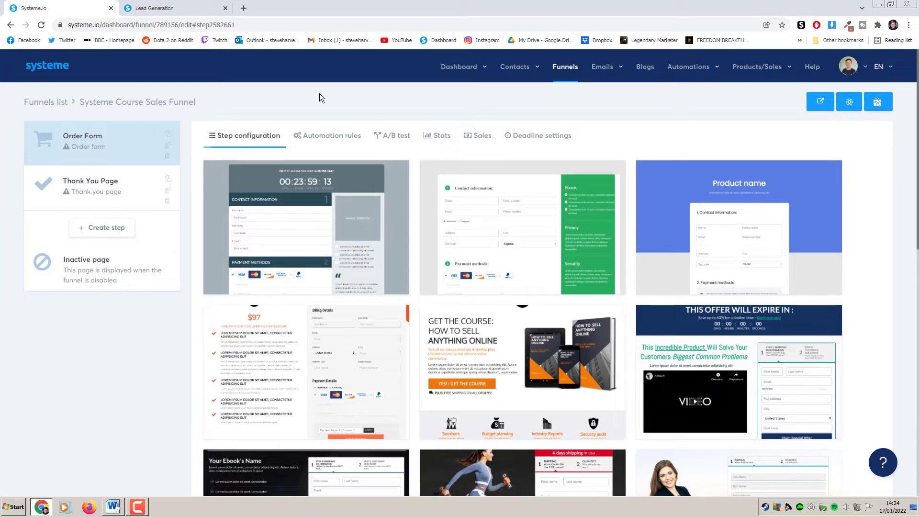
# Step: Add a Sales page step named "Systeme Course Sales Page" and move it to the start of the funnel
pyautogui.click(114, 235)
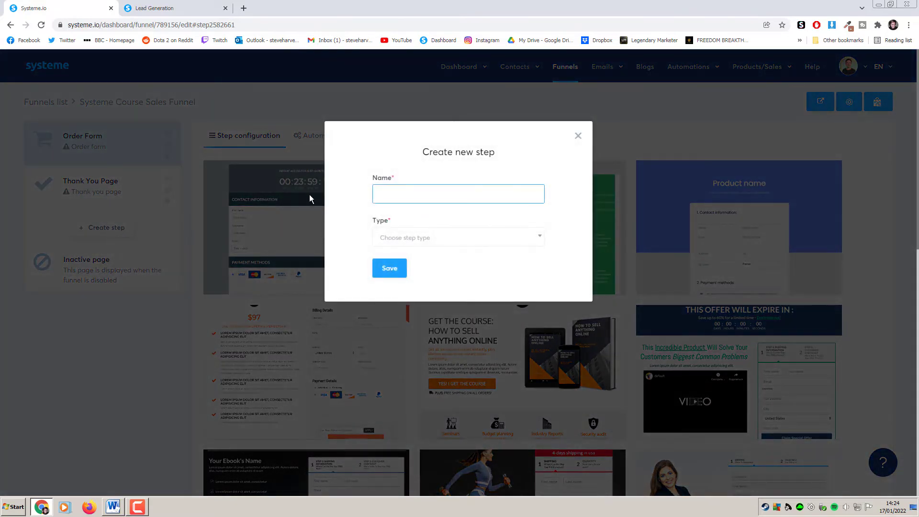
pyautogui.write('Systeme C')
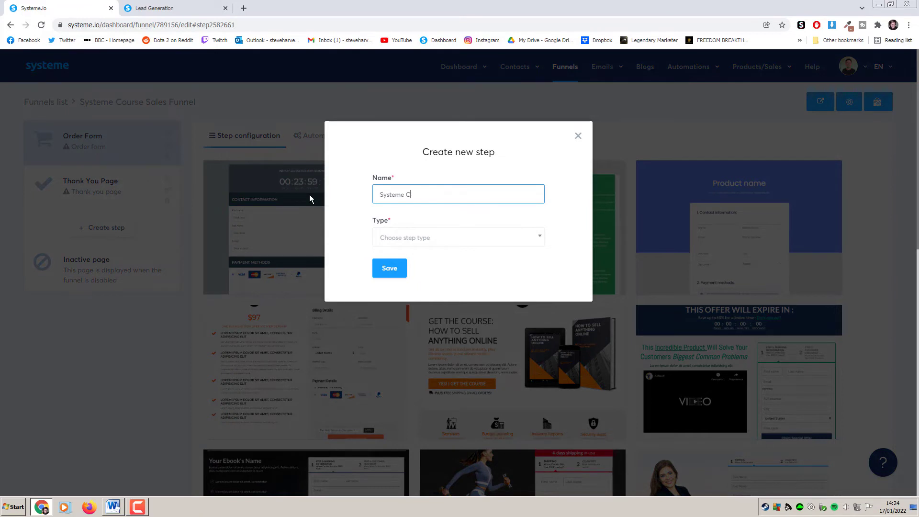
pyautogui.write('ourse Sales Page')
pyautogui.click(467, 241)
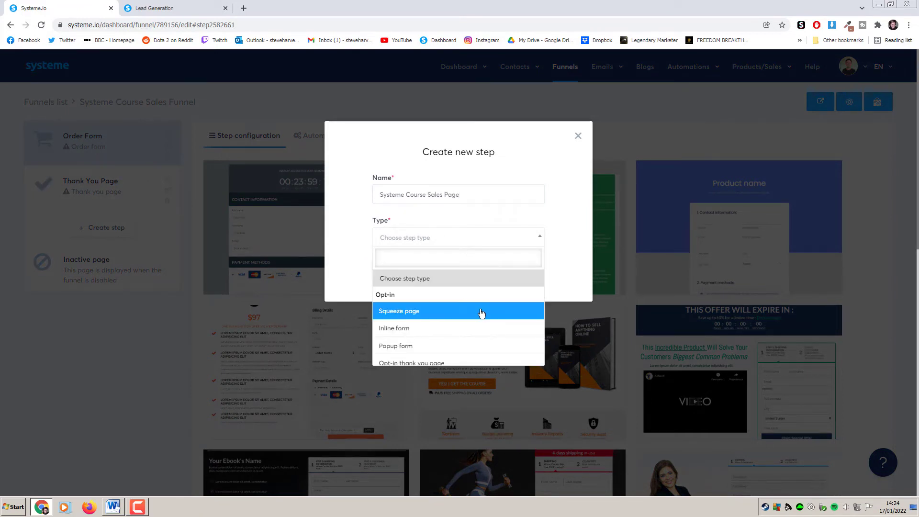
pyautogui.scroll(-2, 479, 307)
pyautogui.scroll(-1, 481, 316)
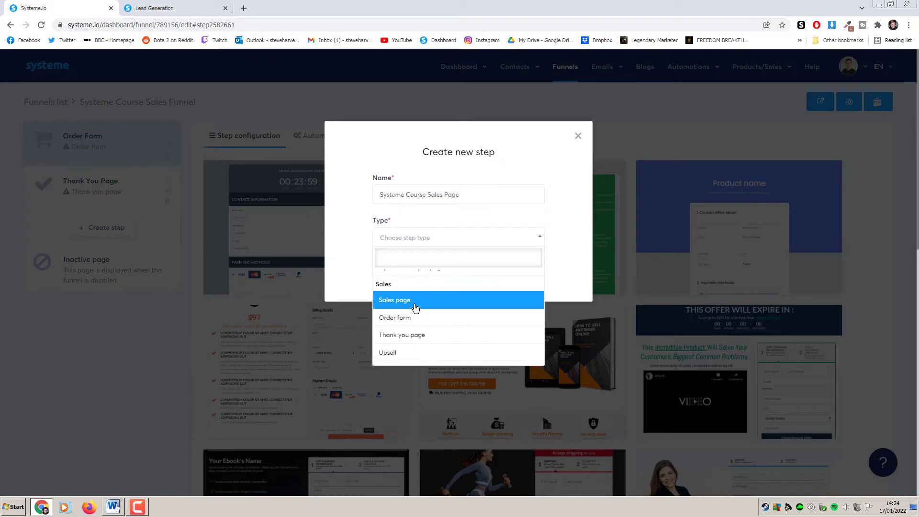
pyautogui.click(415, 300)
pyautogui.click(391, 271)
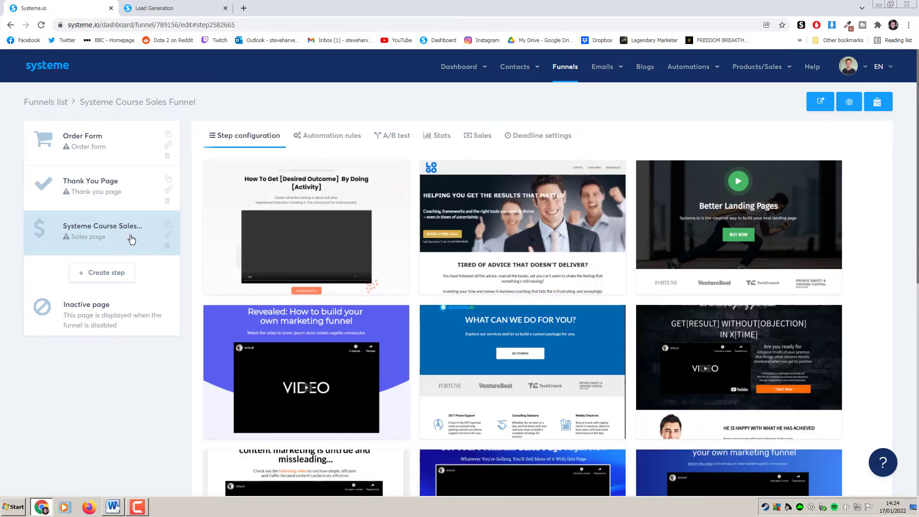
pyautogui.moveTo(538, 246)
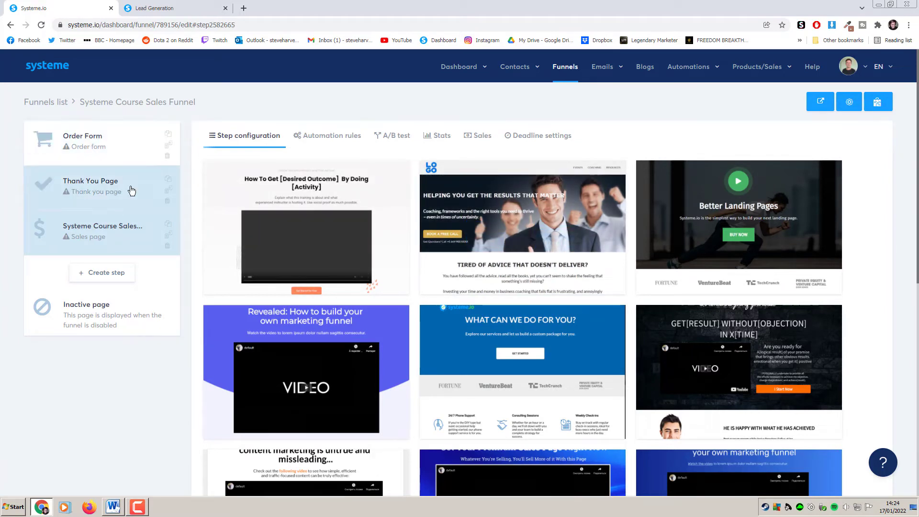
pyautogui.moveTo(141, 232); pyautogui.dragTo(129, 144)
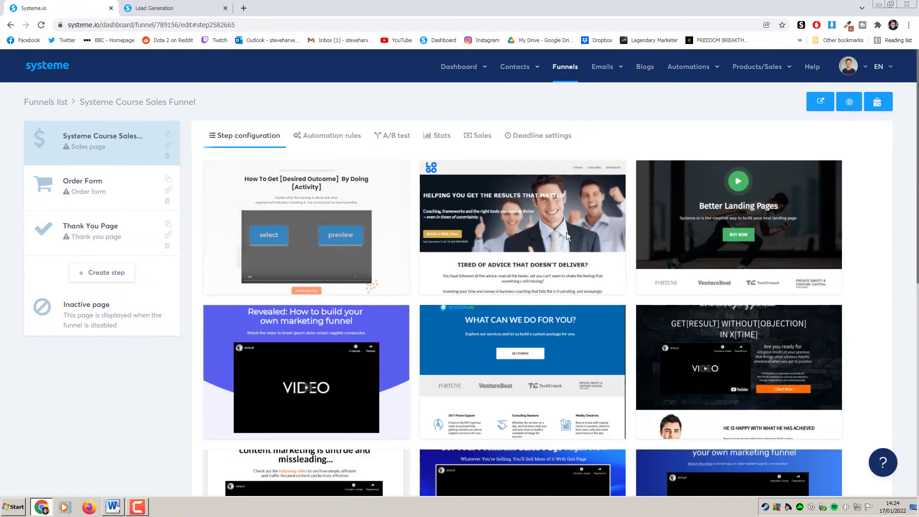
# Step: Choose the purple "Revealed: How to build your own marketing funnel" video template for the sales page step
pyautogui.scroll(-5, 897, 267)
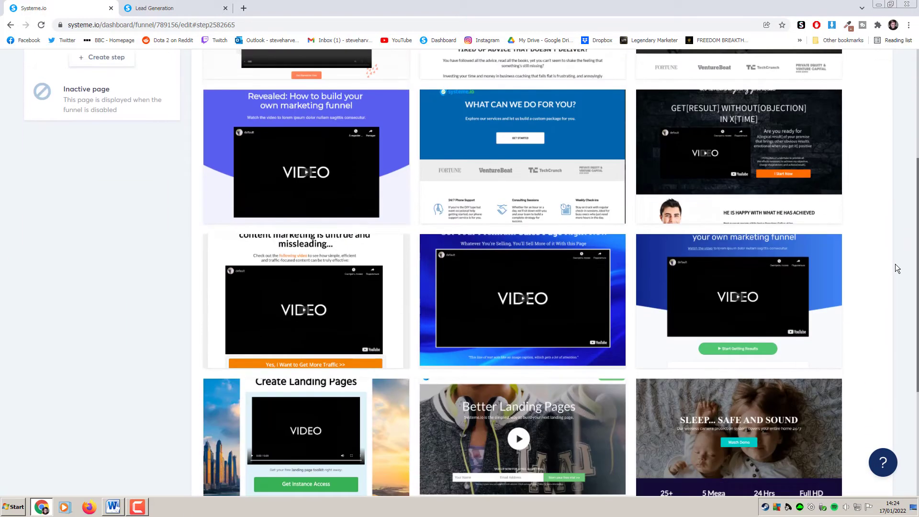
pyautogui.scroll(-4, 897, 268)
pyautogui.scroll(8, 897, 268)
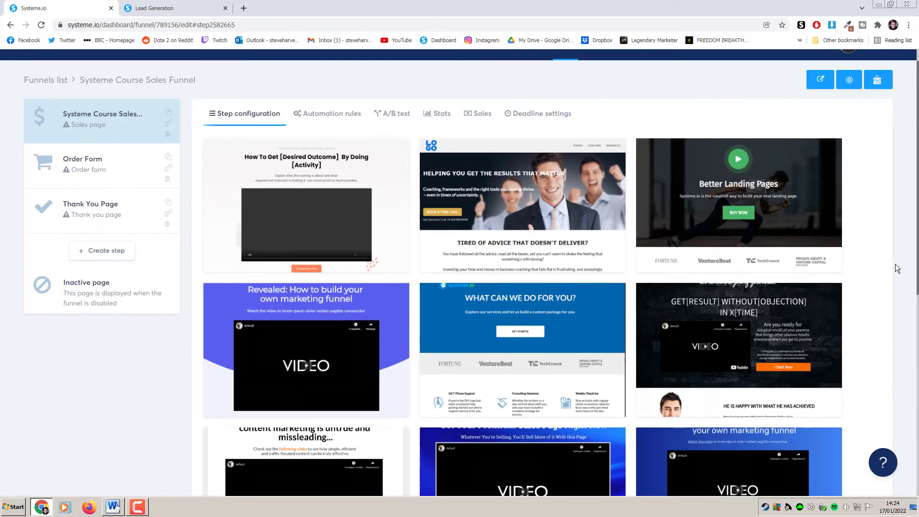
pyautogui.scroll(-3, 897, 268)
pyautogui.scroll(2, 897, 268)
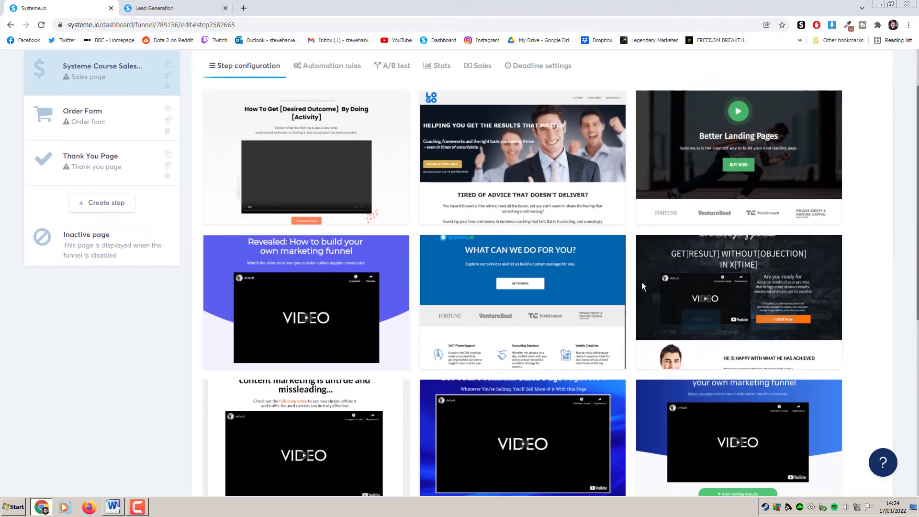
pyautogui.moveTo(318, 303)
pyautogui.click(268, 309)
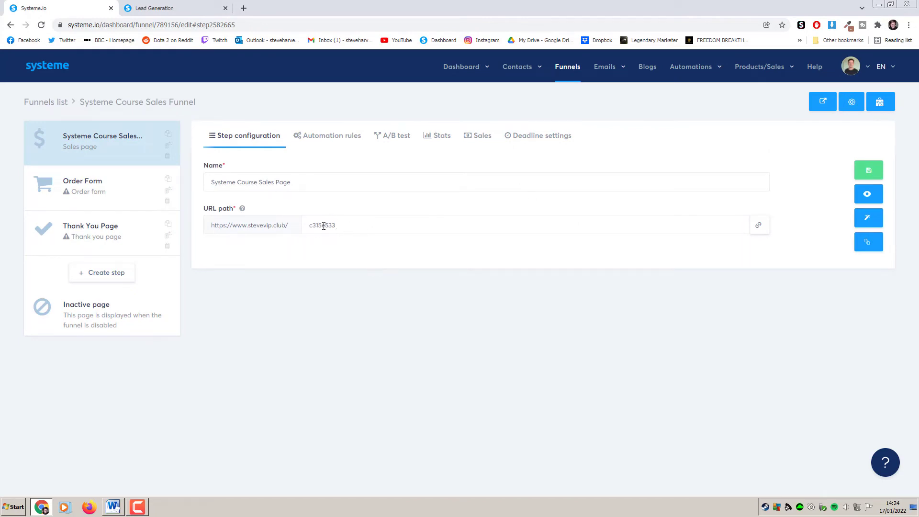
# Step: Replace the sales page's URL path with "course"
pyautogui.doubleClick(351, 225)
pyautogui.click(353, 225)
pyautogui.hotkey('shift', 'Left')
pyautogui.hotkey('shift', 'Left')
pyautogui.hotkey('shift', 'Left')
pyautogui.hotkey('shift', 'Left')
pyautogui.hotkey('shift', 'Left')
pyautogui.hotkey('shift', 'Left')
pyautogui.hotkey('shift', 'Left')
pyautogui.hotkey('shift', 'Left')
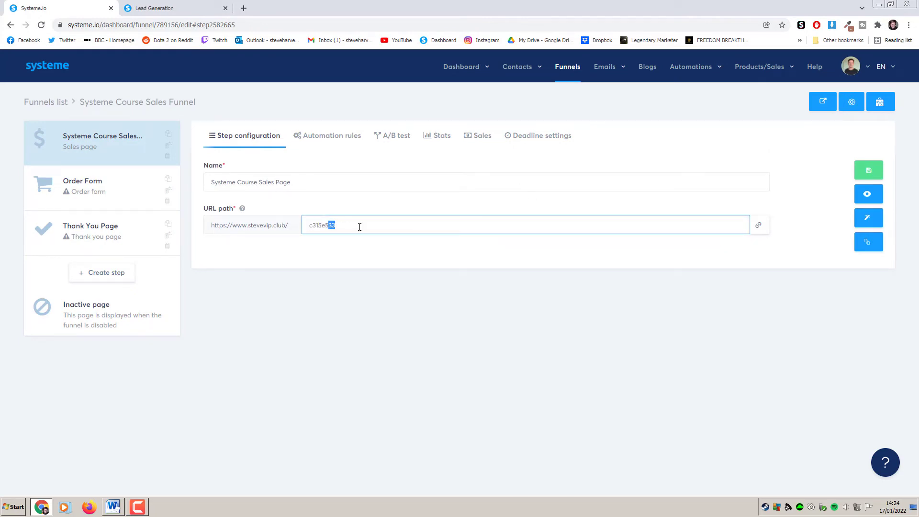
pyautogui.write('co')
pyautogui.write('course')
pyautogui.click(284, 242)
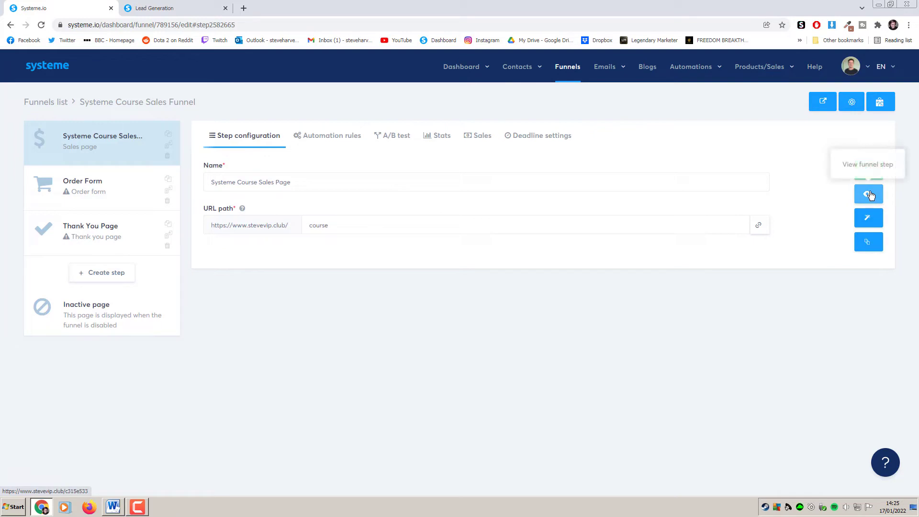
# Step: Open the sales page in the page editor and look through its template content
pyautogui.click(867, 219)
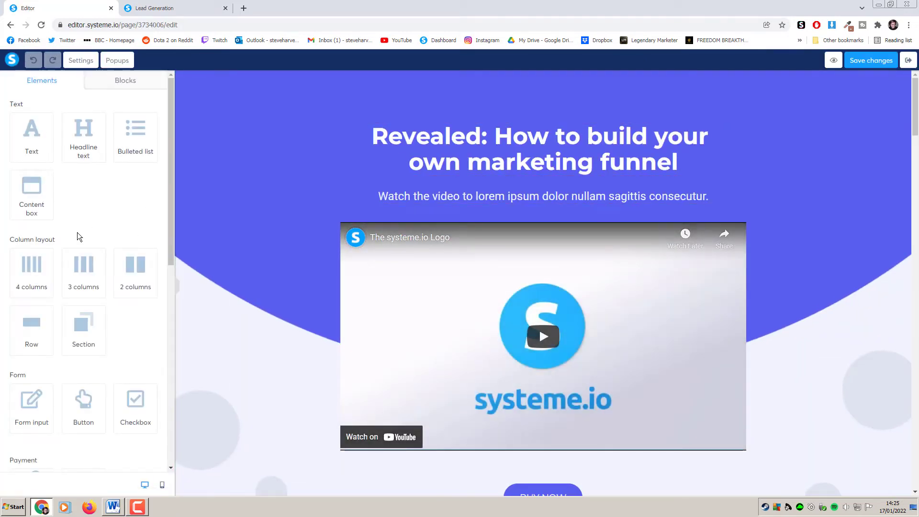
pyautogui.scroll(-3, 136, 273)
pyautogui.scroll(-12, 818, 285)
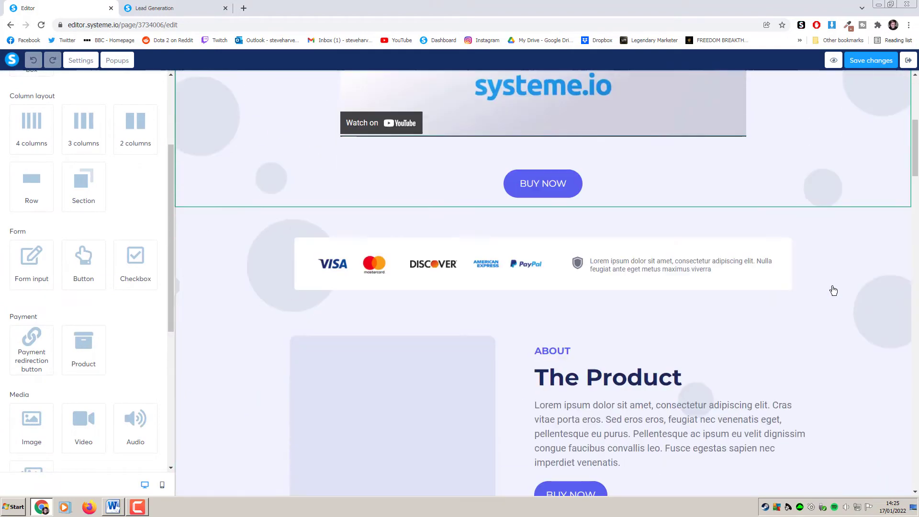
pyautogui.moveTo(910, 173); pyautogui.dragTo(914, 82)
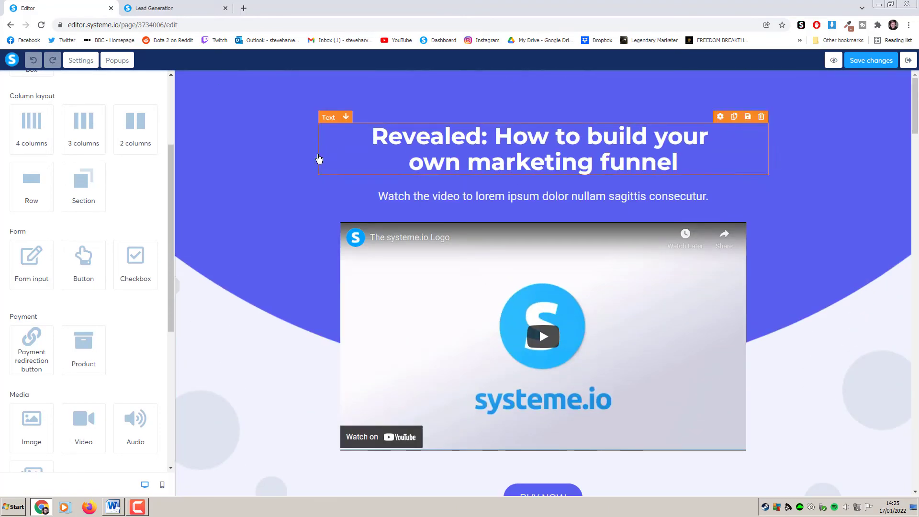
# Step: Change the sales page headline to "Revealed: How To Get The Most Out Of Systeme.io"
pyautogui.click(676, 165)
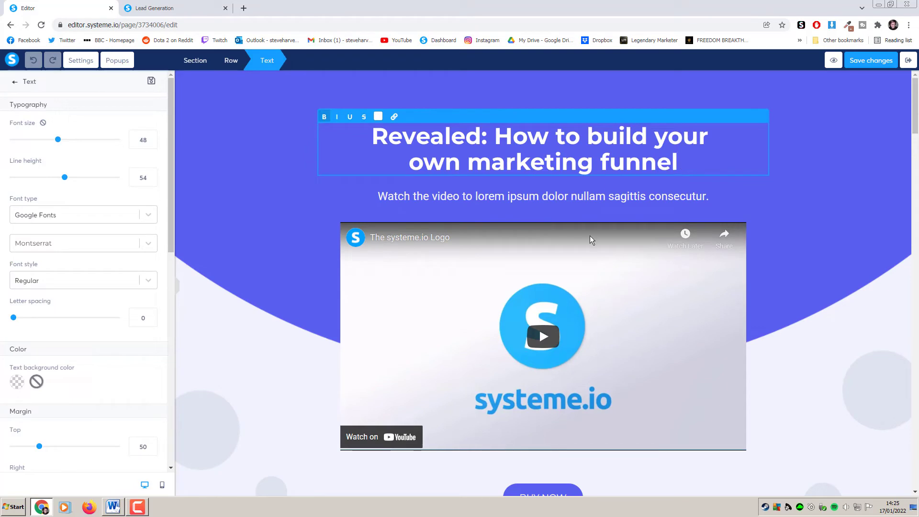
pyautogui.moveTo(693, 165); pyautogui.dragTo(500, 146)
pyautogui.write('Hoe')
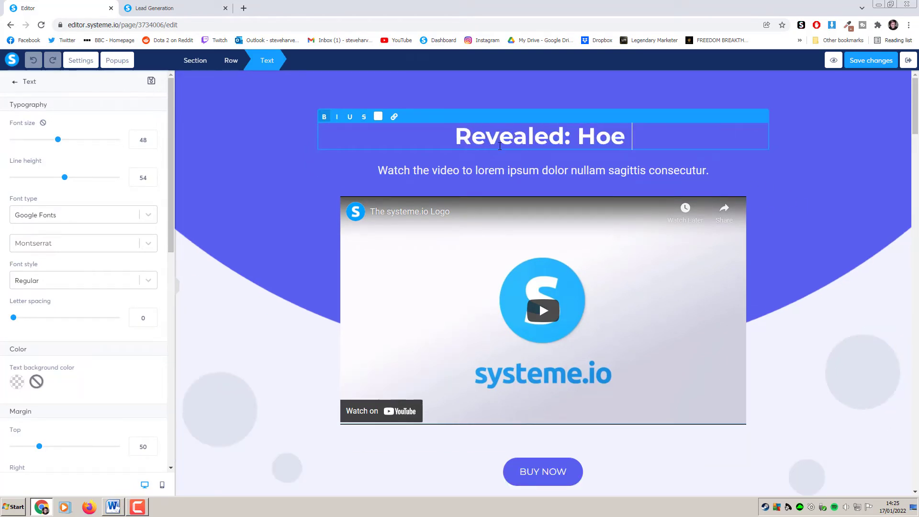
pyautogui.press('BackSpace')
pyautogui.write('w To Get T')
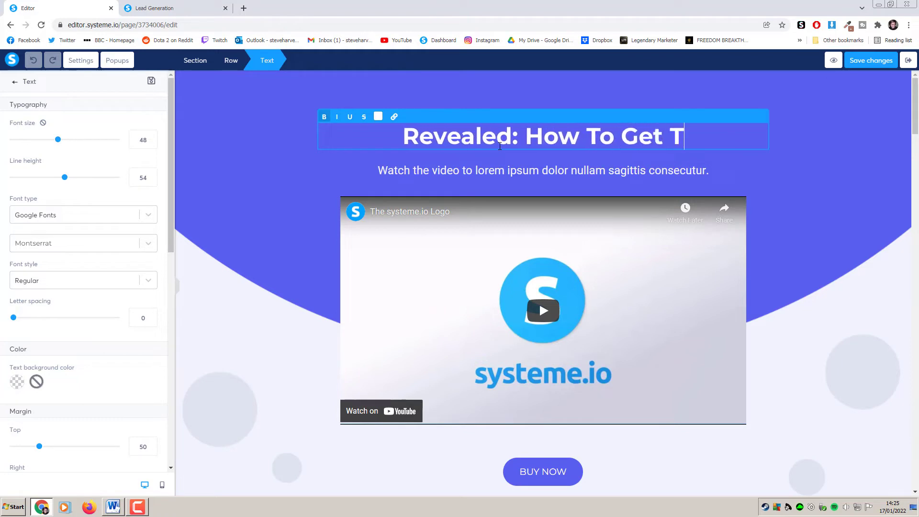
pyautogui.write('he Most Out Of ')
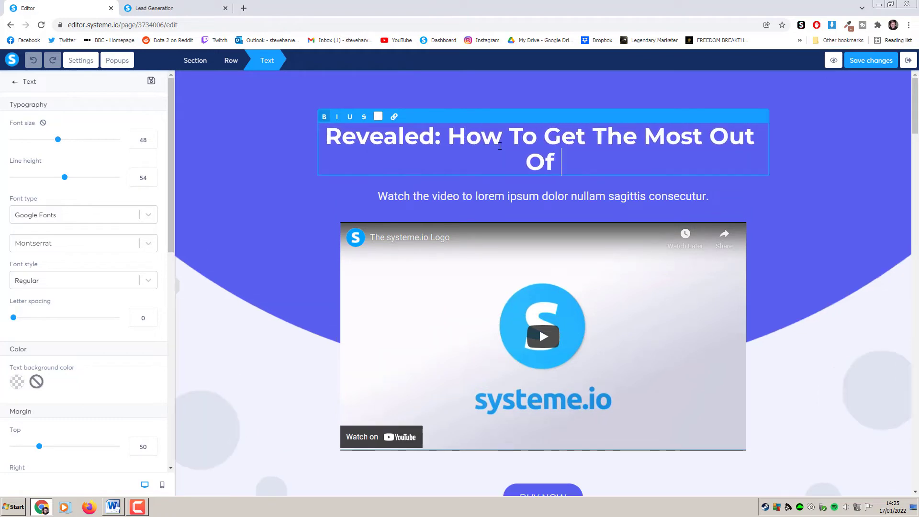
pyautogui.write('Systeme.io')
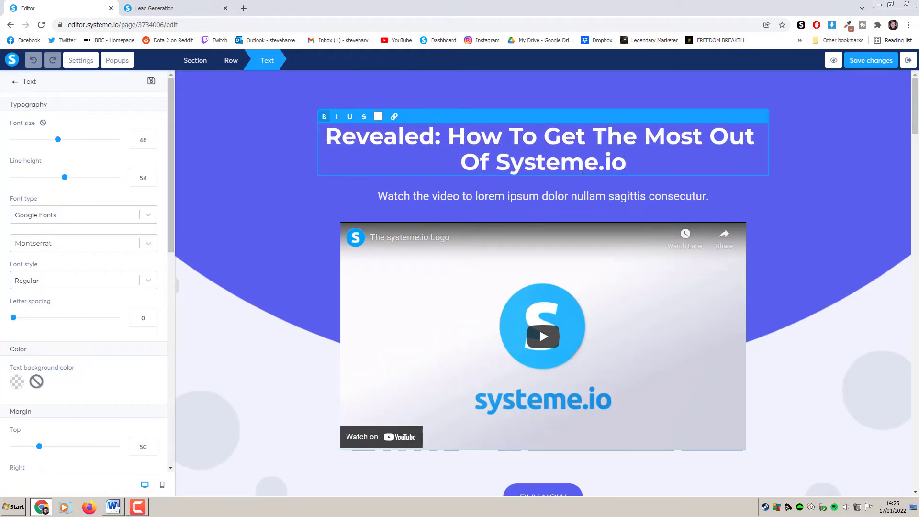
# Step: Replace the subheadline below the sales page headline with "Complete Systeme.io Course for Beginners"
pyautogui.click(660, 191)
pyautogui.tripleClick(660, 194)
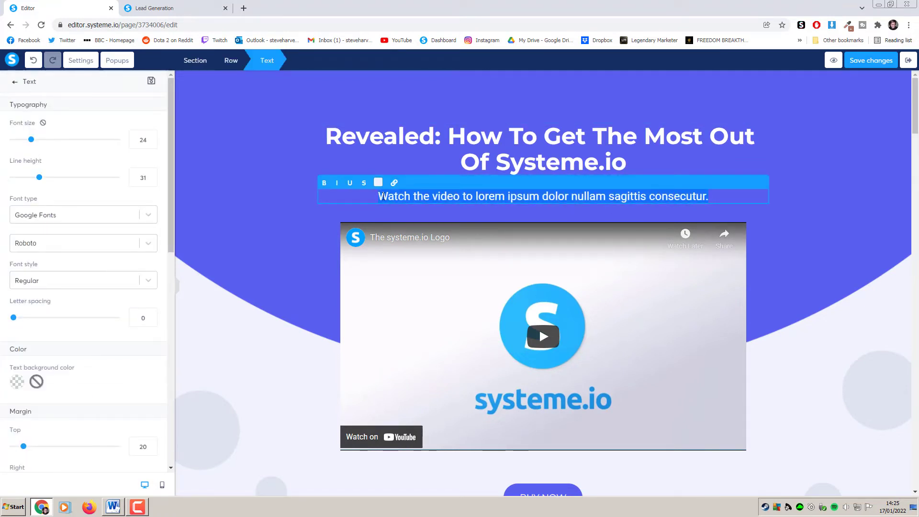
pyautogui.write('Complete Systeme')
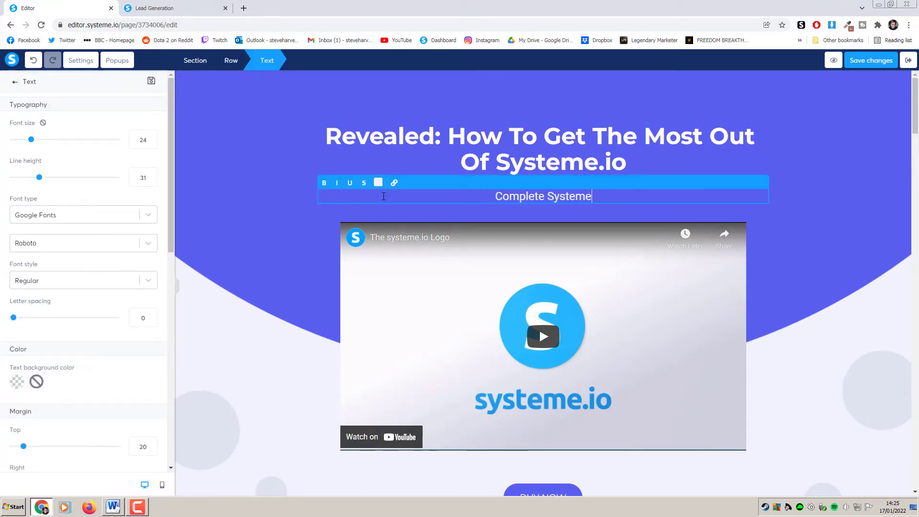
pyautogui.write('.io Course for B')
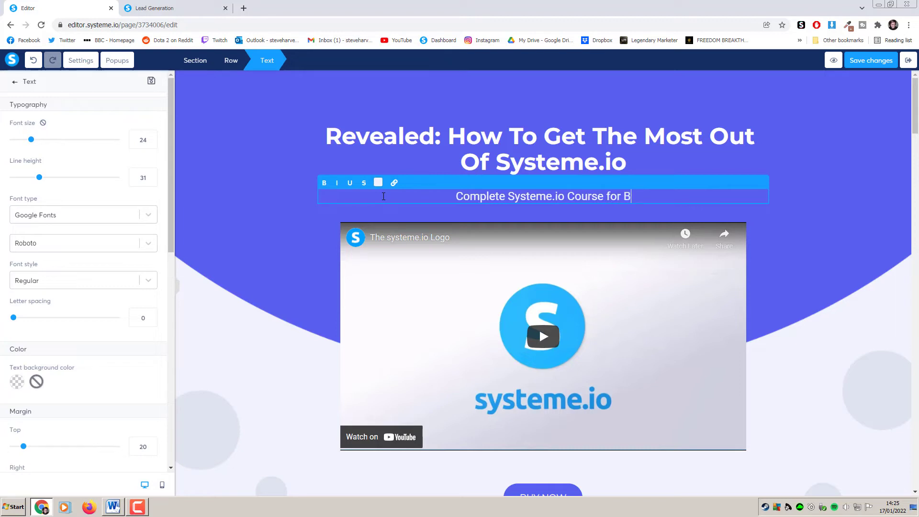
pyautogui.write('eginners')
pyautogui.click(888, 120)
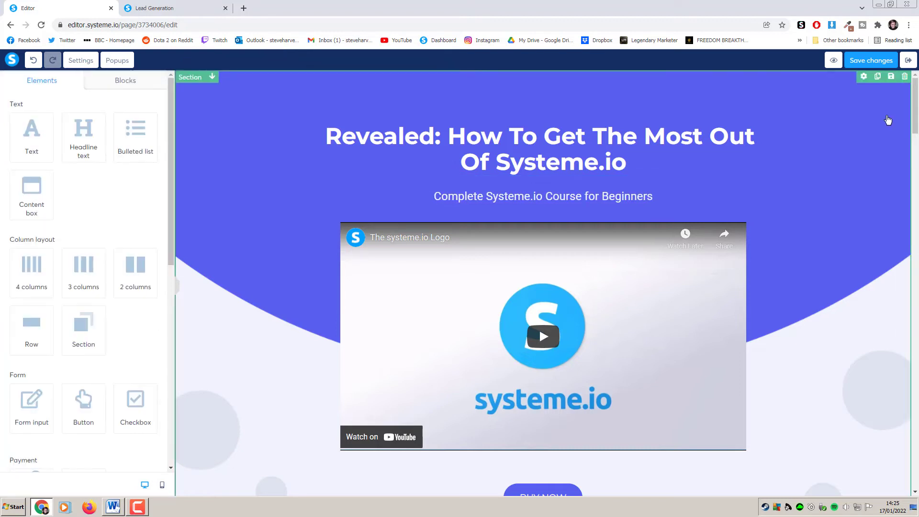
# Step: Set the action of the BUY NOW button below the video to Next step URL
pyautogui.scroll(-2, 689, 312)
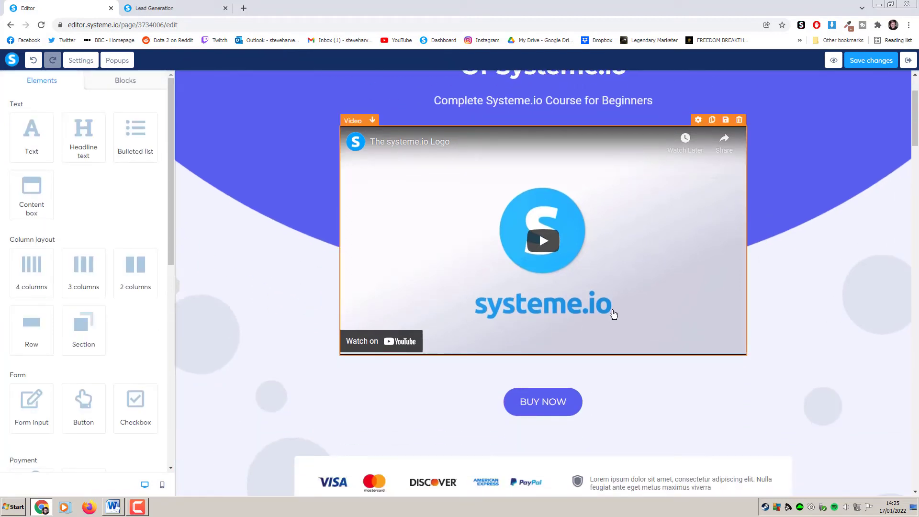
pyautogui.scroll(-3, 614, 314)
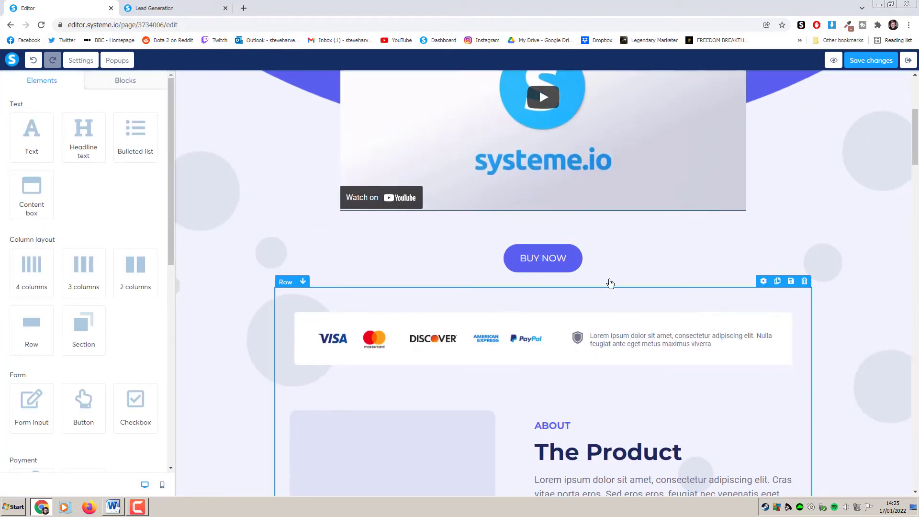
pyautogui.click(576, 266)
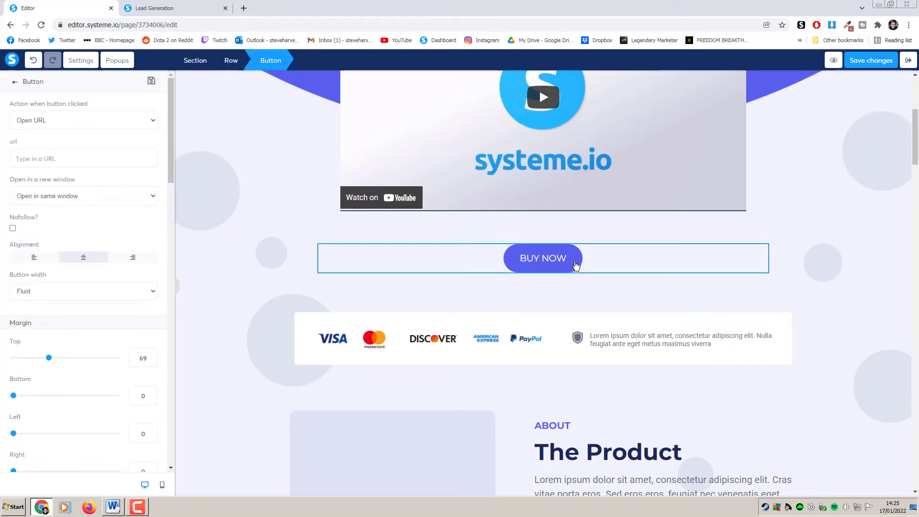
pyautogui.press('Escape')
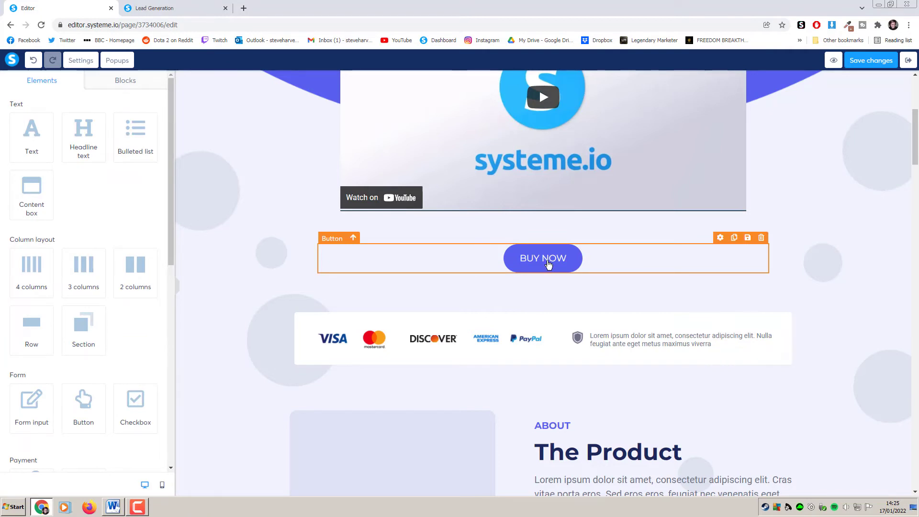
pyautogui.click(548, 261)
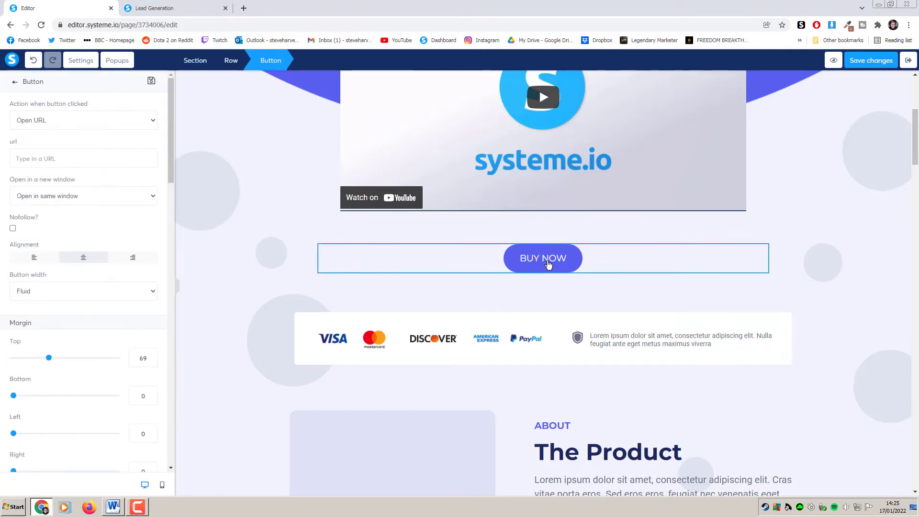
pyautogui.click(73, 125)
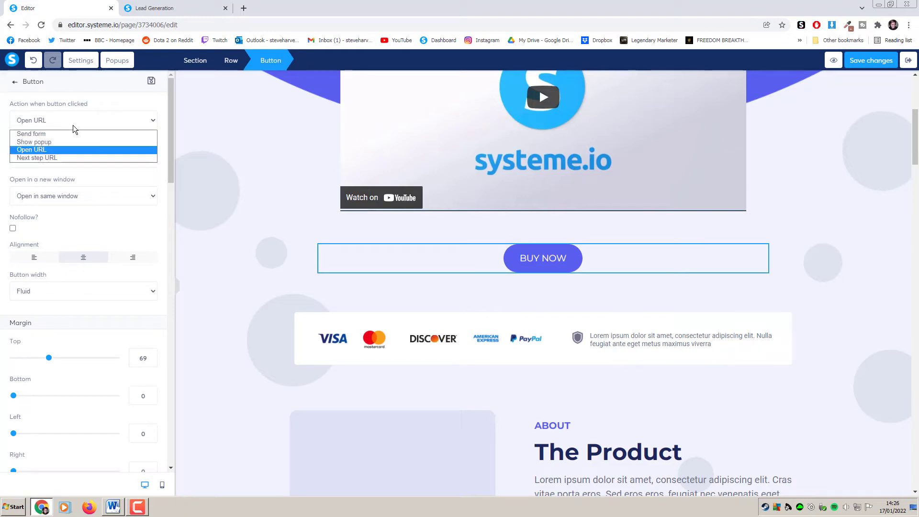
pyautogui.click(53, 158)
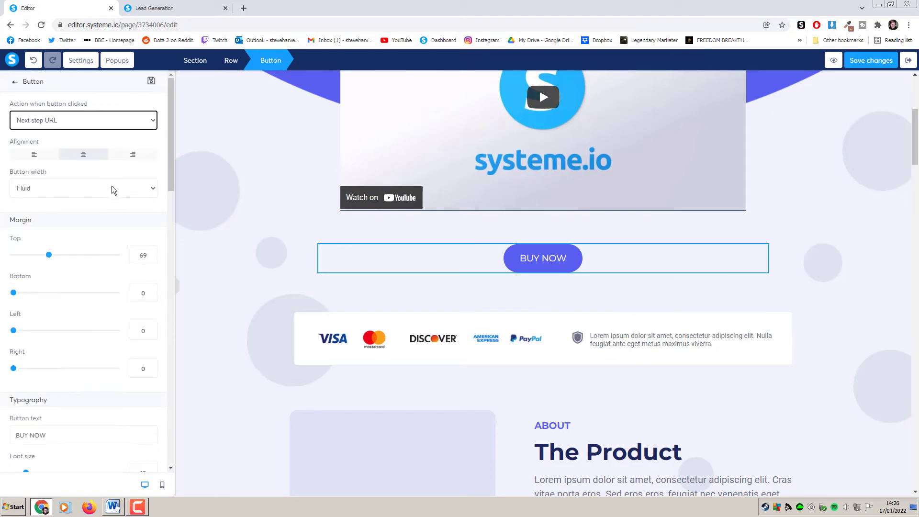
pyautogui.click(835, 236)
# Step: Review the click actions available for the BUY NOW button without changing the setting
pyautogui.moveTo(916, 127); pyautogui.dragTo(905, 86)
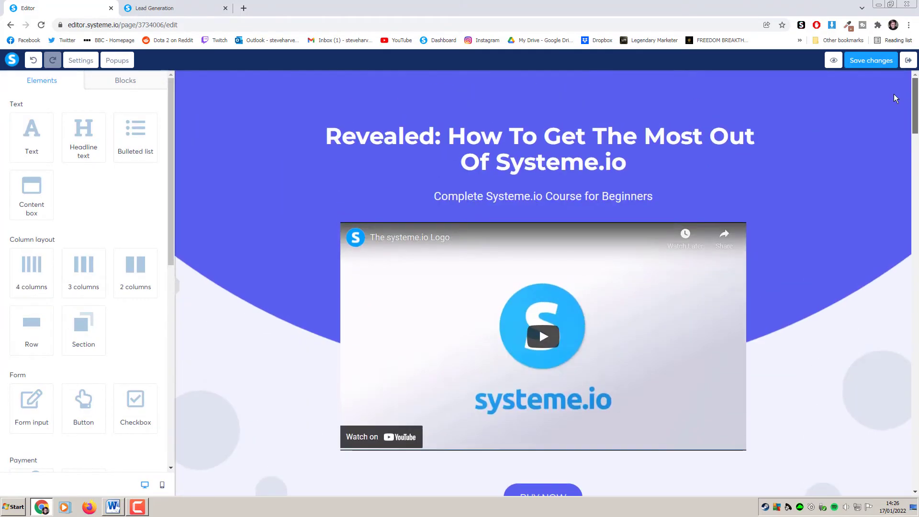
pyautogui.scroll(-2, 796, 258)
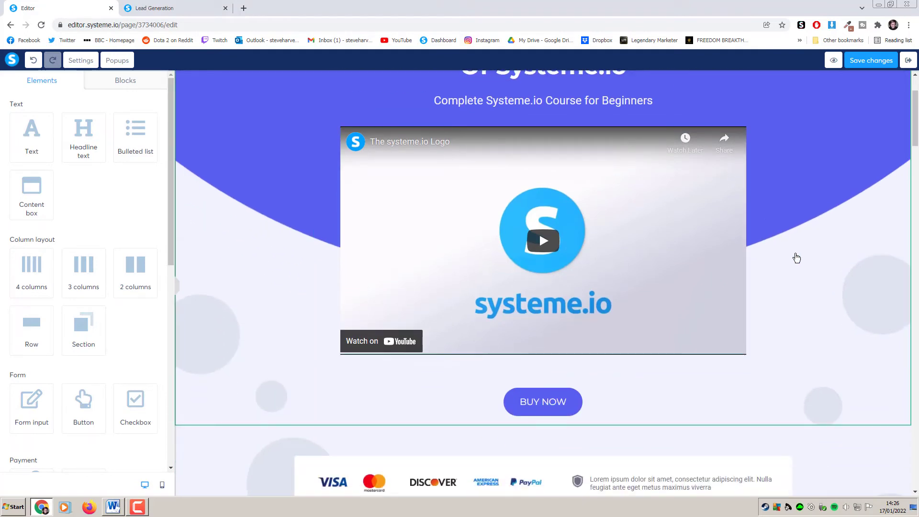
pyautogui.click(565, 405)
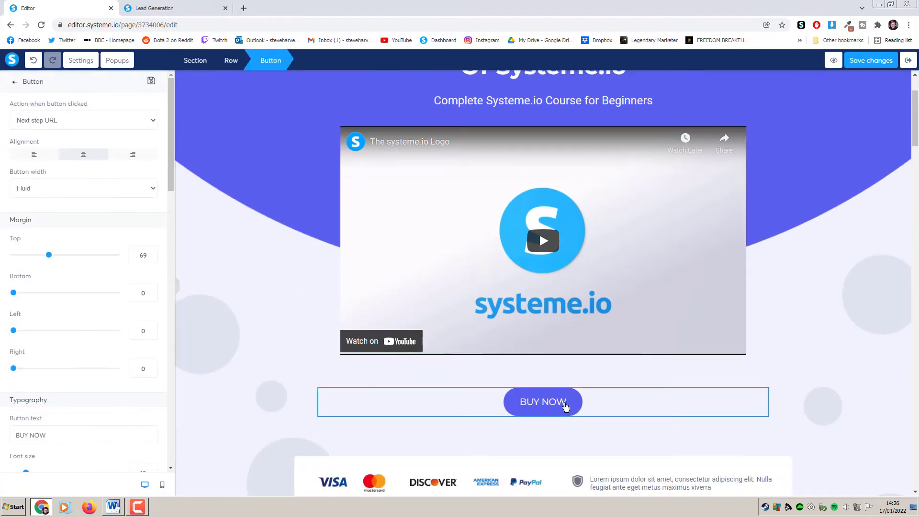
pyautogui.click(98, 124)
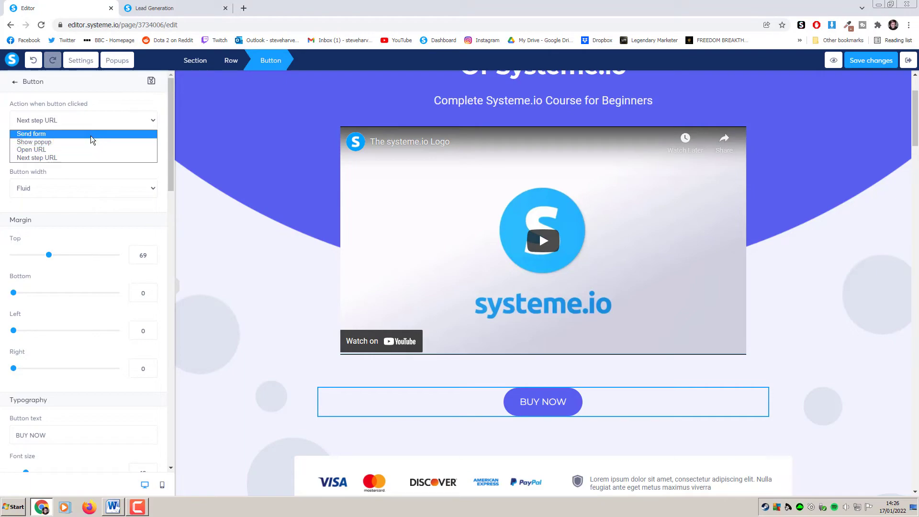
pyautogui.click(227, 166)
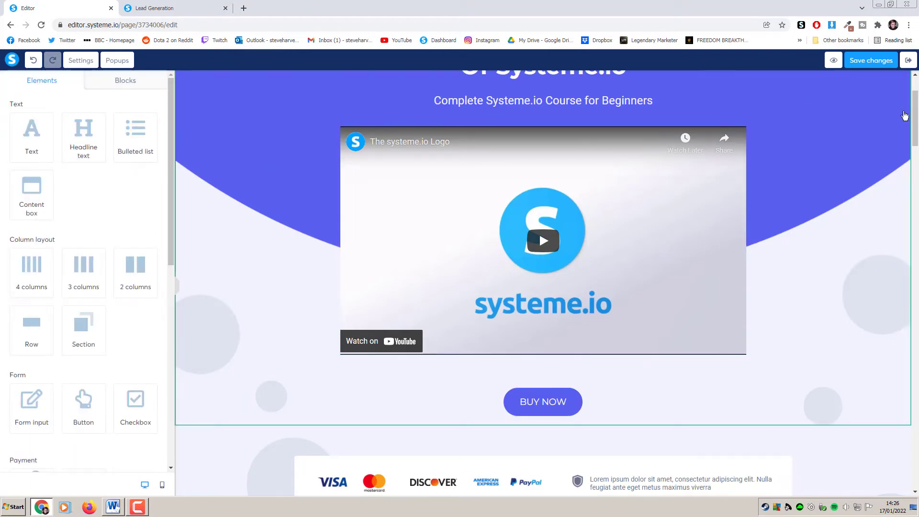
# Step: Look over the whole sales page and exit the editor to return to the funnel's step configuration
pyautogui.scroll(2, 908, 117)
pyautogui.scroll(-7, 897, 164)
pyautogui.scroll(-10, 863, 316)
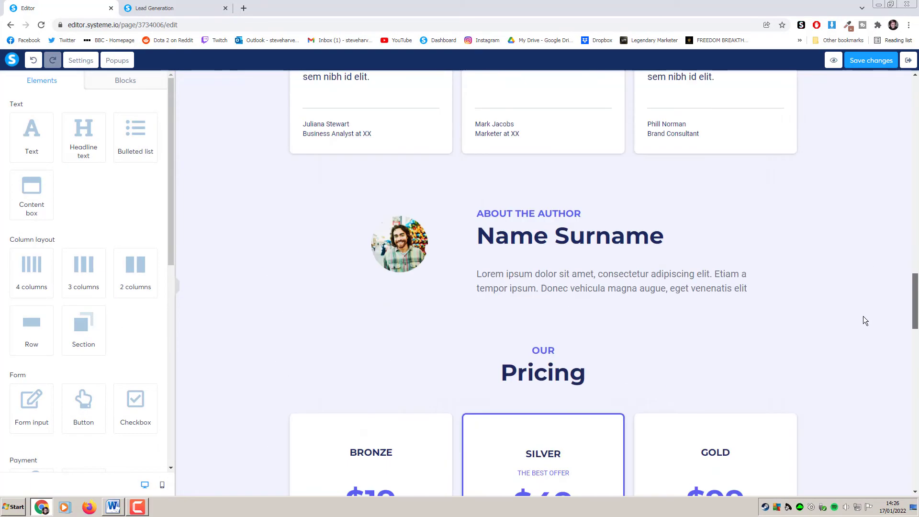
pyautogui.scroll(10, 843, 476)
pyautogui.scroll(-20, 855, 482)
pyautogui.scroll(20, 873, 442)
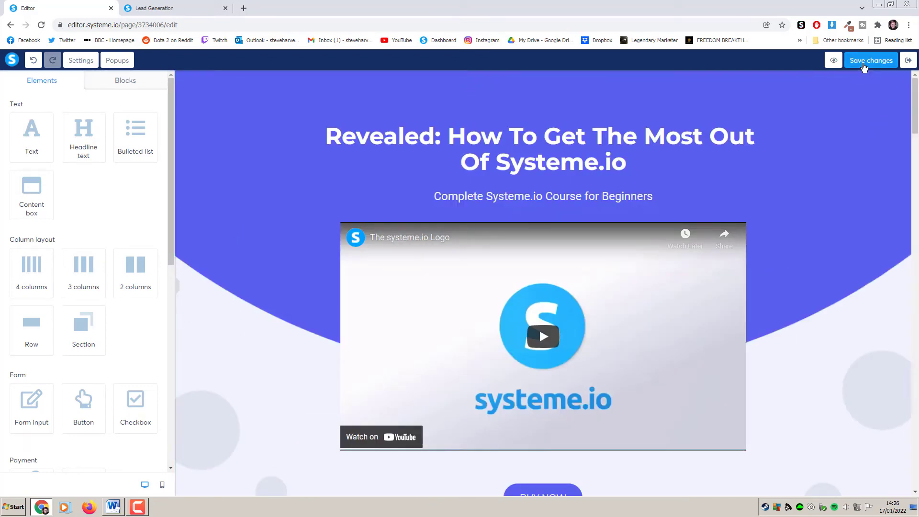
pyautogui.click(913, 63)
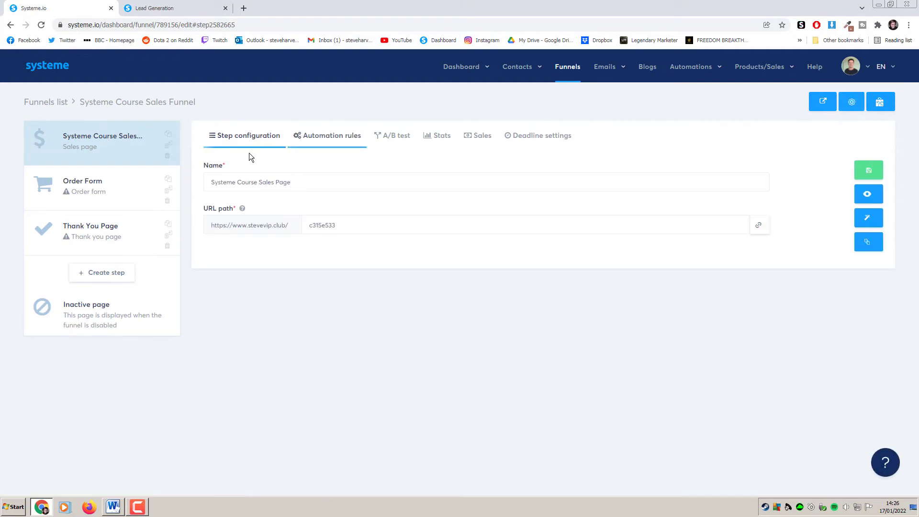
# Step: Choose the blue "Product name" template for the Order Form step
pyautogui.click(134, 188)
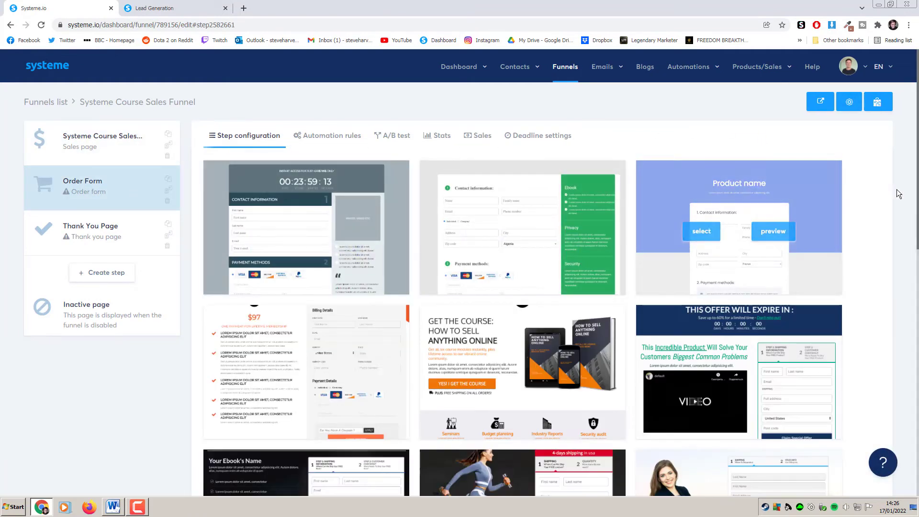
pyautogui.scroll(-5, 709, 254)
pyautogui.scroll(5, 717, 254)
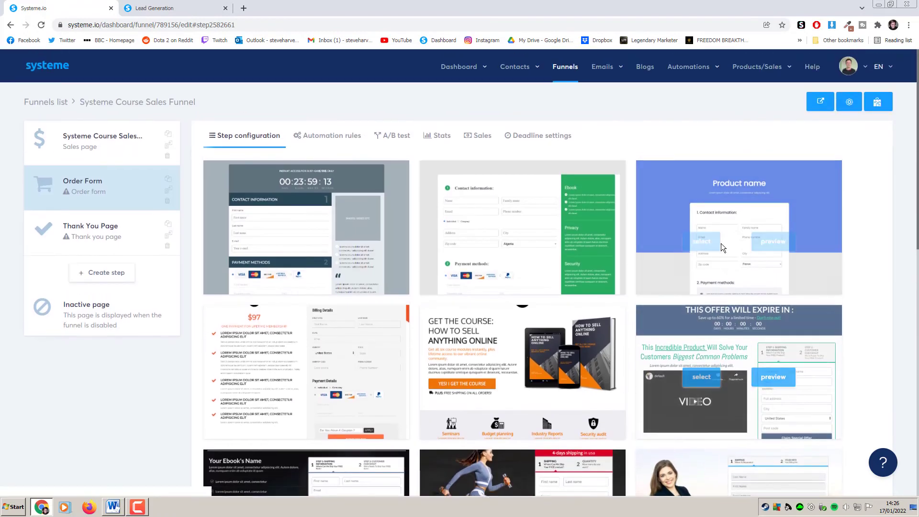
pyautogui.click(704, 232)
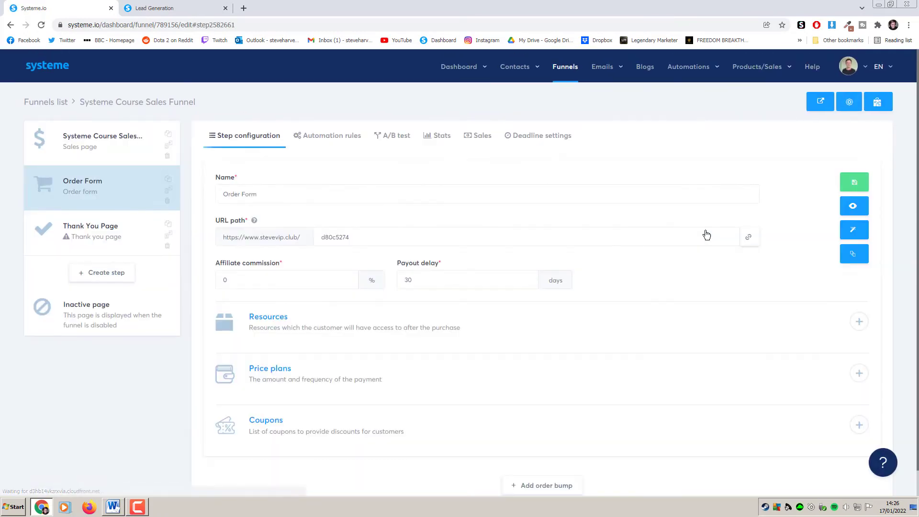
# Step: Add a Course resource to the order form, using "Systeme.io for Beginners" with Full access
pyautogui.scroll(-1, 489, 254)
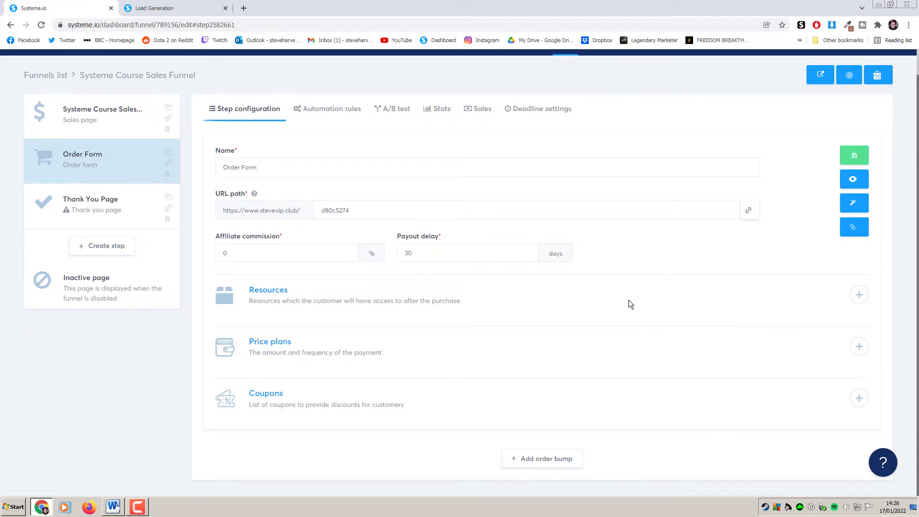
pyautogui.click(857, 296)
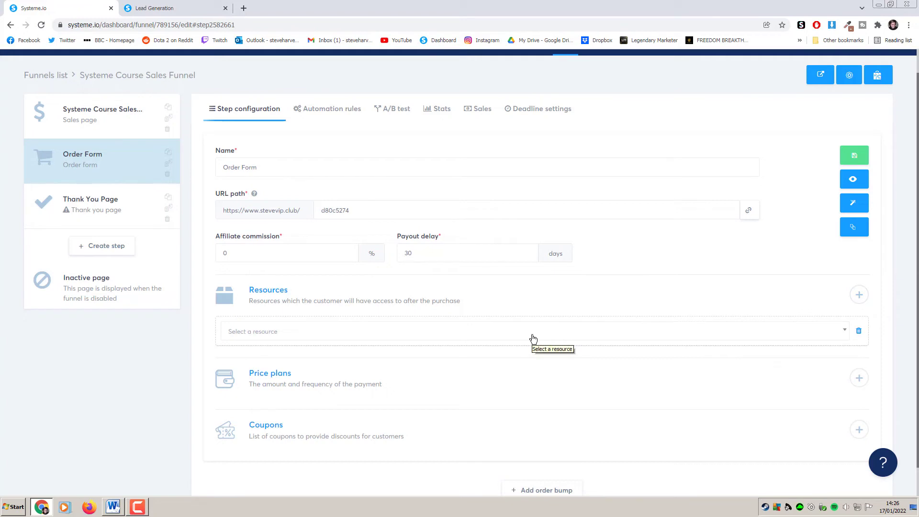
pyautogui.click(512, 340)
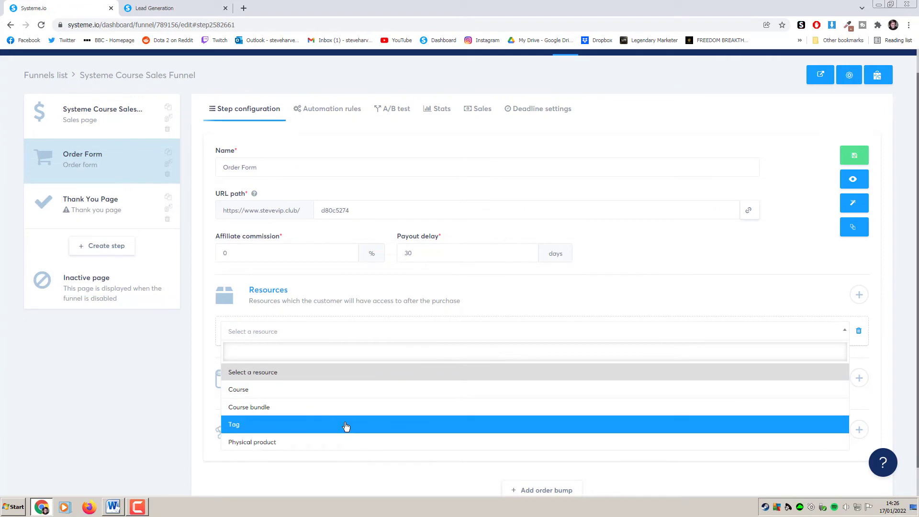
pyautogui.click(324, 395)
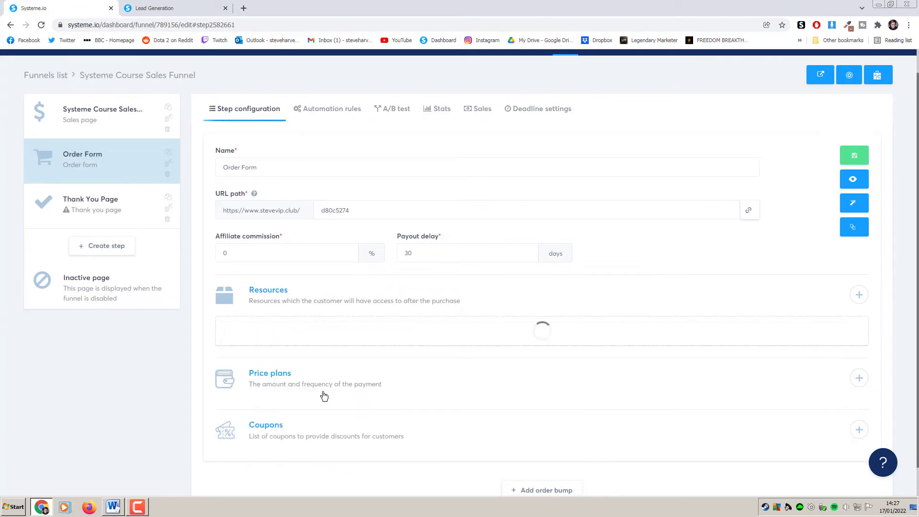
pyautogui.scroll(-1, 421, 405)
pyautogui.scroll(-2, 421, 403)
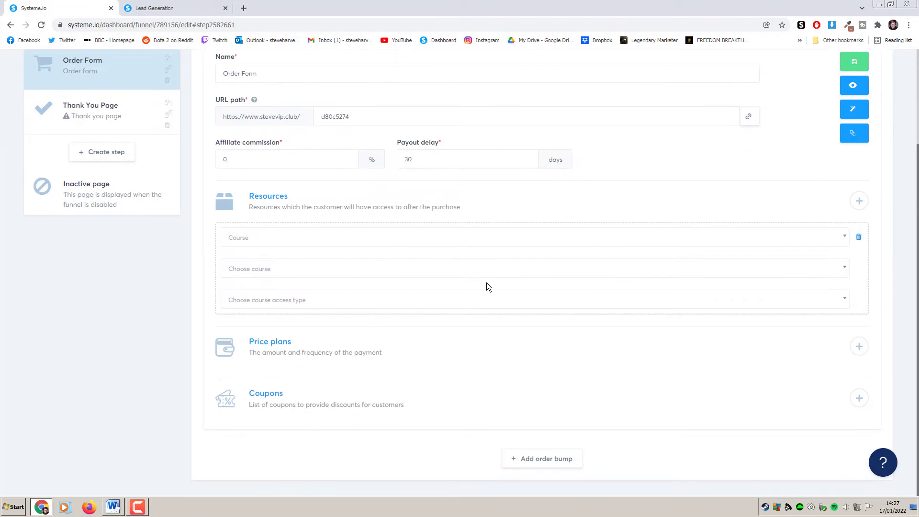
pyautogui.click(843, 268)
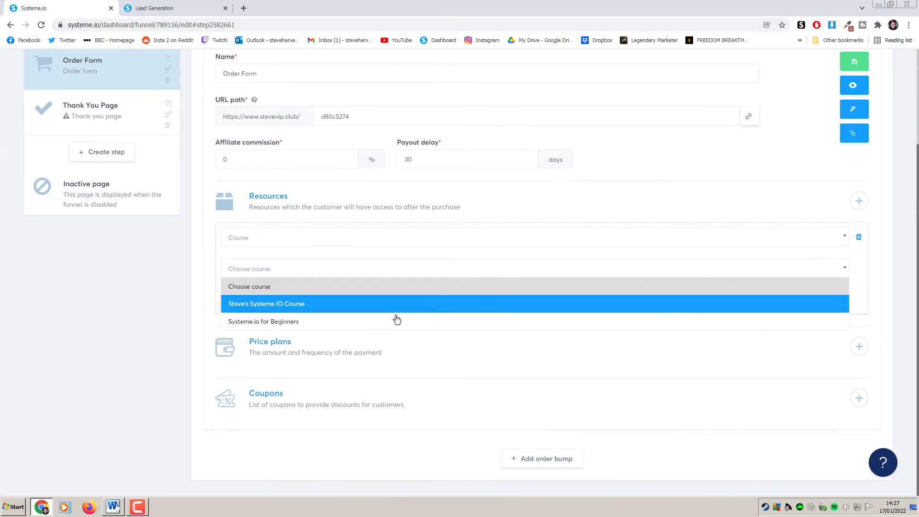
pyautogui.click(326, 323)
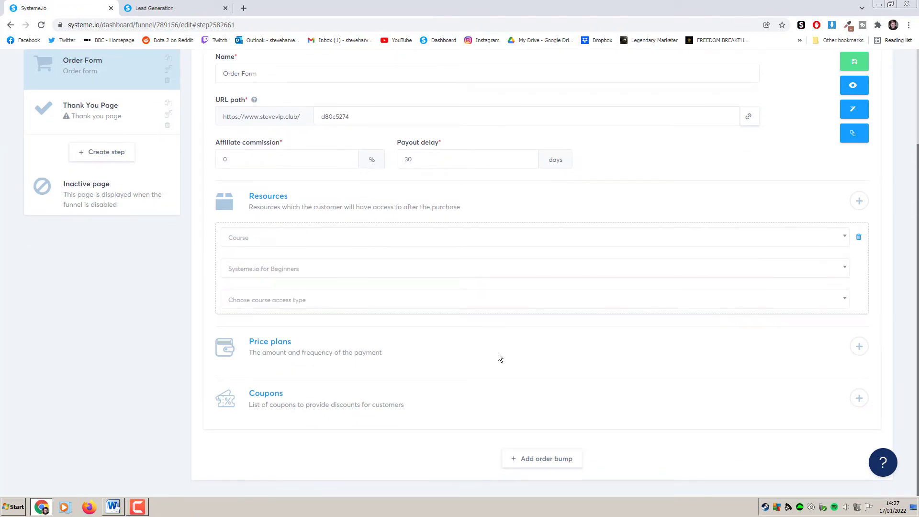
pyautogui.click(841, 304)
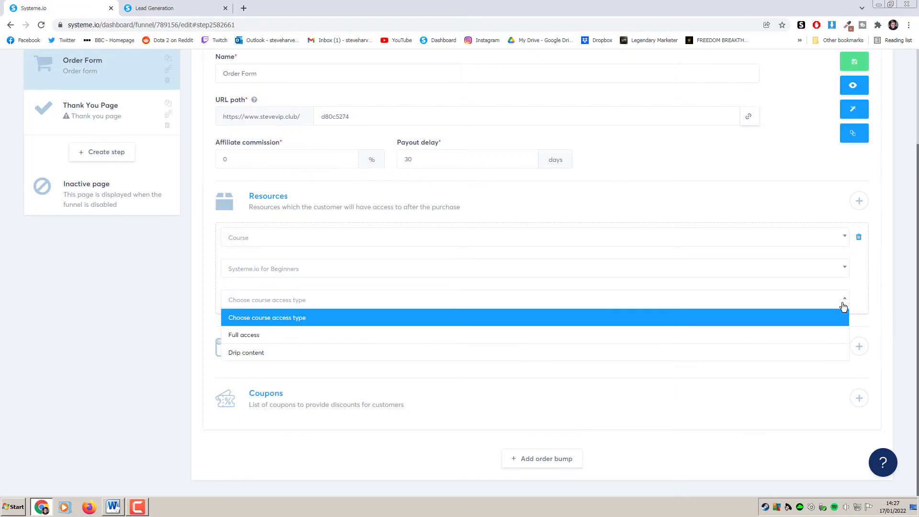
pyautogui.click(497, 341)
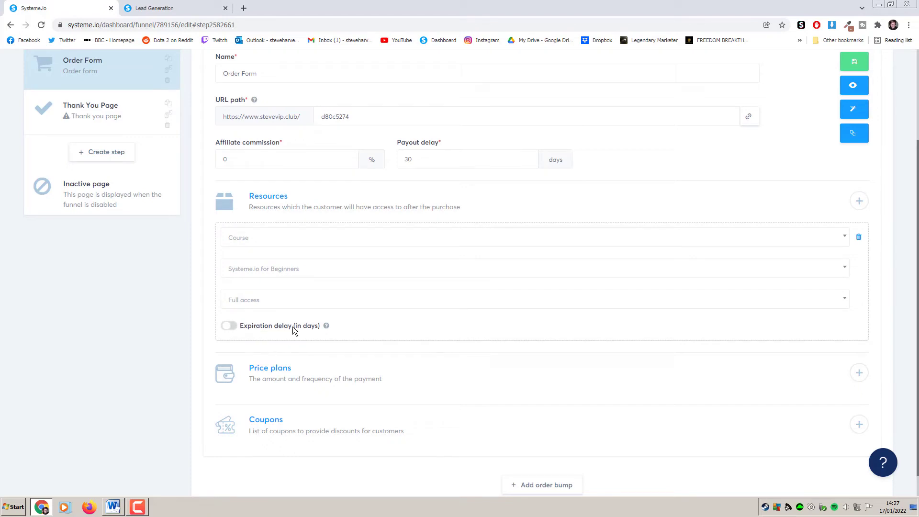
# Step: Look for an existing One shot price plan to attach to the order form
pyautogui.scroll(-1, 598, 358)
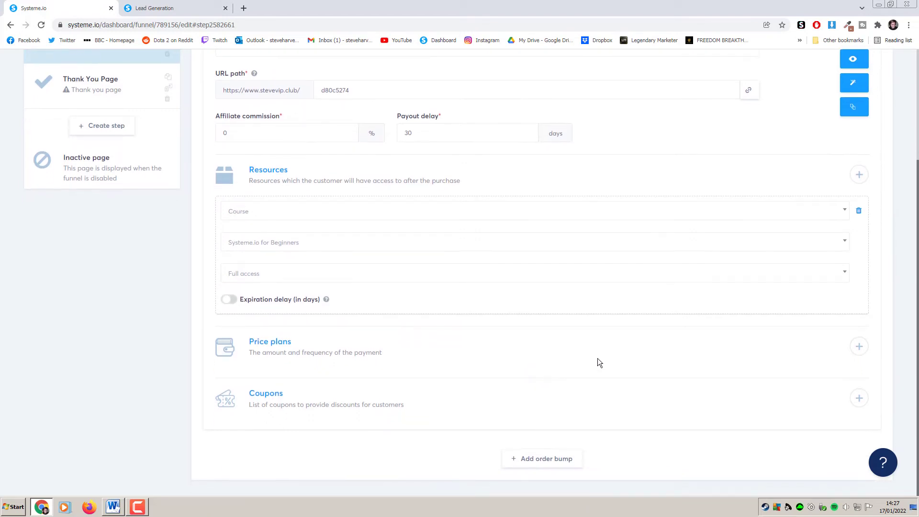
pyautogui.click(859, 348)
pyautogui.click(456, 200)
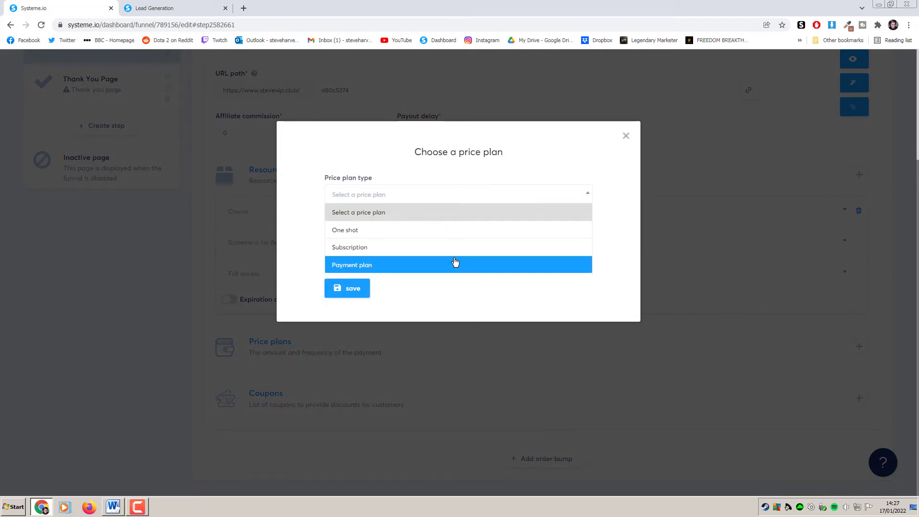
pyautogui.click(420, 229)
pyautogui.click(425, 238)
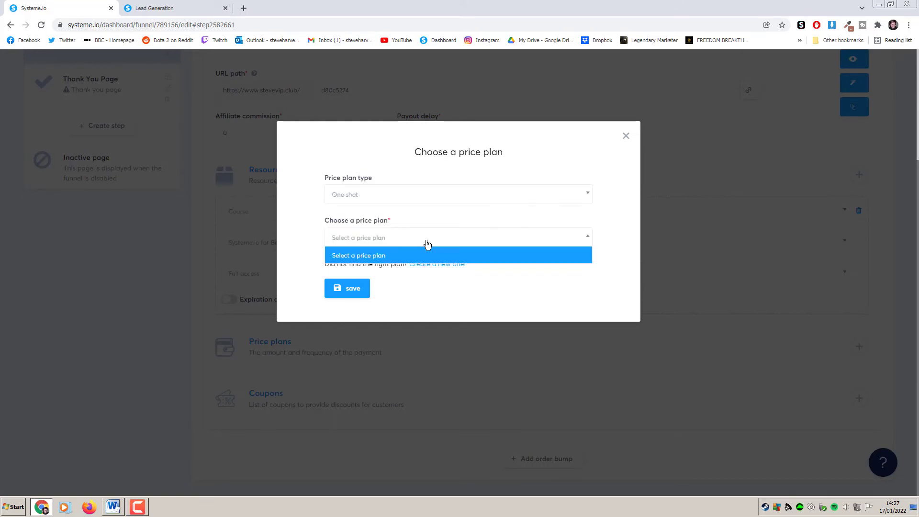
pyautogui.click(425, 256)
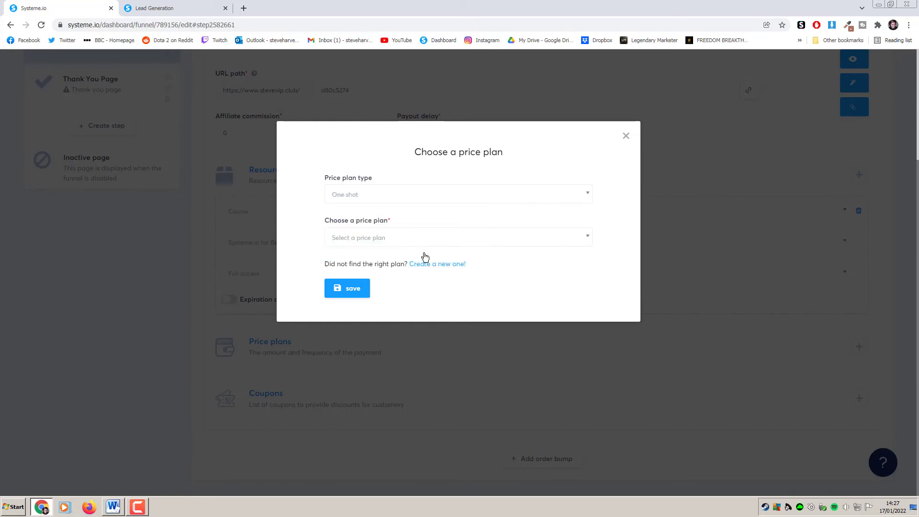
# Step: Start a One shot price plan with inner name "Systeme Course Price Plan" and payment-page name "One Time Price"
pyautogui.click(435, 266)
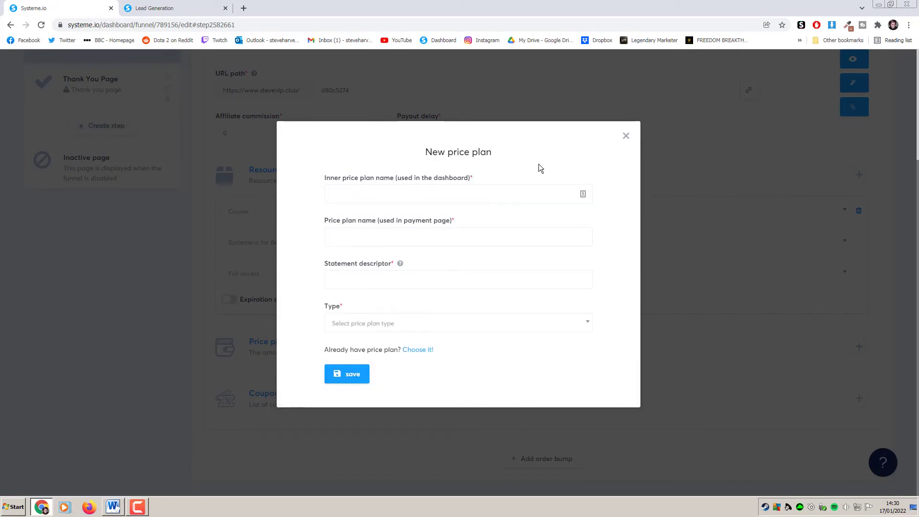
pyautogui.click(472, 188)
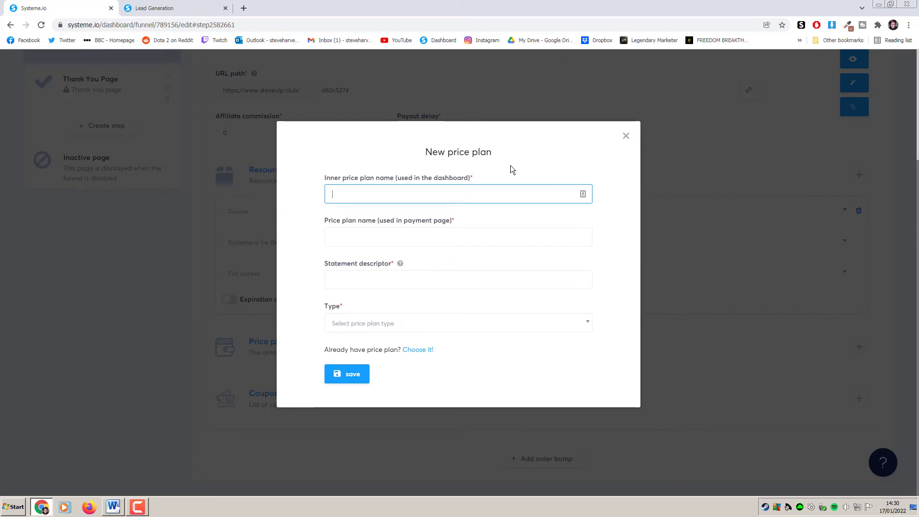
pyautogui.write('Systeme Course Price Plan')
pyautogui.click(370, 229)
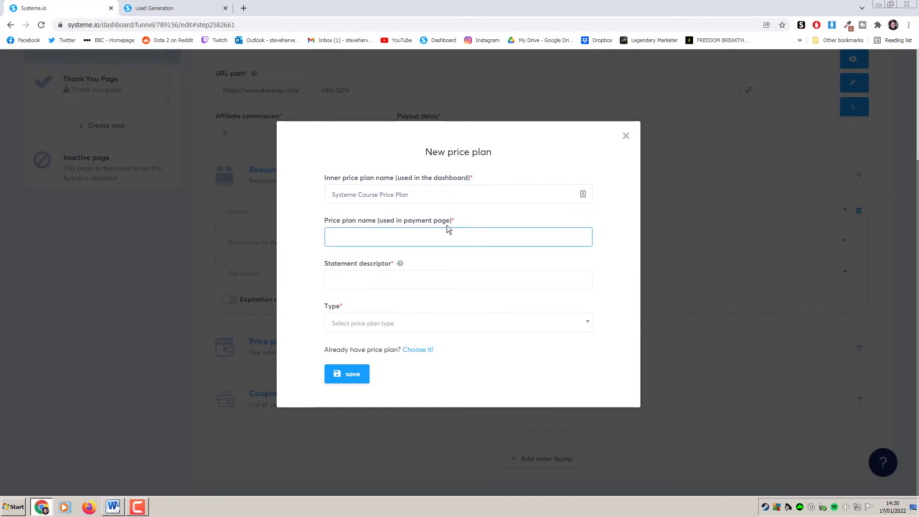
pyautogui.write('One Time Price')
pyautogui.click(448, 322)
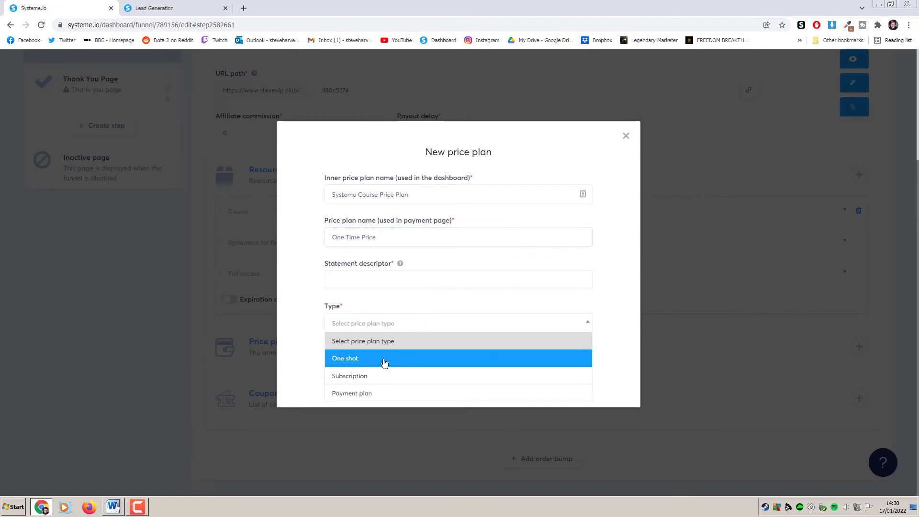
pyautogui.click(368, 358)
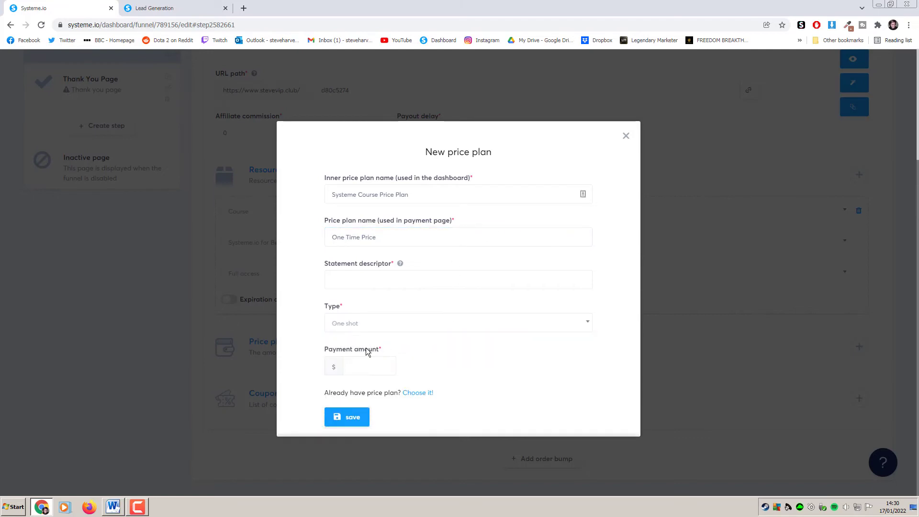
# Step: Give the new price plan the statement descriptor "SystemeCoursePurchase" and a payment amount of $17, and save it
pyautogui.click(389, 281)
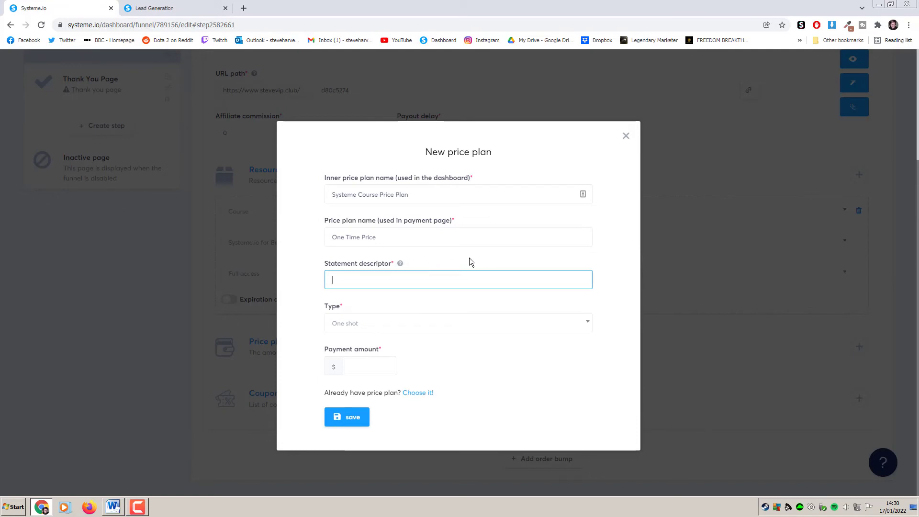
pyautogui.write('Syste')
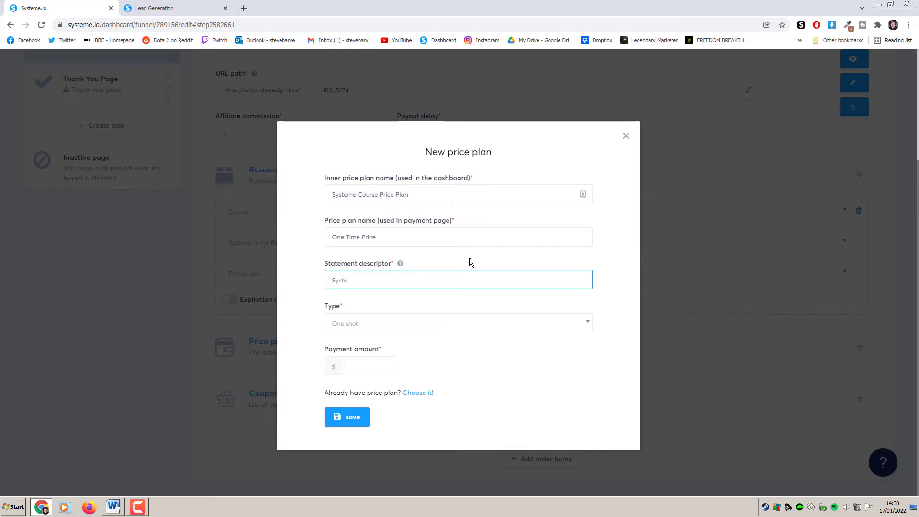
pyautogui.write('meCoursePurchase')
pyautogui.click(346, 369)
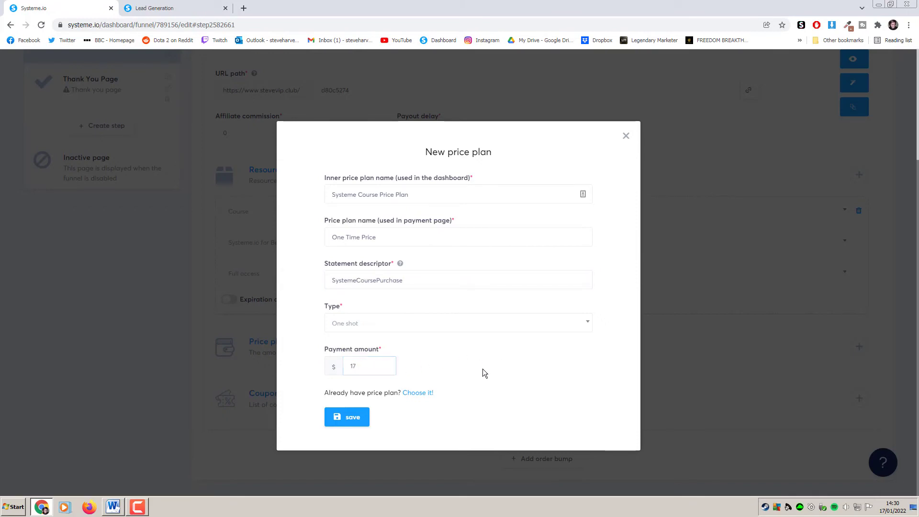
pyautogui.click(355, 417)
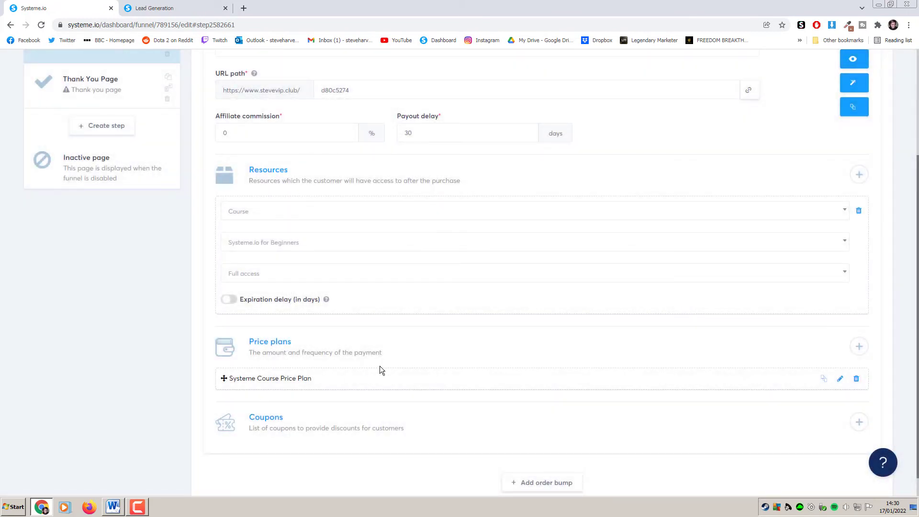
# Step: Review the coupon choices and discount types offered for the order form without adding a coupon
pyautogui.scroll(-1, 479, 371)
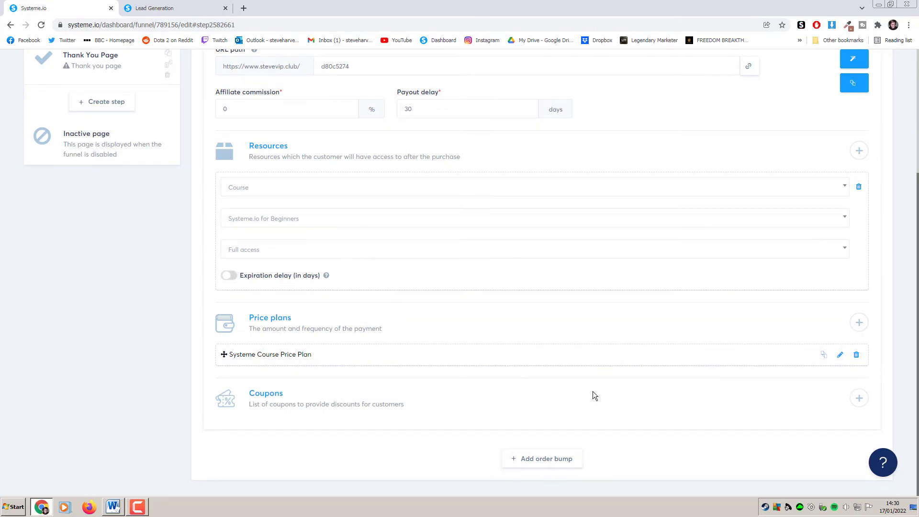
pyautogui.click(859, 398)
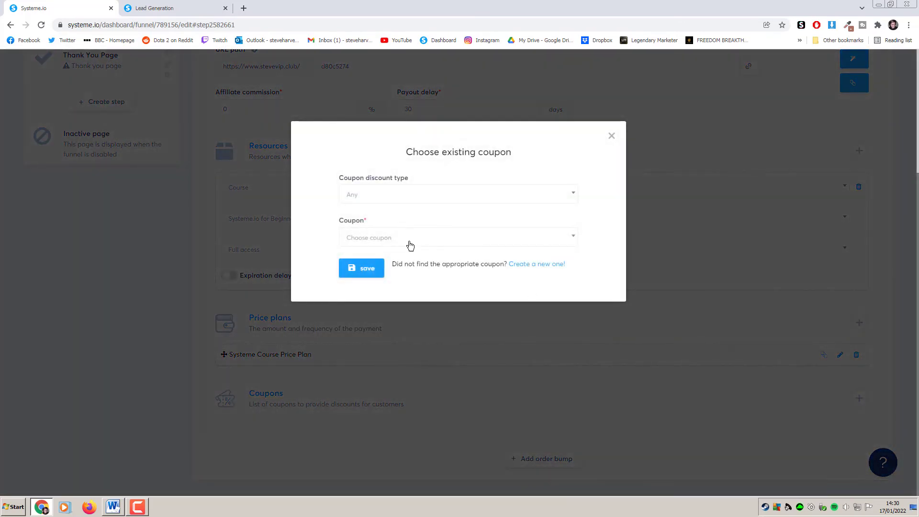
pyautogui.click(411, 246)
pyautogui.click(445, 201)
pyautogui.click(451, 201)
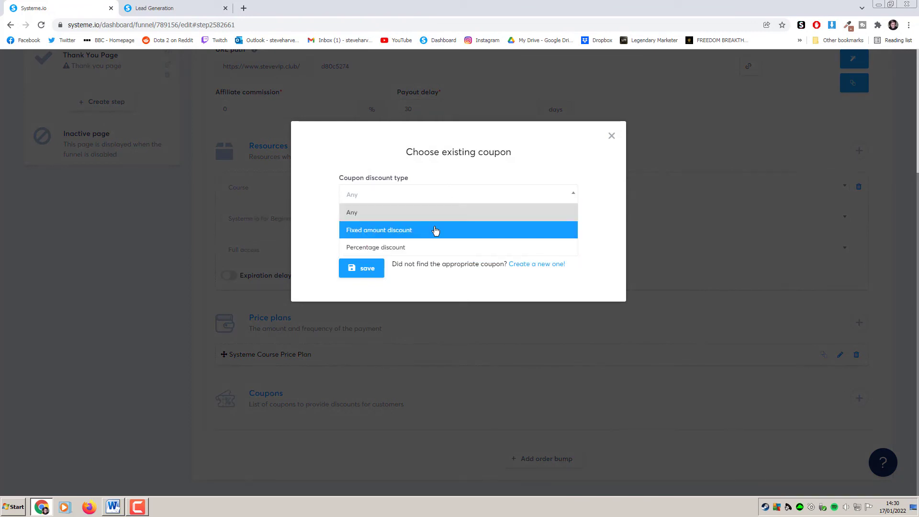
pyautogui.click(470, 212)
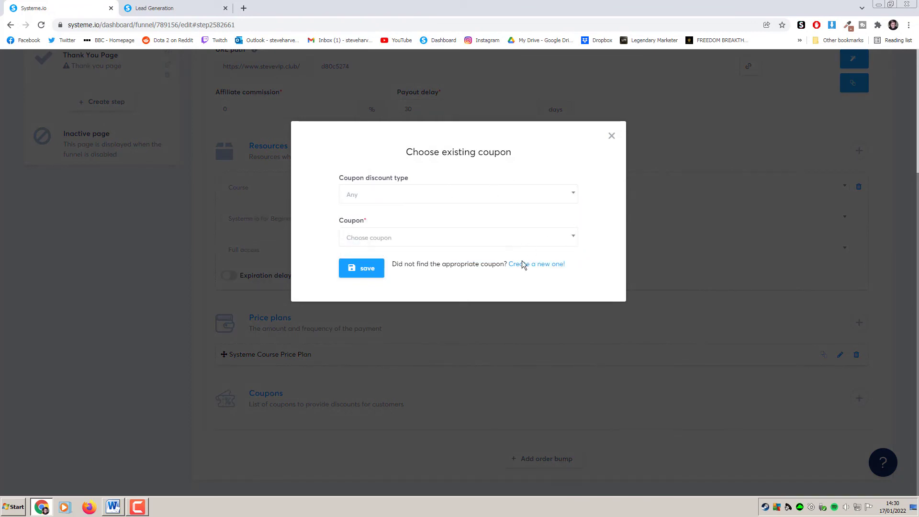
# Step: Save the Order Form step and open its page for editing
pyautogui.scroll(5, 650, 229)
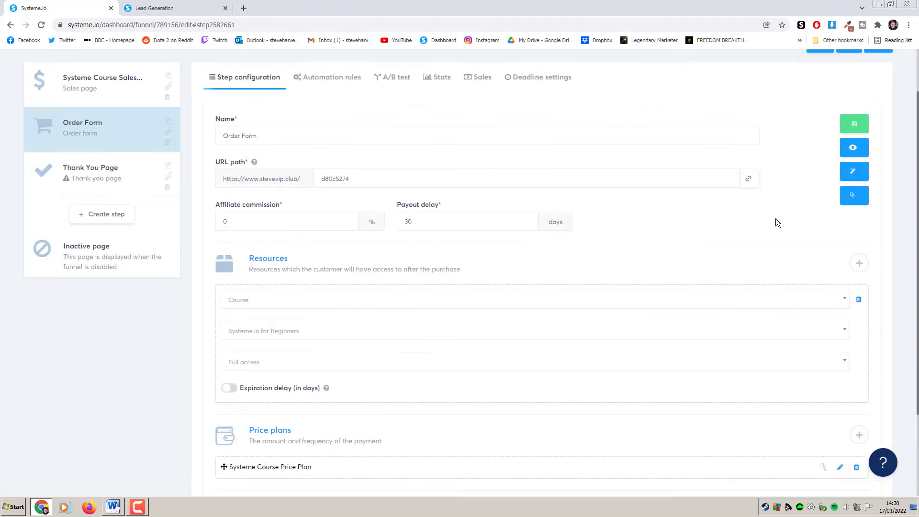
pyautogui.click(853, 182)
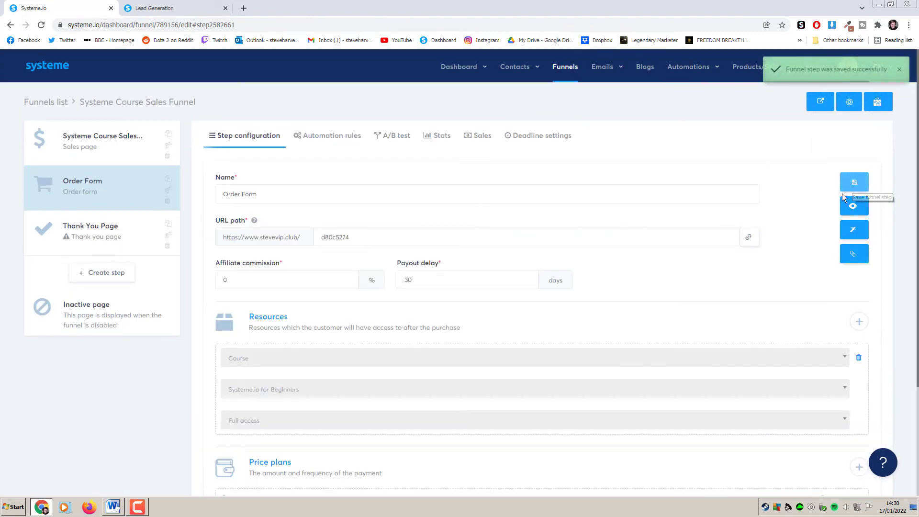
pyautogui.click(851, 231)
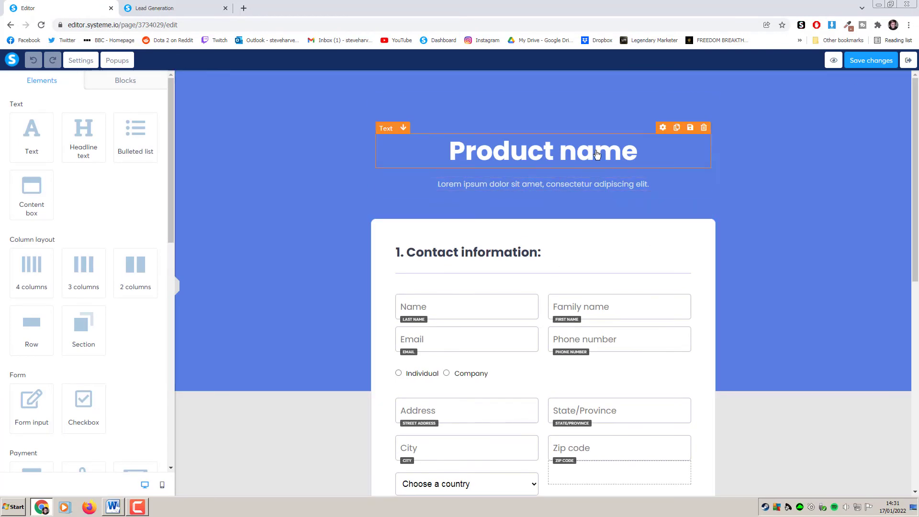
# Step: Delete the Phone number field from the order form's contact information section
pyautogui.scroll(-2, 688, 160)
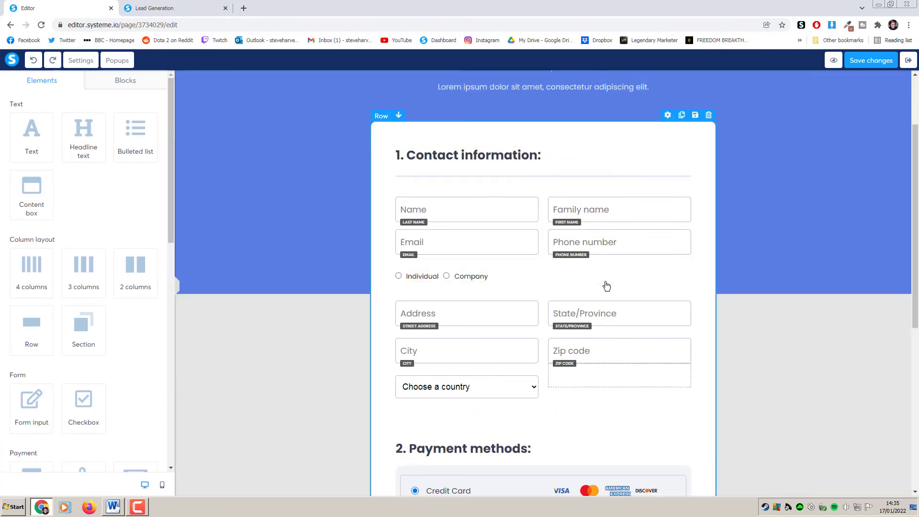
pyautogui.scroll(-3, 606, 287)
pyautogui.scroll(2, 615, 229)
pyautogui.scroll(1, 652, 240)
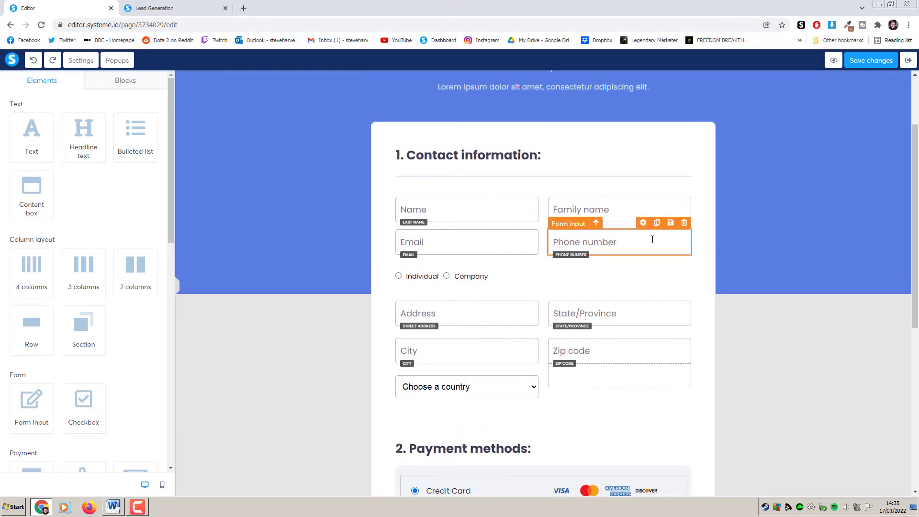
pyautogui.click(684, 223)
pyautogui.click(507, 75)
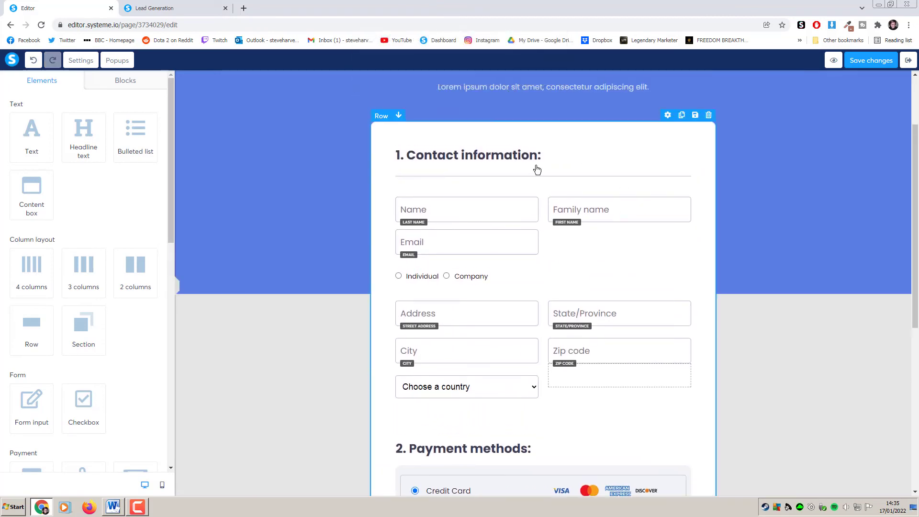
# Step: Replace the order form's "Product name" heading with "Systeme.io Course"
pyautogui.scroll(2, 536, 169)
pyautogui.click(563, 154)
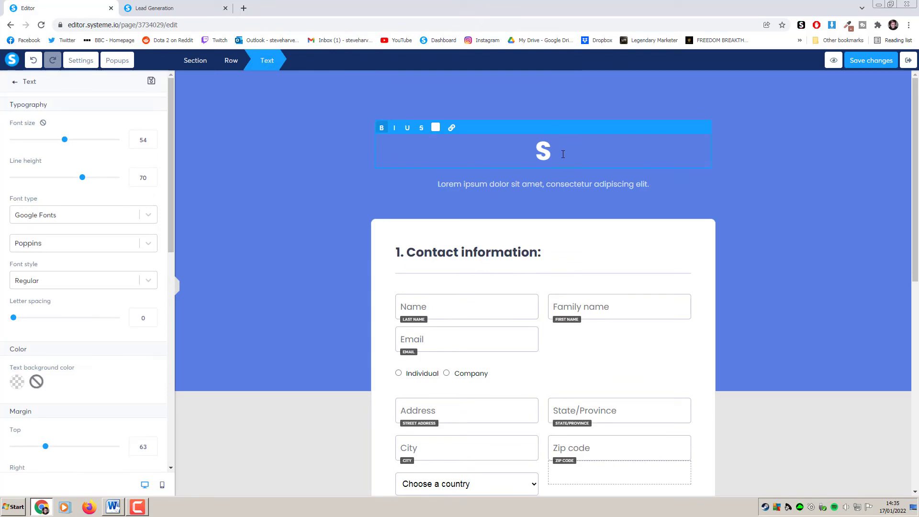
pyautogui.write('ysteme.io')
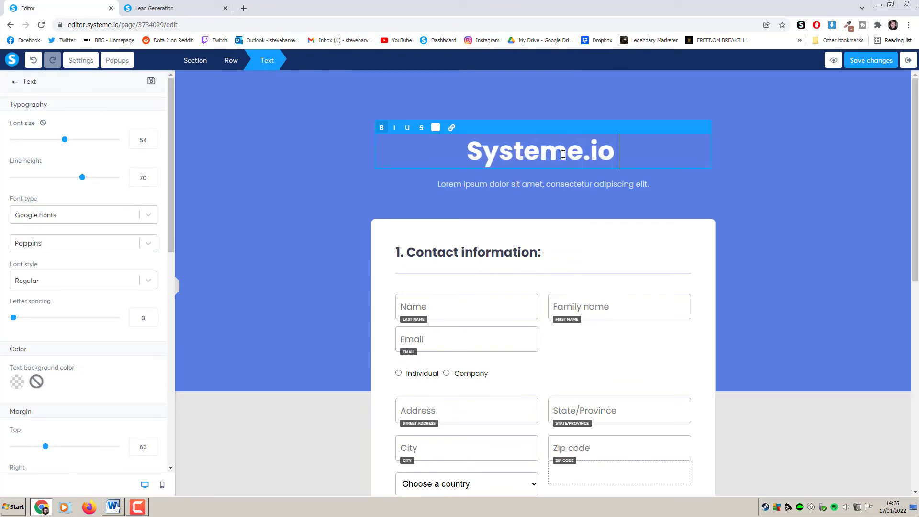
pyautogui.write(' Course')
pyautogui.click(822, 167)
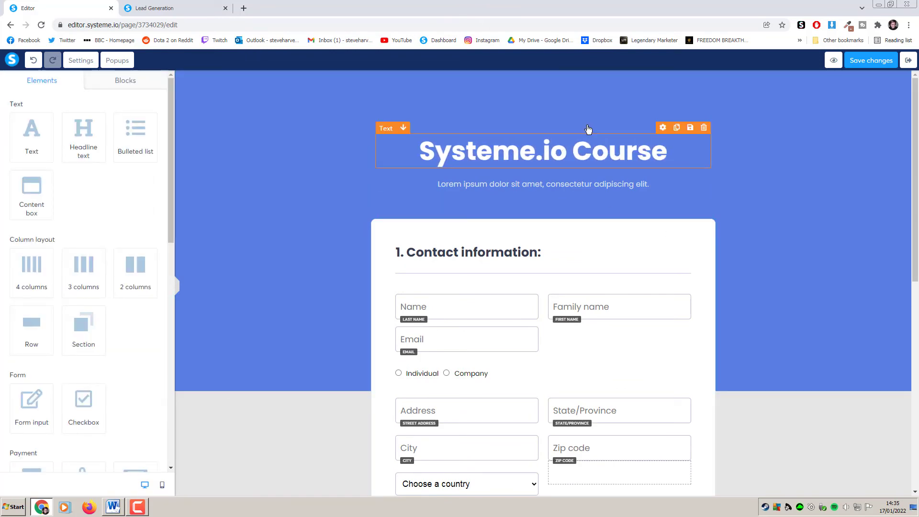
# Step: Look over the order form down to its Confirm payment button, save the page and exit the editor
pyautogui.scroll(-5, 809, 260)
pyautogui.scroll(5, 810, 260)
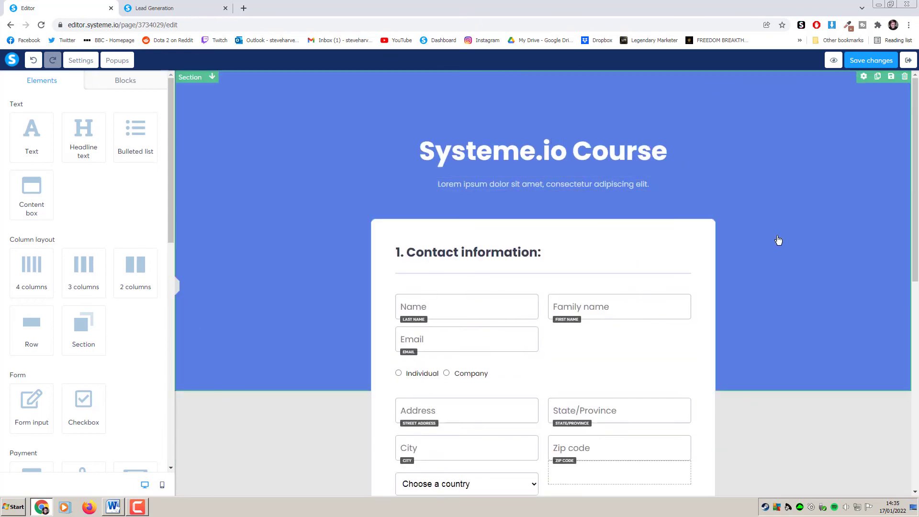
pyautogui.scroll(-9, 824, 231)
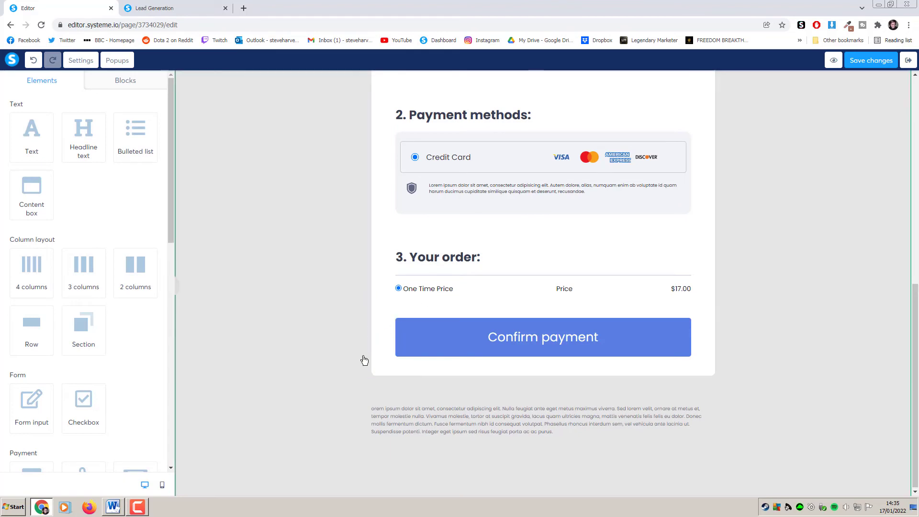
pyautogui.click(506, 343)
pyautogui.click(797, 276)
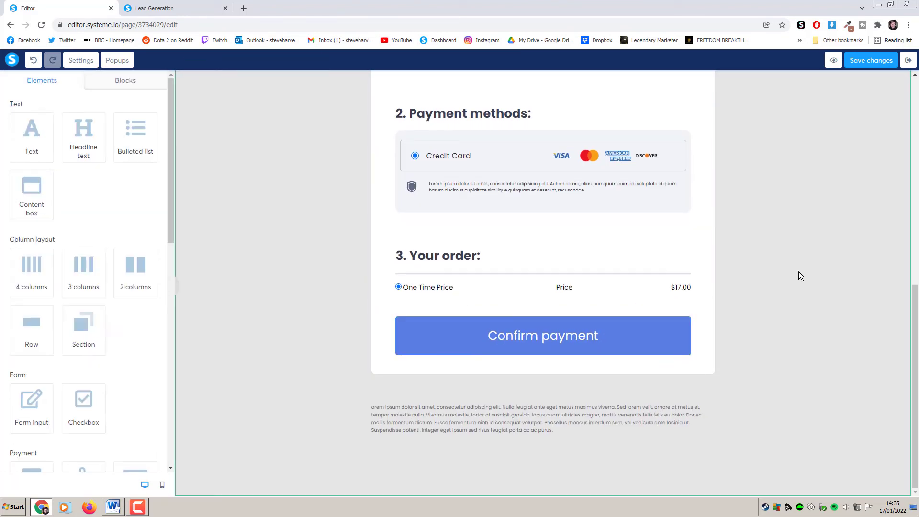
pyautogui.scroll(4, 800, 277)
pyautogui.scroll(4, 800, 276)
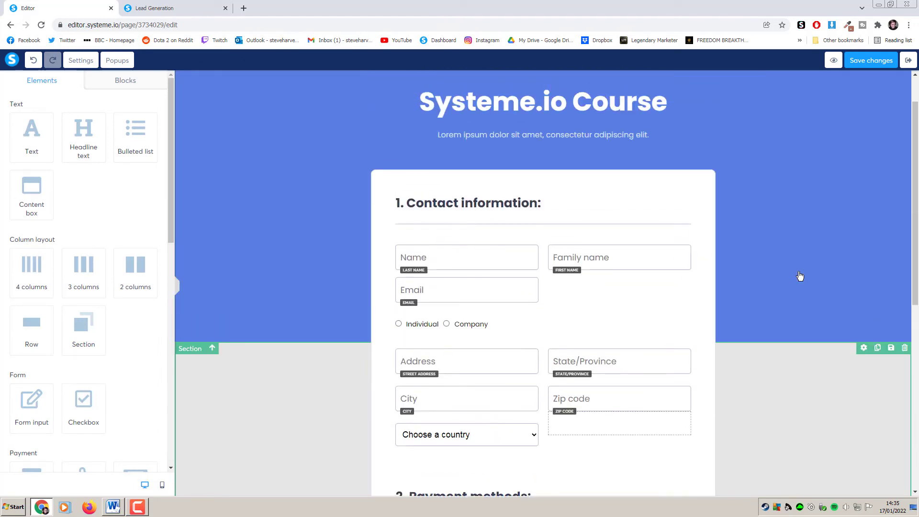
pyautogui.click(860, 67)
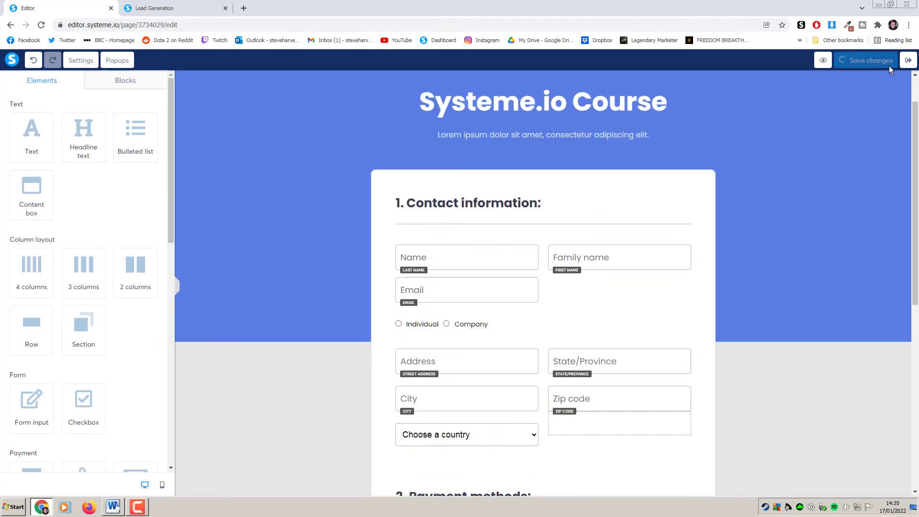
pyautogui.click(908, 60)
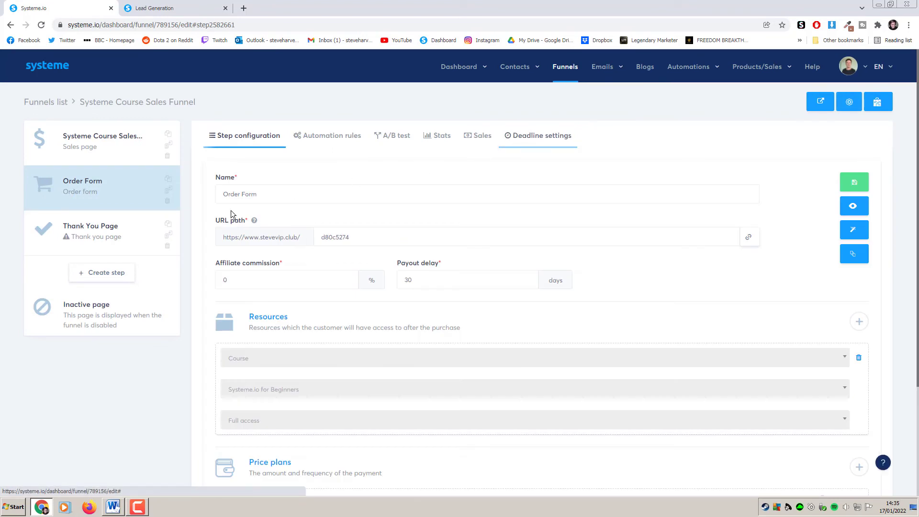
# Step: Apply the blue "Thank you for your order!" template to the Thank You Page step and open its page for editing
pyautogui.click(130, 242)
pyautogui.moveTo(439, 239)
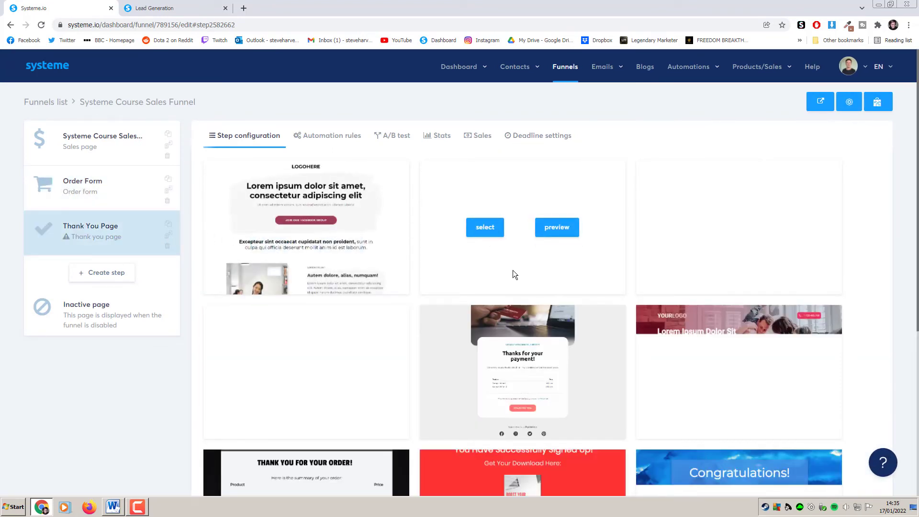
pyautogui.scroll(-5, 512, 270)
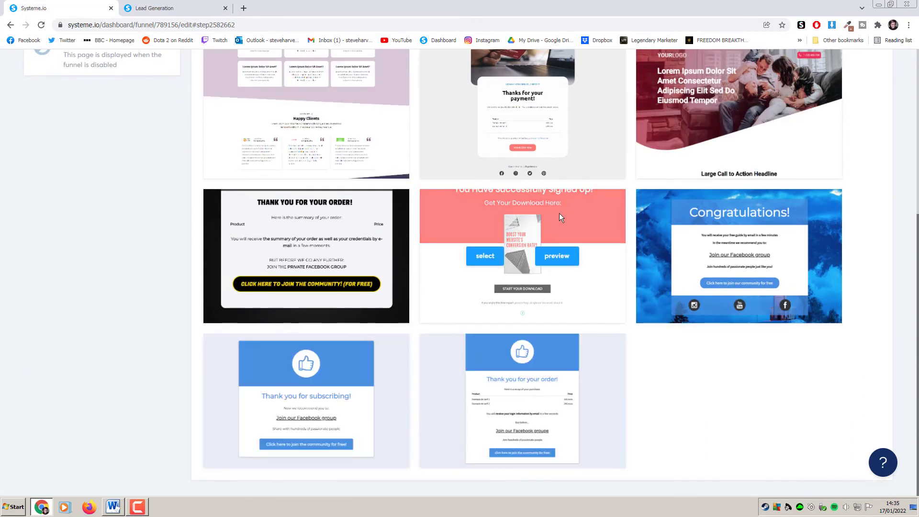
pyautogui.moveTo(503, 389)
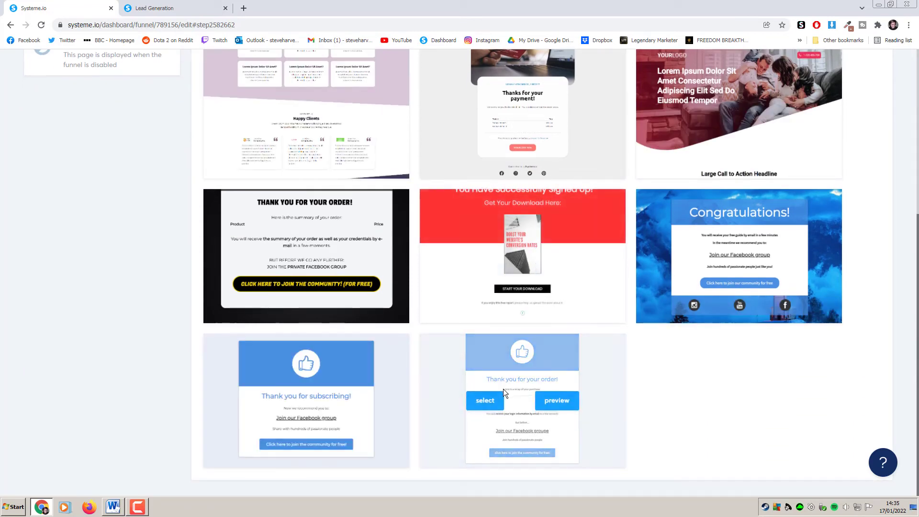
pyautogui.click(494, 406)
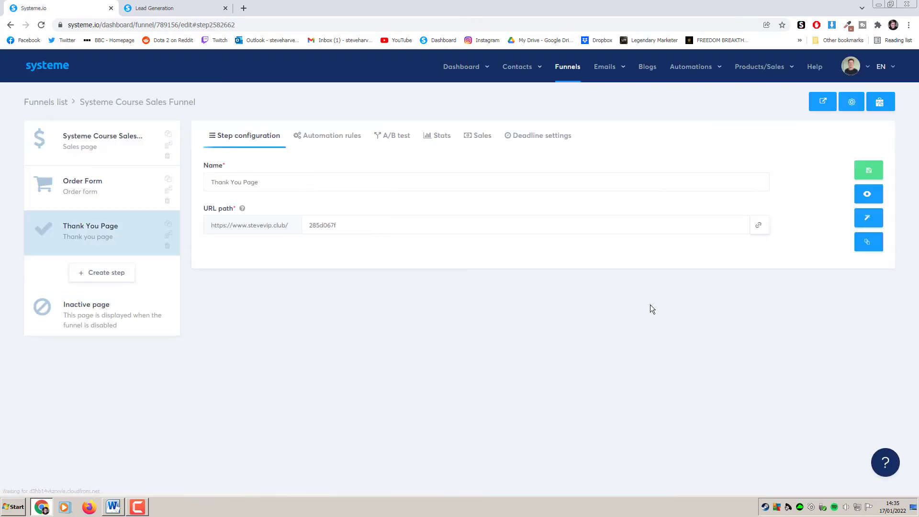
pyautogui.click(869, 220)
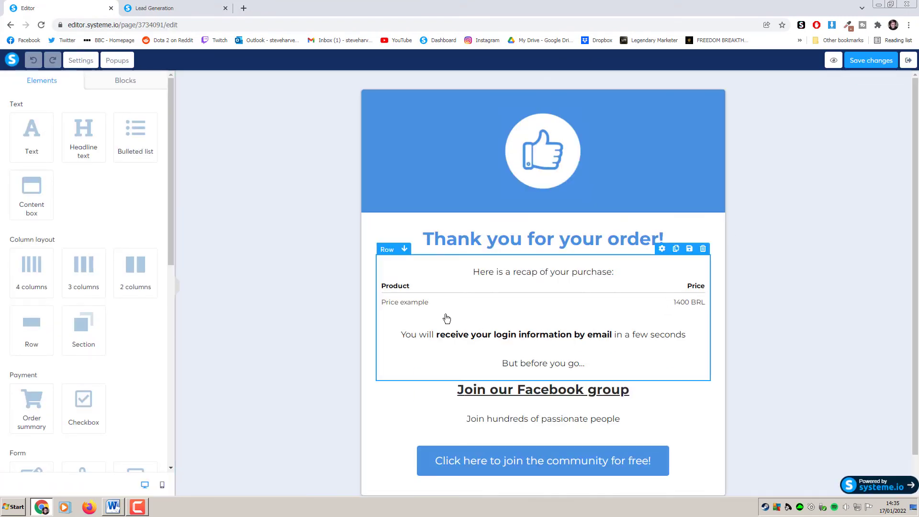
# Step: Look over the thank-you page down to its community link, save the page and exit the editor
pyautogui.scroll(-1, 541, 316)
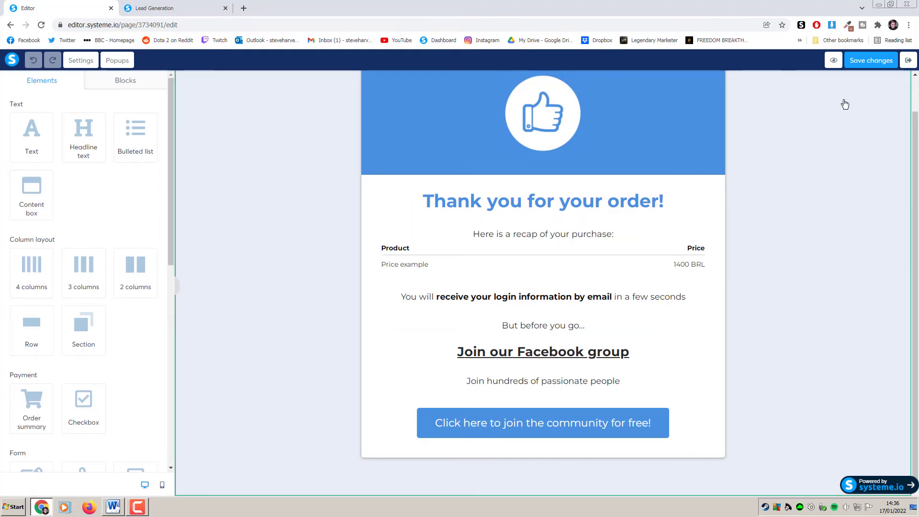
pyautogui.click(869, 61)
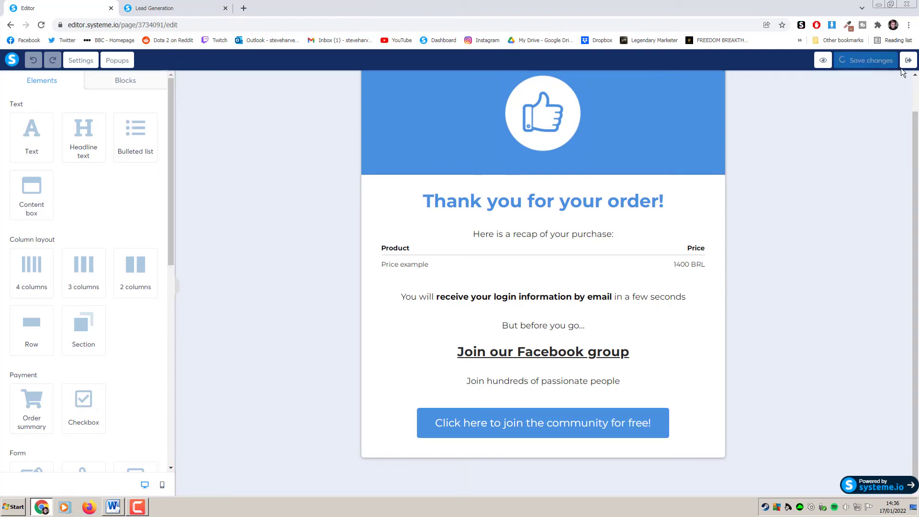
pyautogui.click(906, 62)
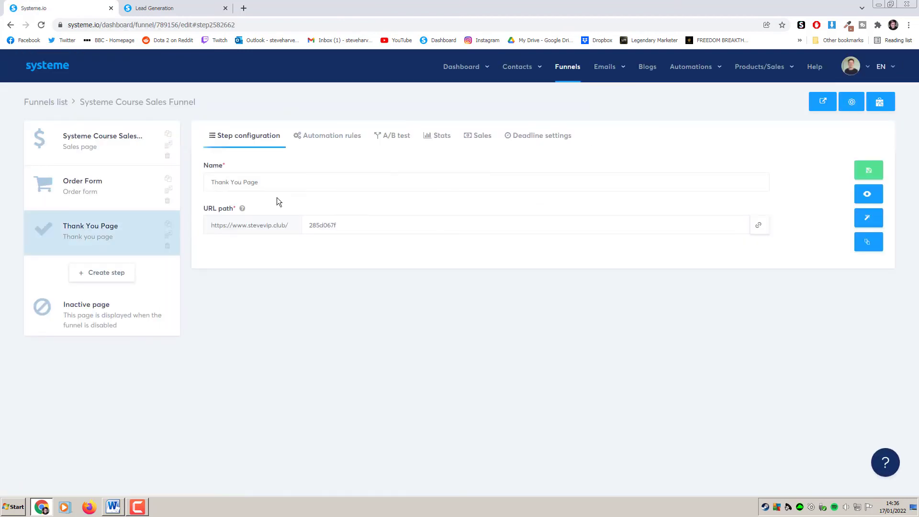
# Step: Review the configuration of the funnel's sales page, order form and thank-you page steps in turn
pyautogui.click(135, 156)
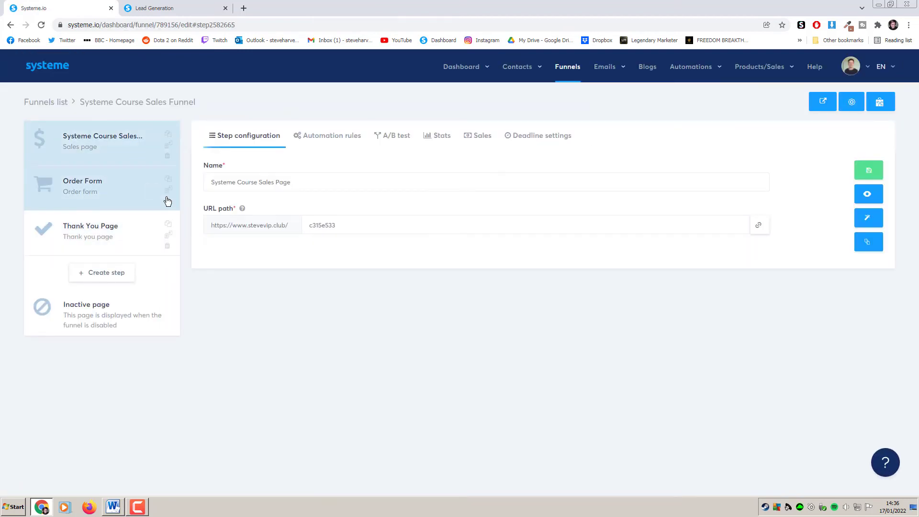
pyautogui.click(135, 199)
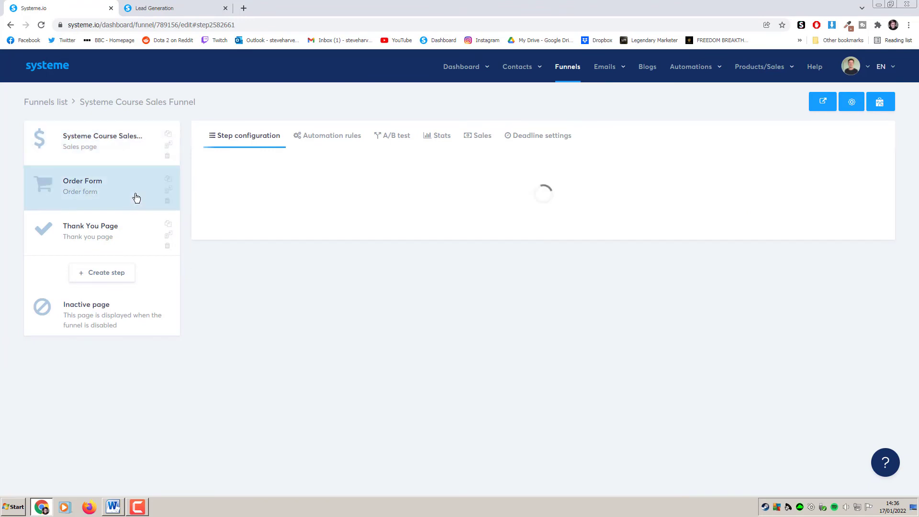
pyautogui.click(137, 235)
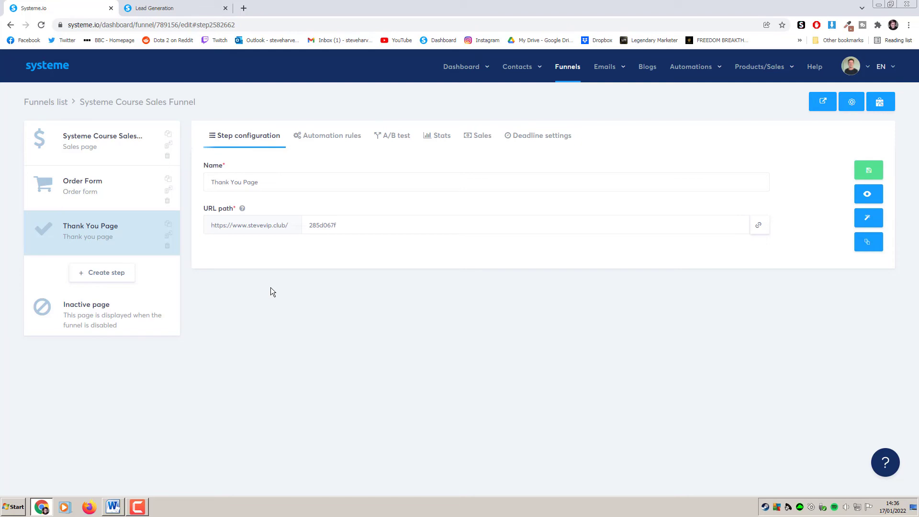
# Step: Set the affiliate commission of the Order Form step to 50%
pyautogui.click(113, 198)
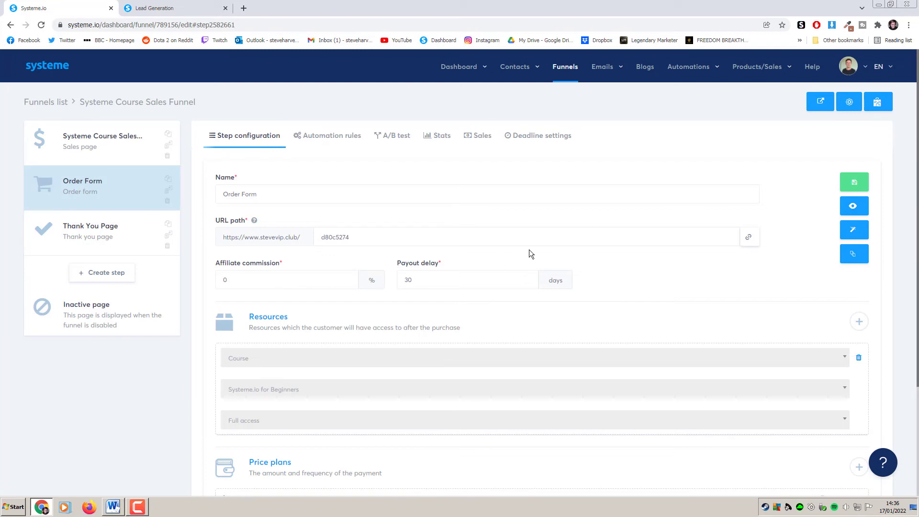
pyautogui.doubleClick(236, 277)
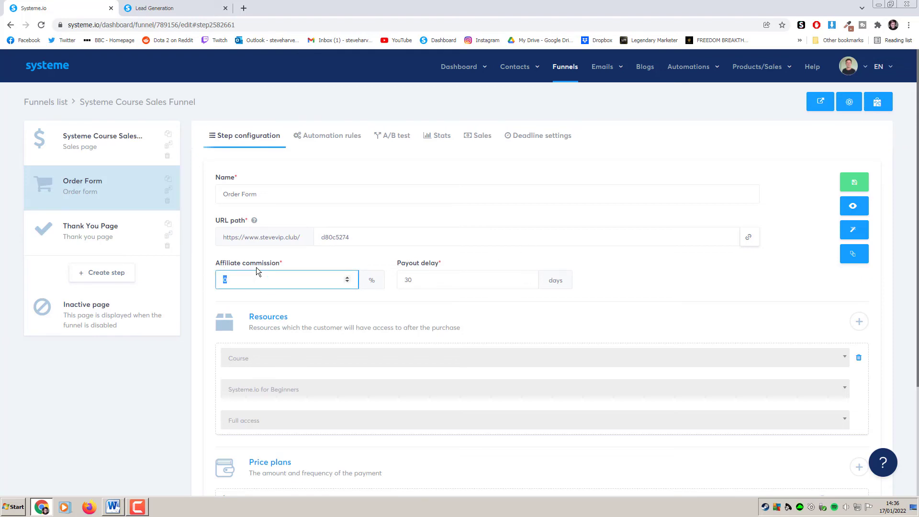
pyautogui.write('50')
pyautogui.click(492, 248)
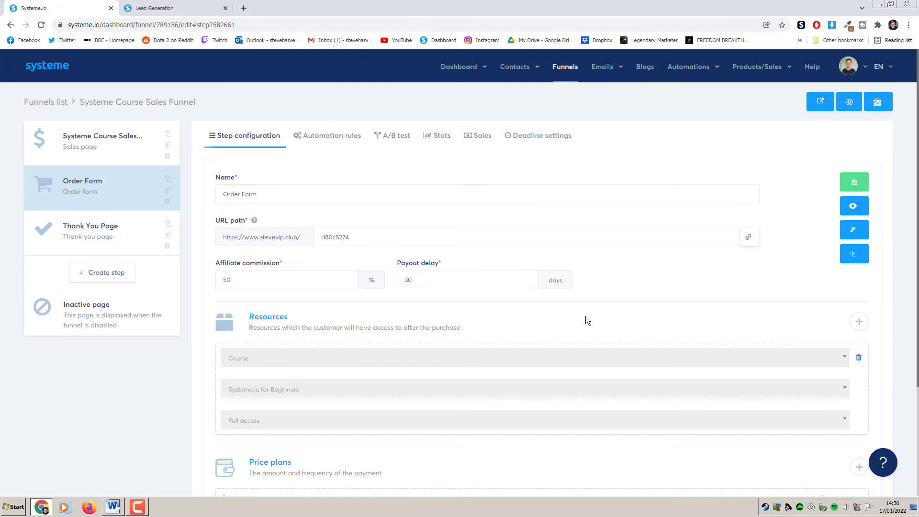
pyautogui.scroll(-3, 585, 316)
pyautogui.scroll(3, 588, 311)
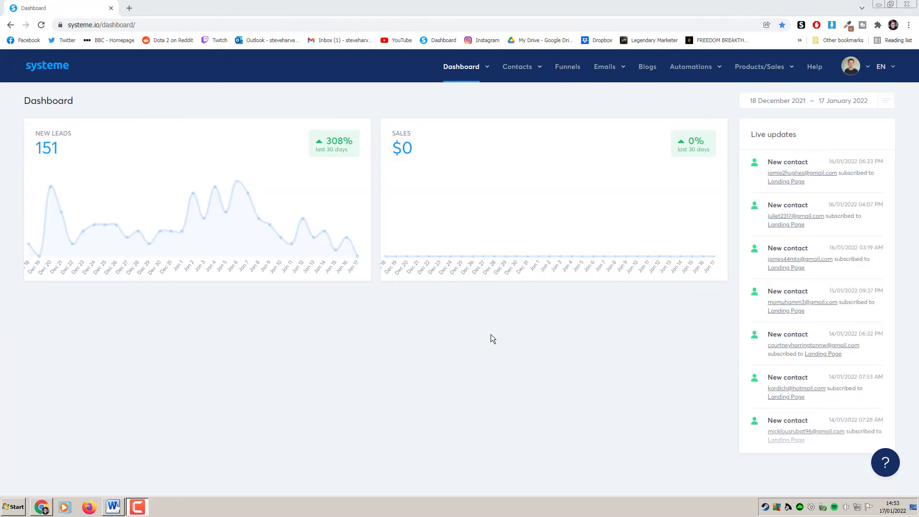
# Step: Browse the Marketplace offers and examine the commission rates and description of Jeff Walker's Product Launch Formula funnel template offer
pyautogui.moveTo(478, 82)
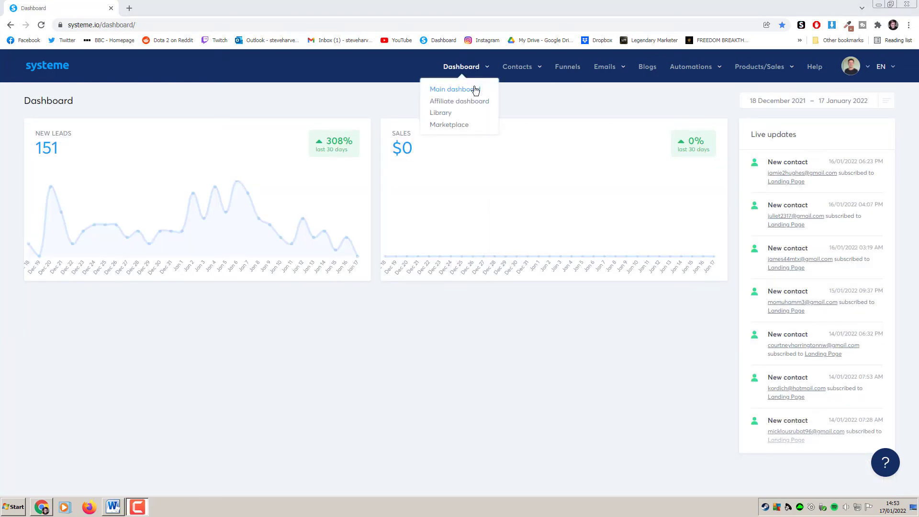
pyautogui.click(462, 130)
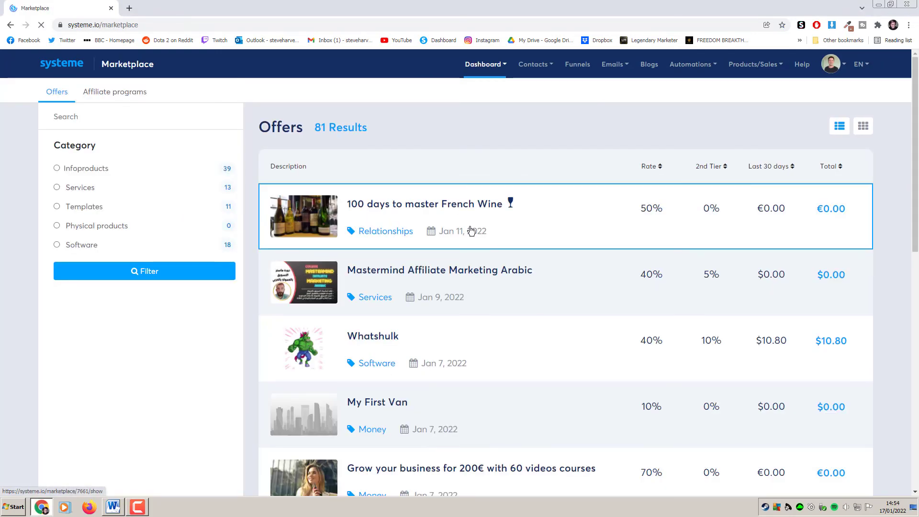
pyautogui.moveTo(916, 187); pyautogui.dragTo(909, 338)
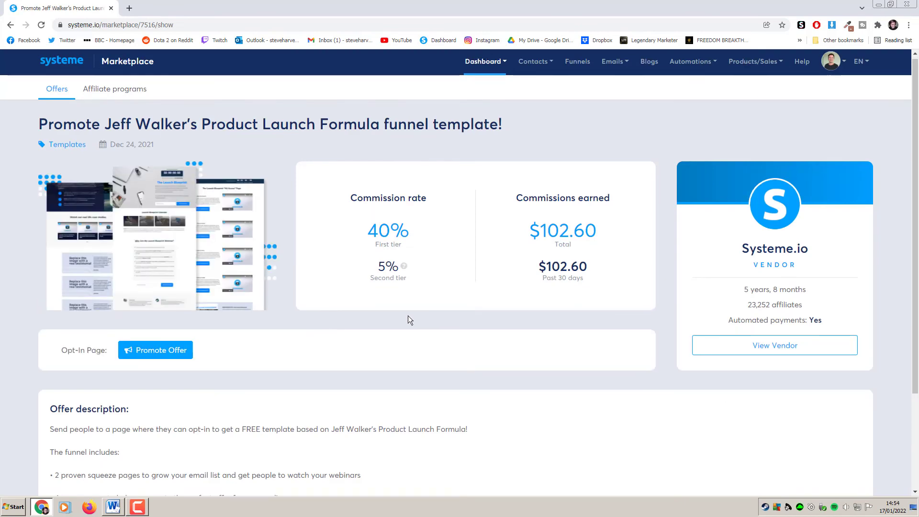
pyautogui.scroll(-4, 408, 315)
pyautogui.scroll(4, 408, 315)
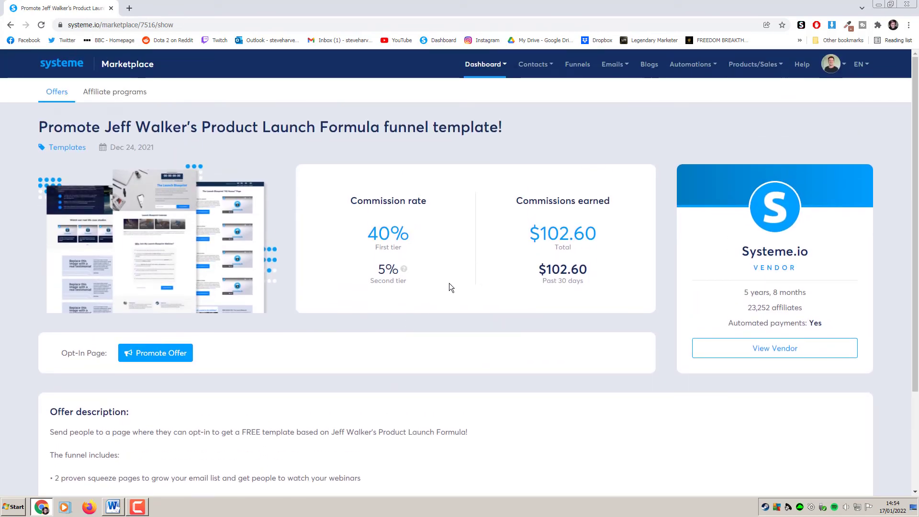
pyautogui.scroll(-3, 446, 273)
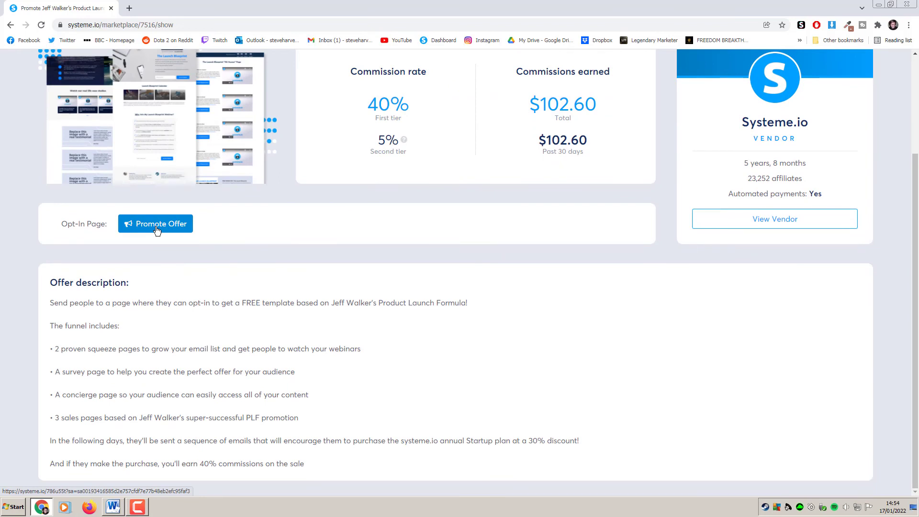
# Step: Return to the funnels list and open the Systeme Course Sales Funnel at its sales page step
pyautogui.click(445, 41)
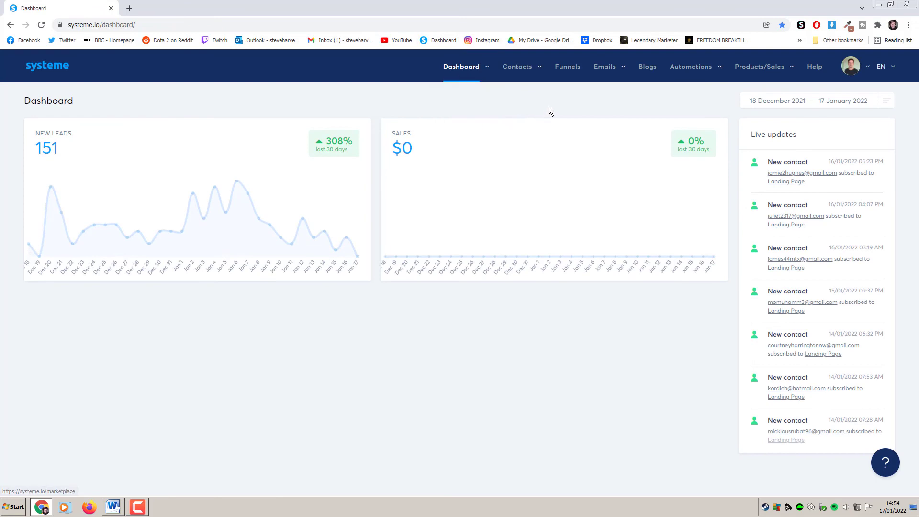
pyautogui.click(568, 70)
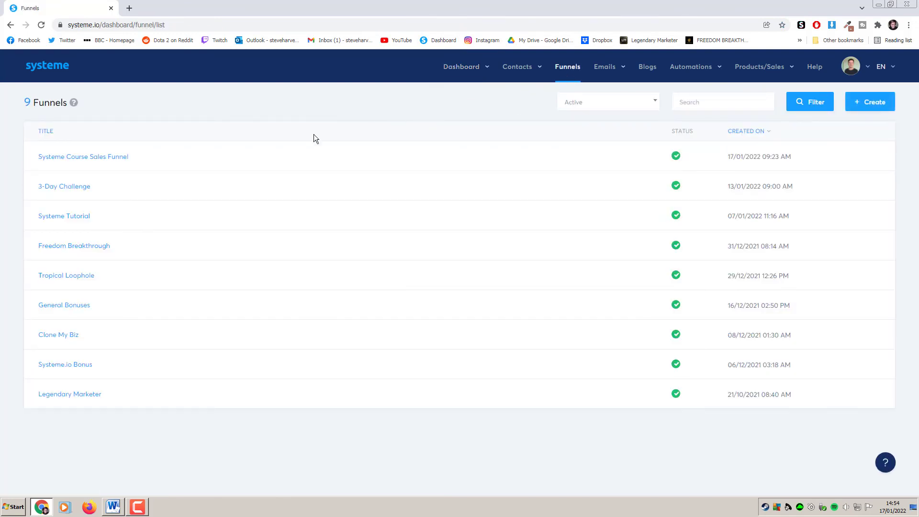
pyautogui.click(121, 158)
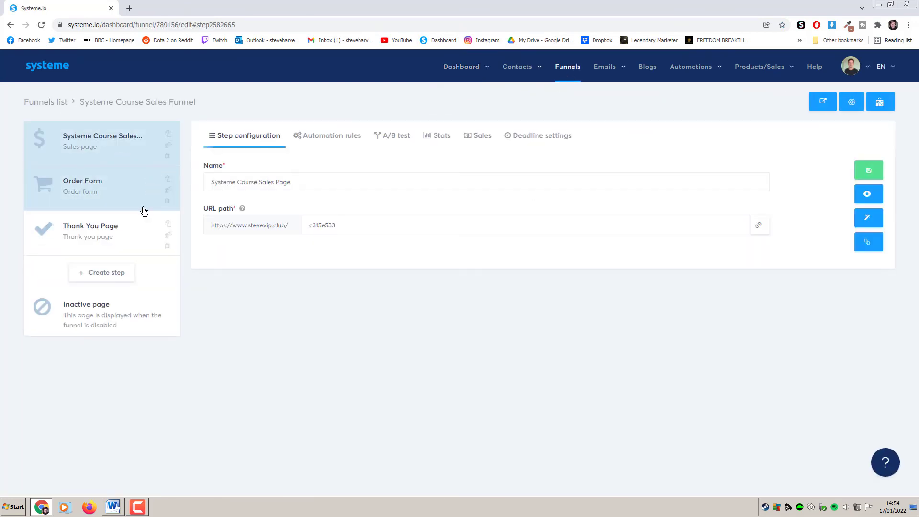
pyautogui.click(136, 203)
pyautogui.click(136, 154)
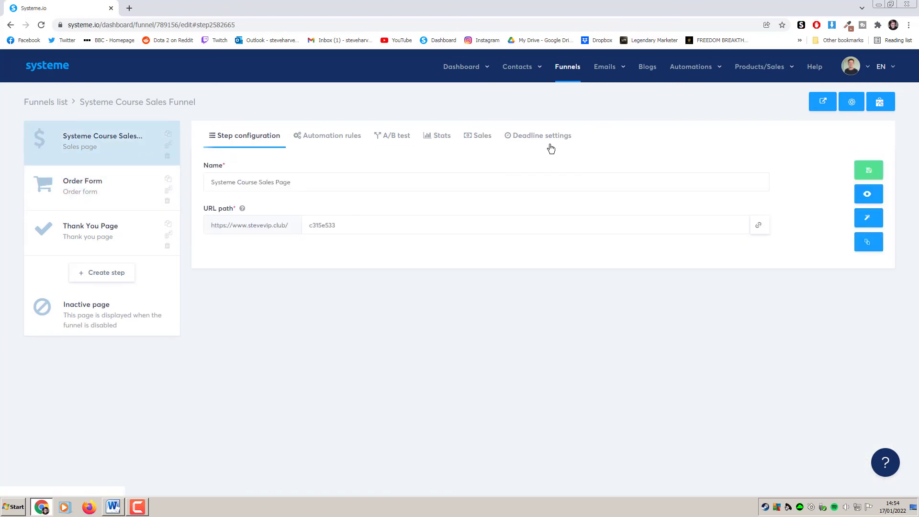
# Step: Start a marketplace offer named "Systeme.io for Beginners" with the description "Complete A-Z Of Systeme.io"
pyautogui.click(880, 104)
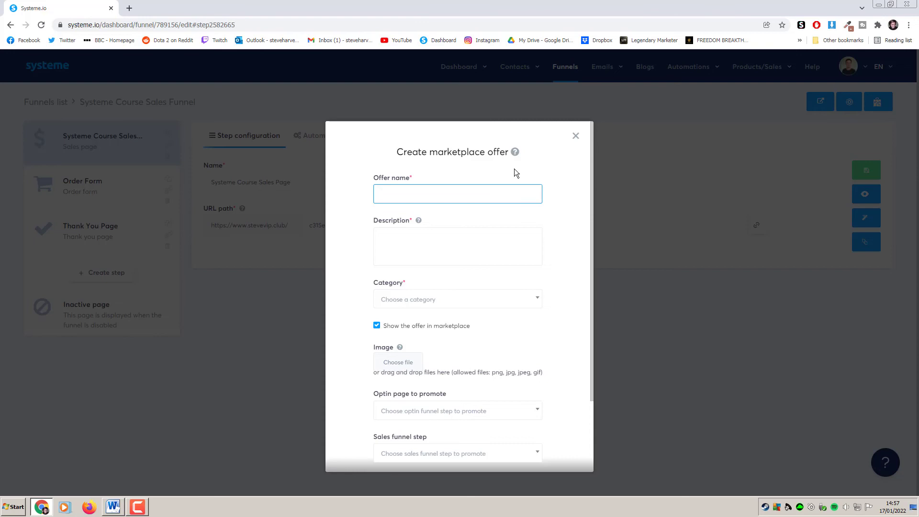
pyautogui.write('Systeme.io for Beginners')
pyautogui.press('Tab')
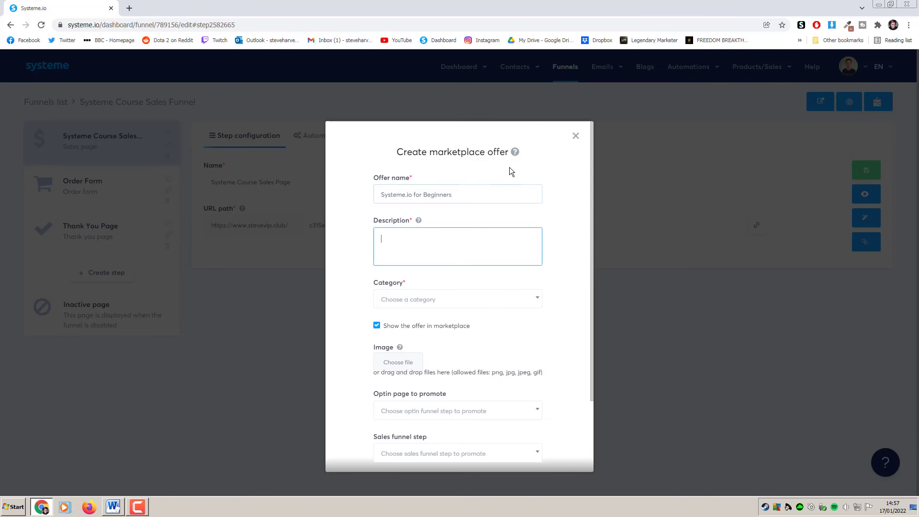
pyautogui.write('Complete A-Z')
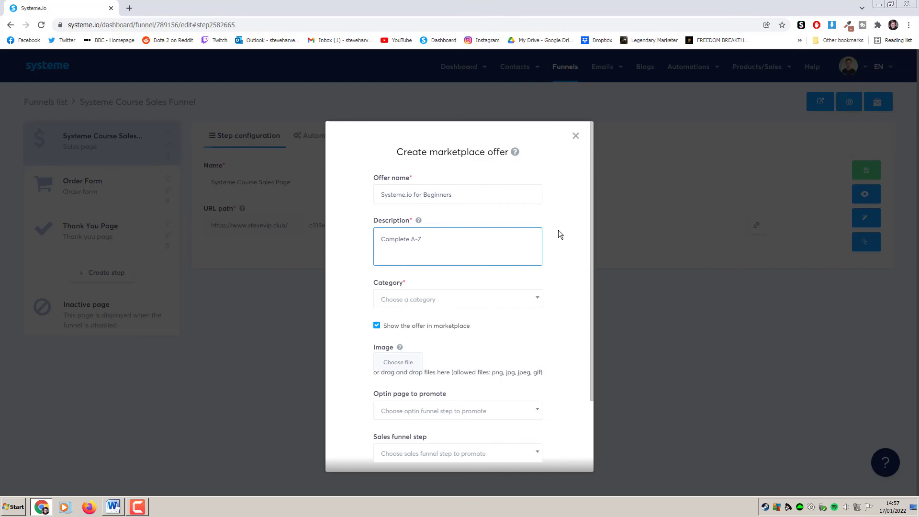
pyautogui.write('Of Systeme.io')
pyautogui.click(559, 262)
# Step: Set the offer's category to Infoproducts and its subcategory to Money
pyautogui.scroll(-1, 517, 258)
pyautogui.click(476, 253)
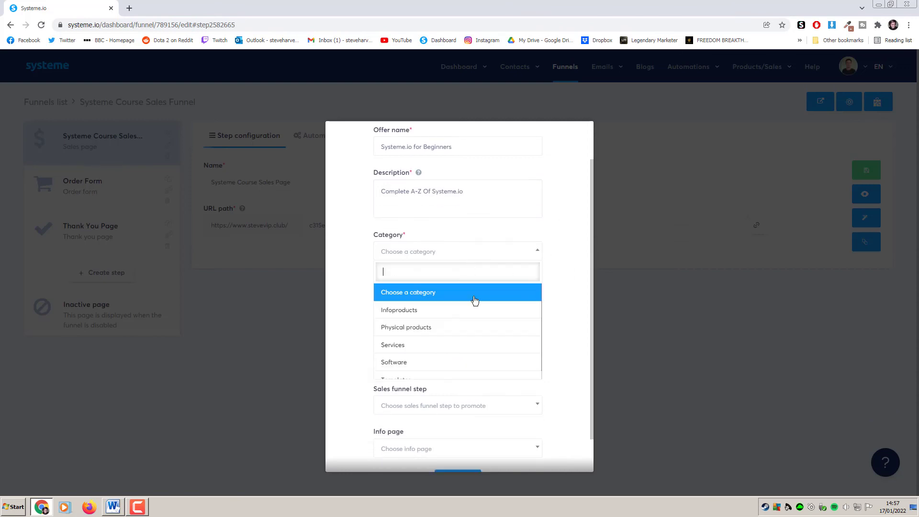
pyautogui.click(479, 312)
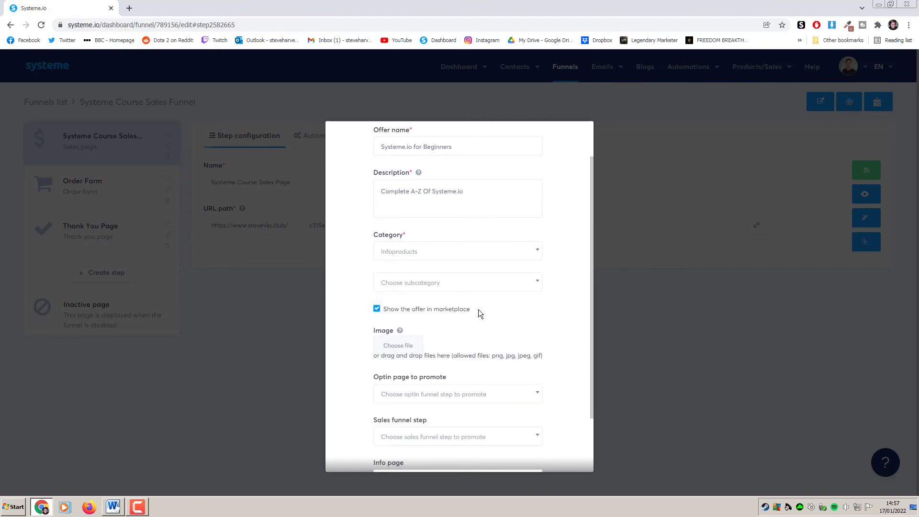
pyautogui.click(504, 286)
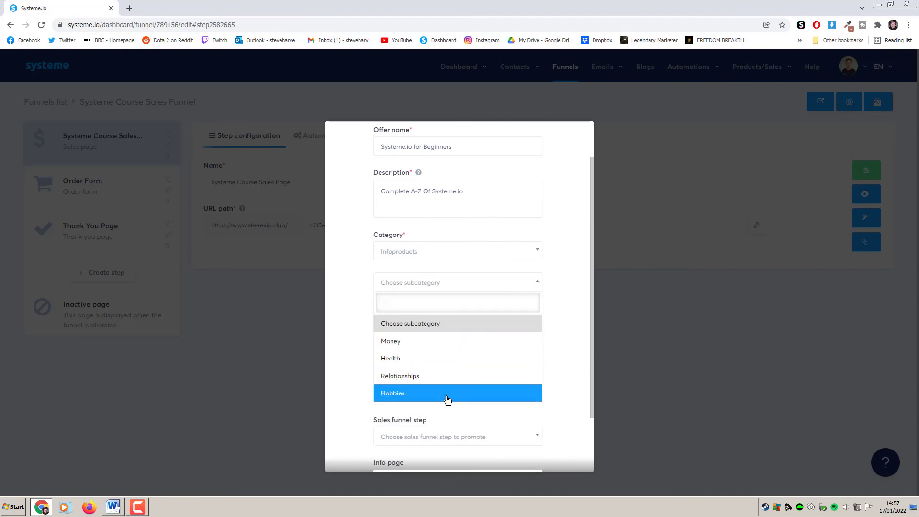
pyautogui.click(447, 341)
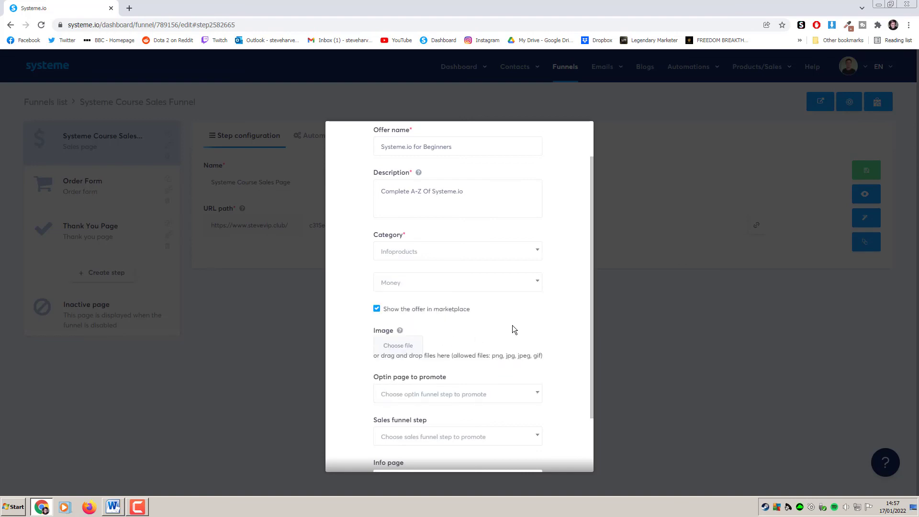
# Step: Check the optin page choices and set the marketplace offer's sales funnel step to Systeme Course Sales Page
pyautogui.scroll(-2, 544, 299)
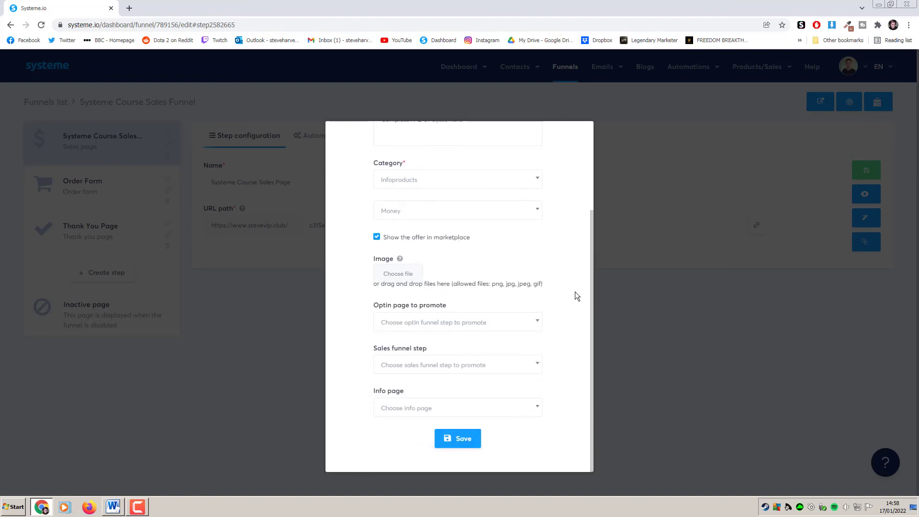
pyautogui.click(443, 323)
pyautogui.click(443, 323)
pyautogui.click(500, 328)
pyautogui.click(576, 322)
pyautogui.click(510, 369)
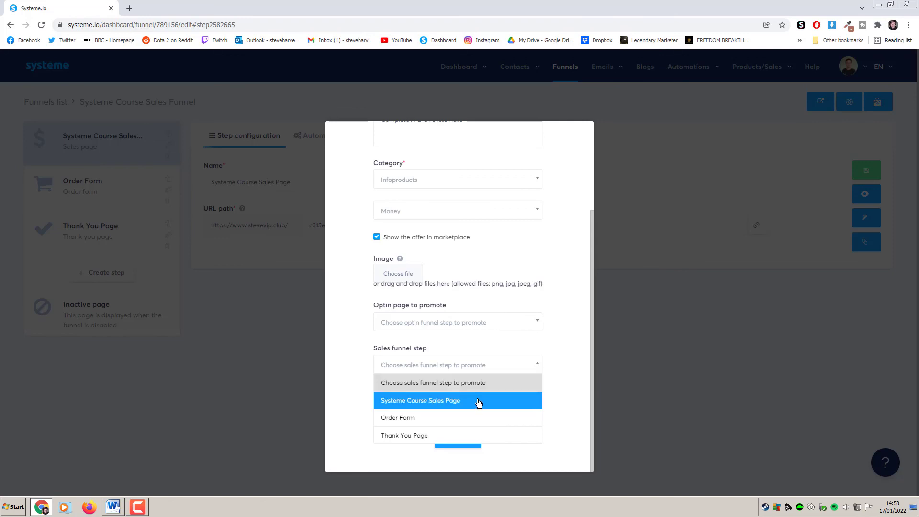
pyautogui.click(449, 410)
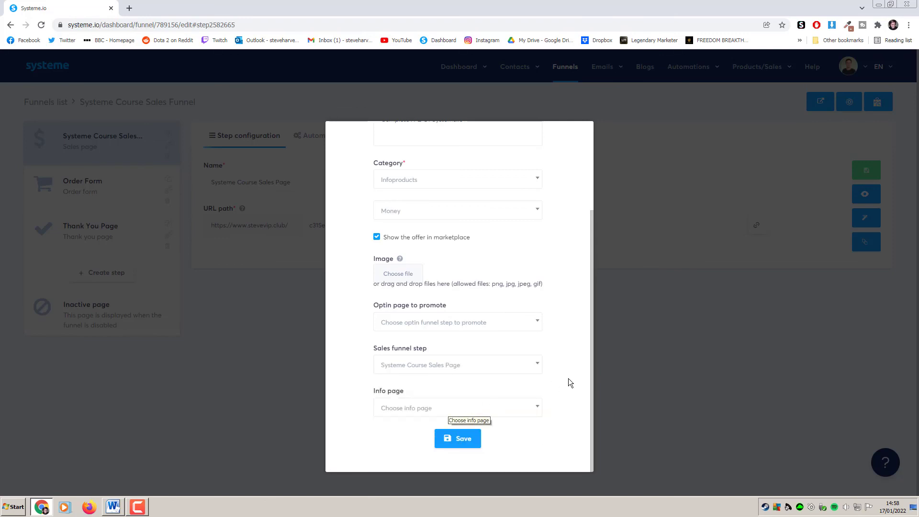
pyautogui.click(477, 371)
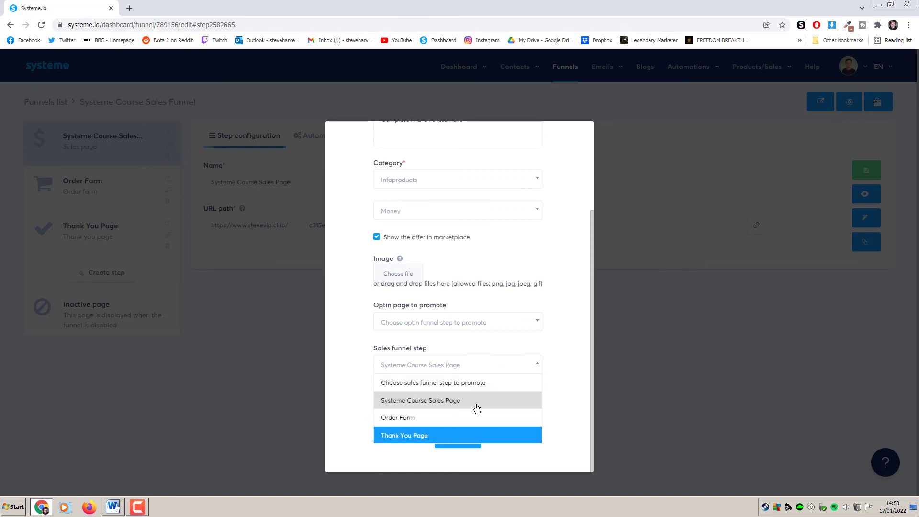
pyautogui.click(448, 406)
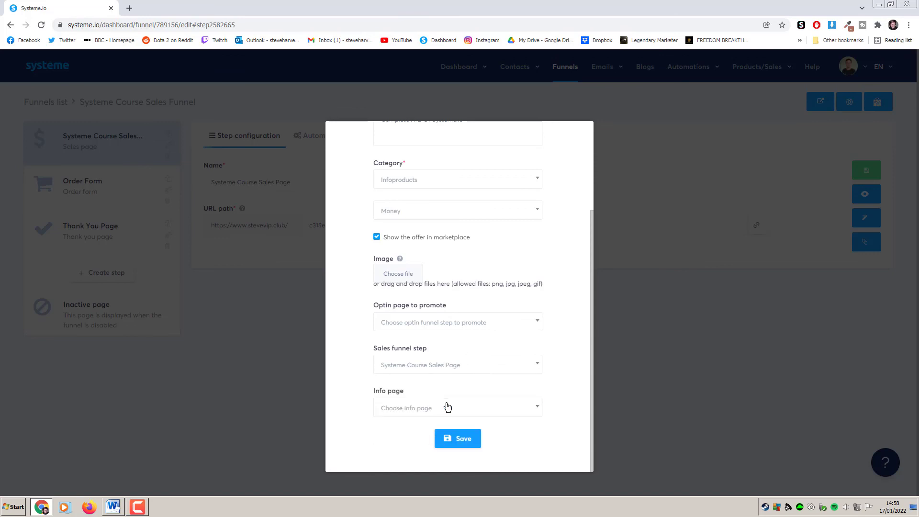
# Step: Check the offer's info page choices and close the marketplace offer form without saving it
pyautogui.click(411, 414)
pyautogui.click(410, 425)
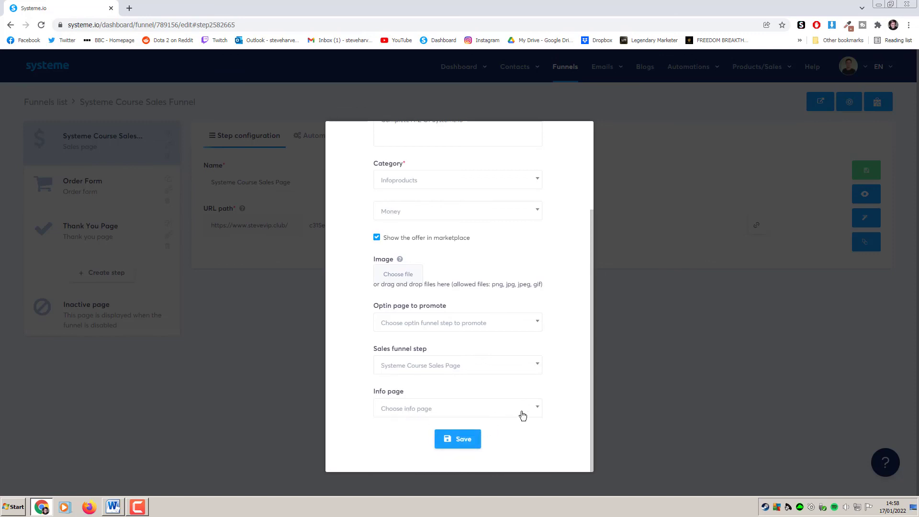
pyautogui.scroll(3, 559, 354)
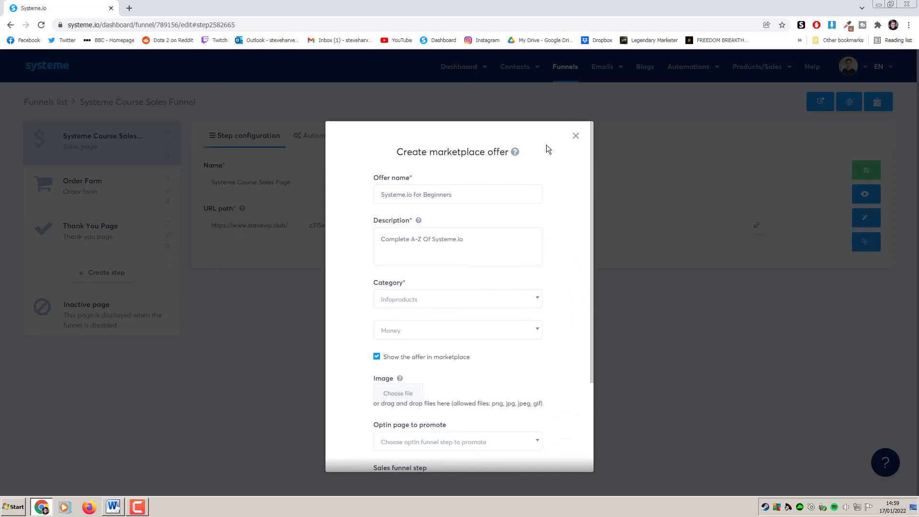
pyautogui.click(576, 136)
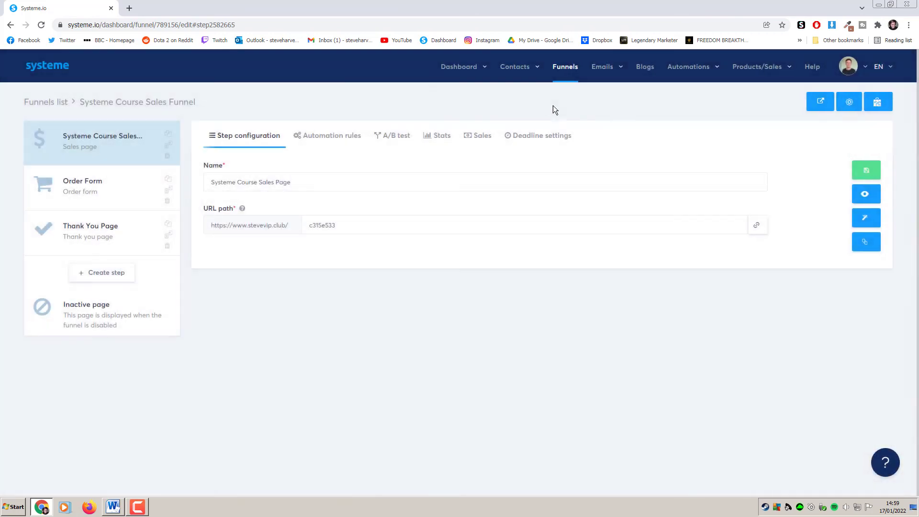
# Step: Open the Marketplace and browse the listed offers and their commission rates
pyautogui.moveTo(474, 72)
pyautogui.click(454, 129)
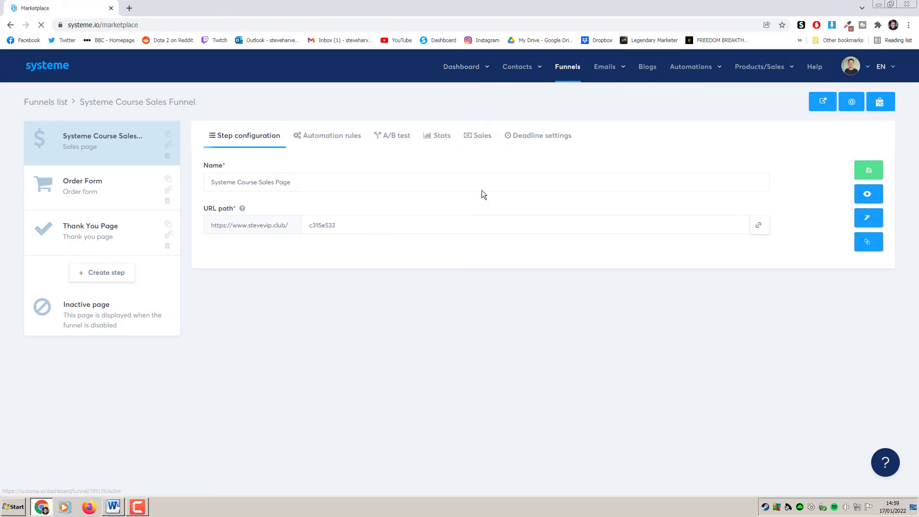
pyautogui.scroll(-10, 476, 300)
pyautogui.scroll(10, 534, 352)
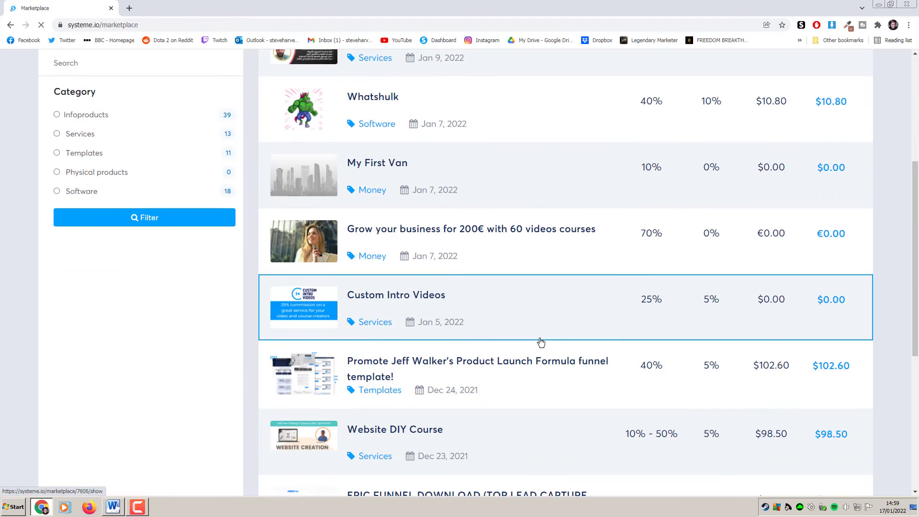
pyautogui.scroll(-3, 519, 314)
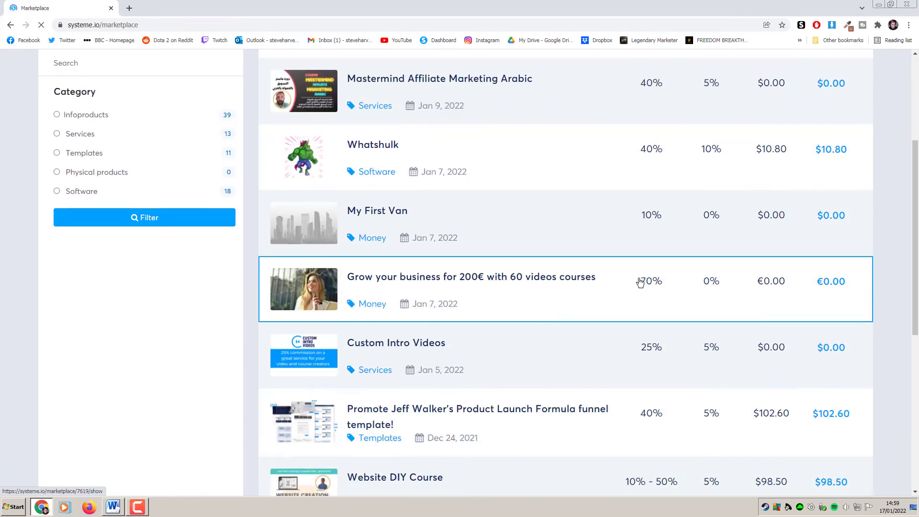
pyautogui.scroll(-5, 658, 373)
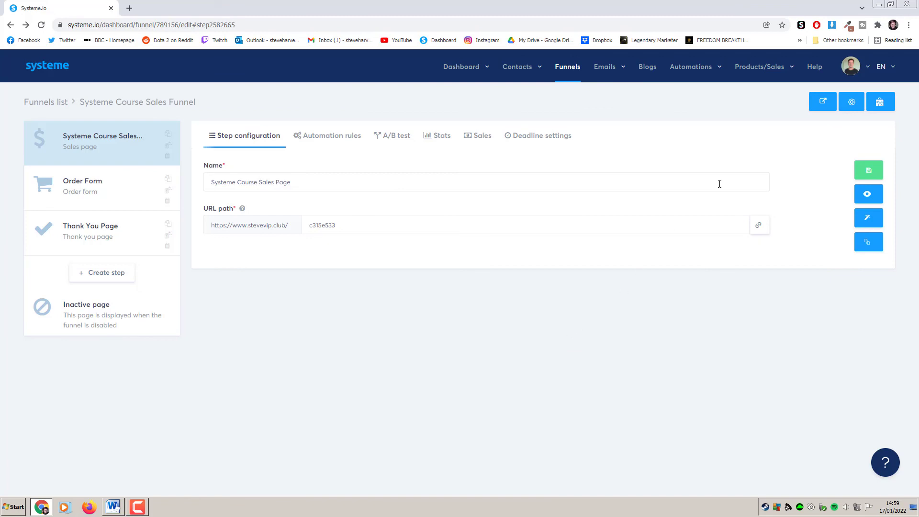
# Step: Go to the courses list and open the Systeme.io for Beginners course
pyautogui.moveTo(761, 67)
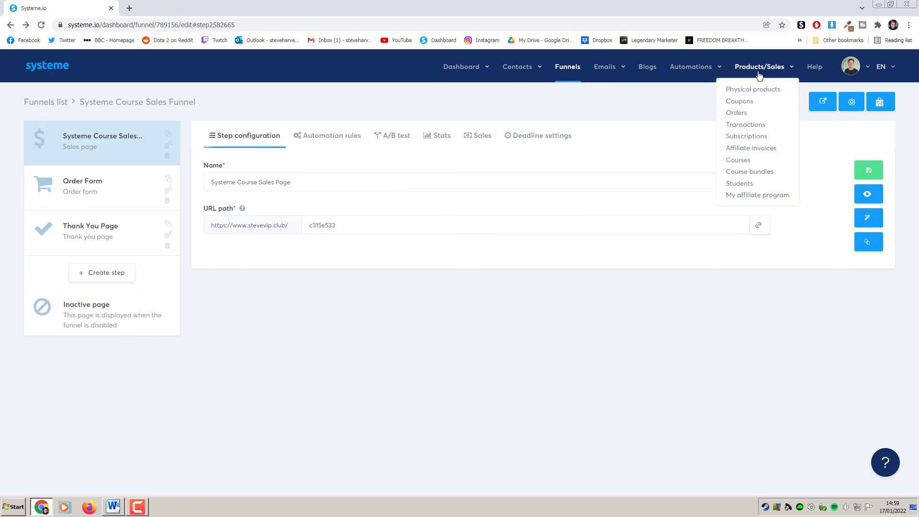
pyautogui.click(742, 162)
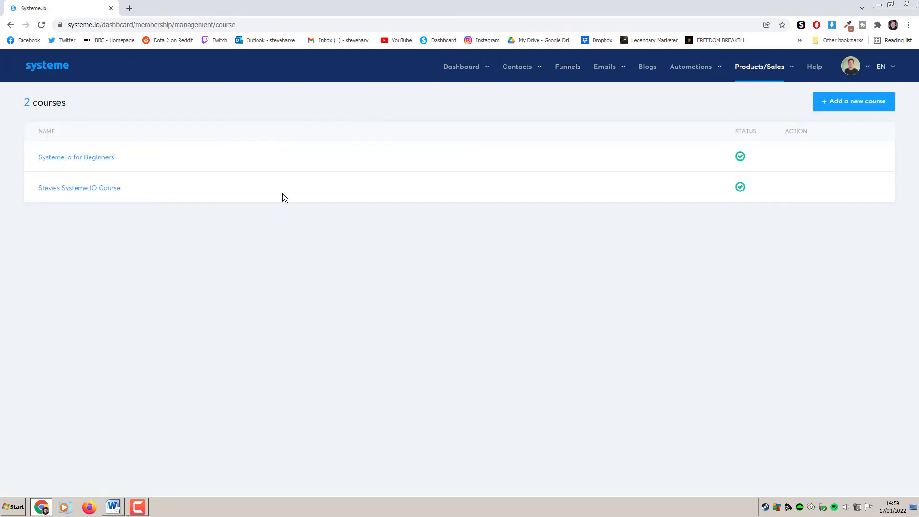
pyautogui.click(94, 158)
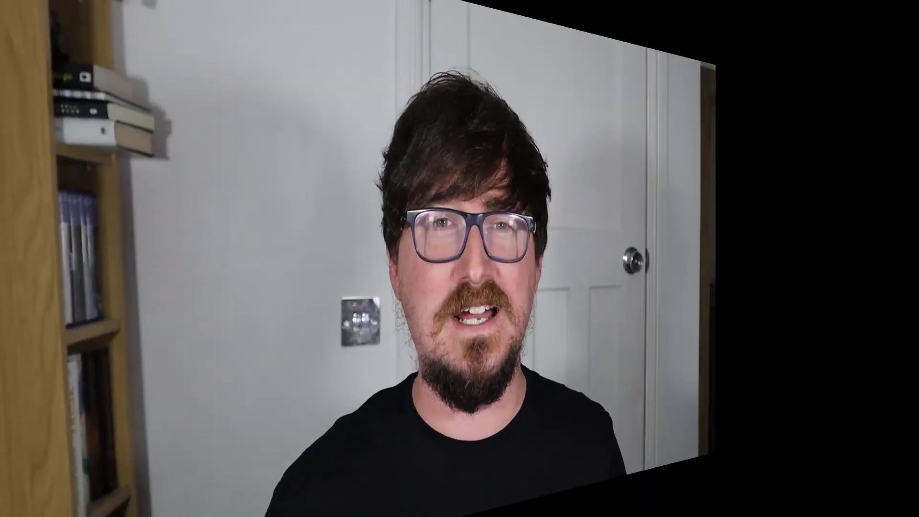